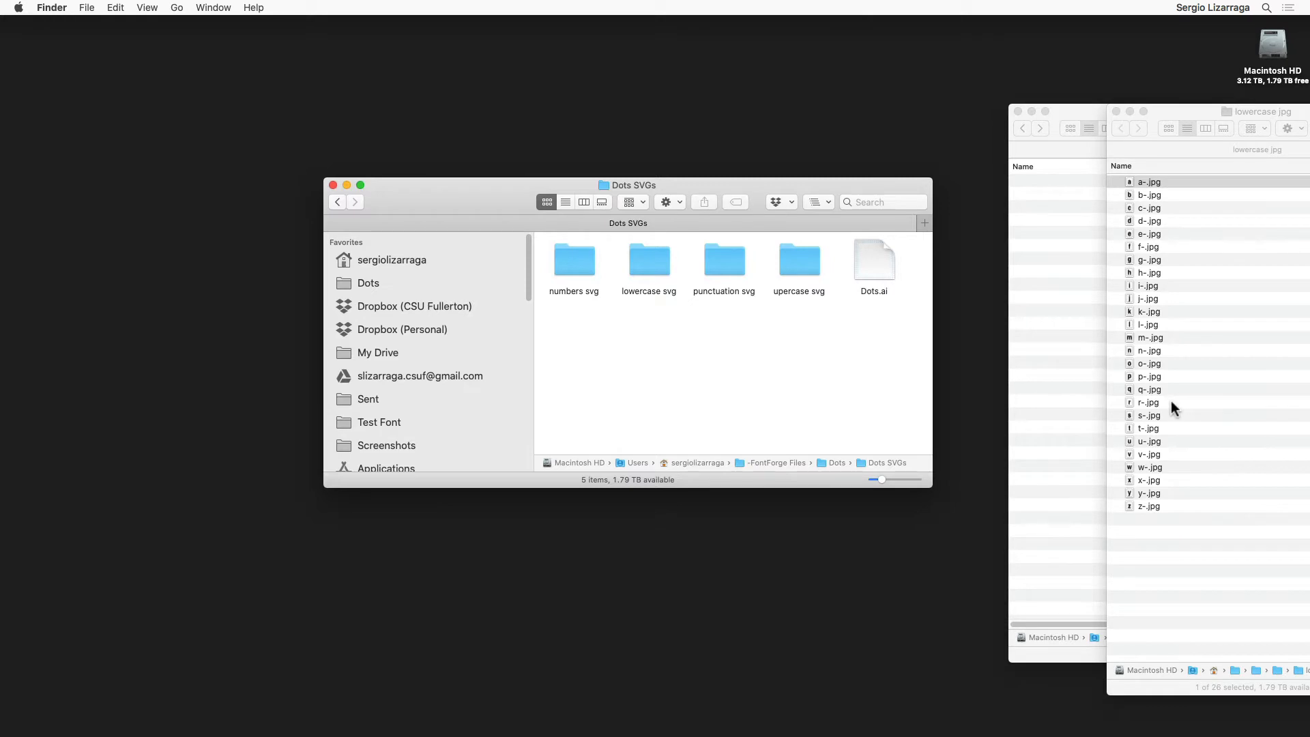
- Open Dots.ai from the Dots SVGs folder in Illustrator
{"action": "mouse_move", "coordinate": [1075, 112]}
{"action": "left_mouse_down"}
{"action": "mouse_move", "coordinate": [1059, 40]}
{"action": "mouse_move", "coordinate": [1068, 109]}
{"action": "left_mouse_up"}
{"action": "double_click", "coordinate": [873, 268]}
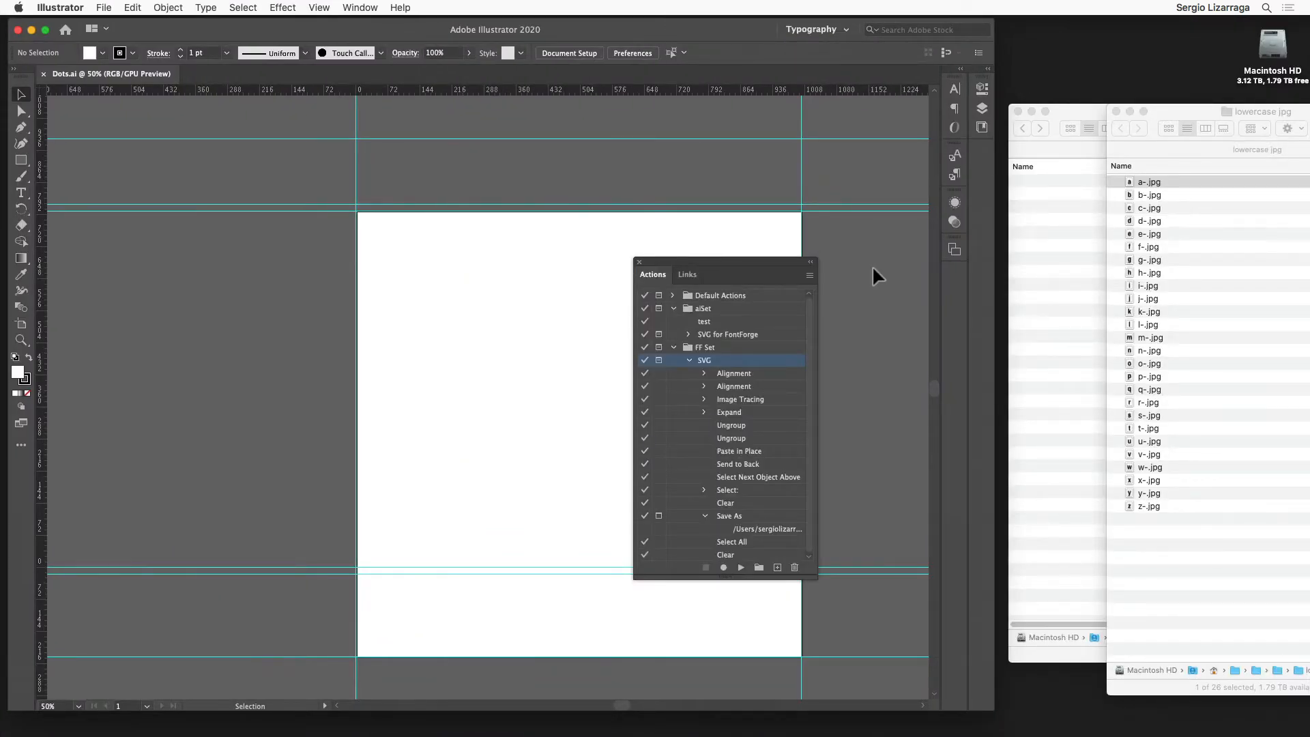
- Create a point text object outside the artboard, remove its placeholder text, and cut the object to the clipboard
{"action": "left_click", "coordinate": [21, 194]}
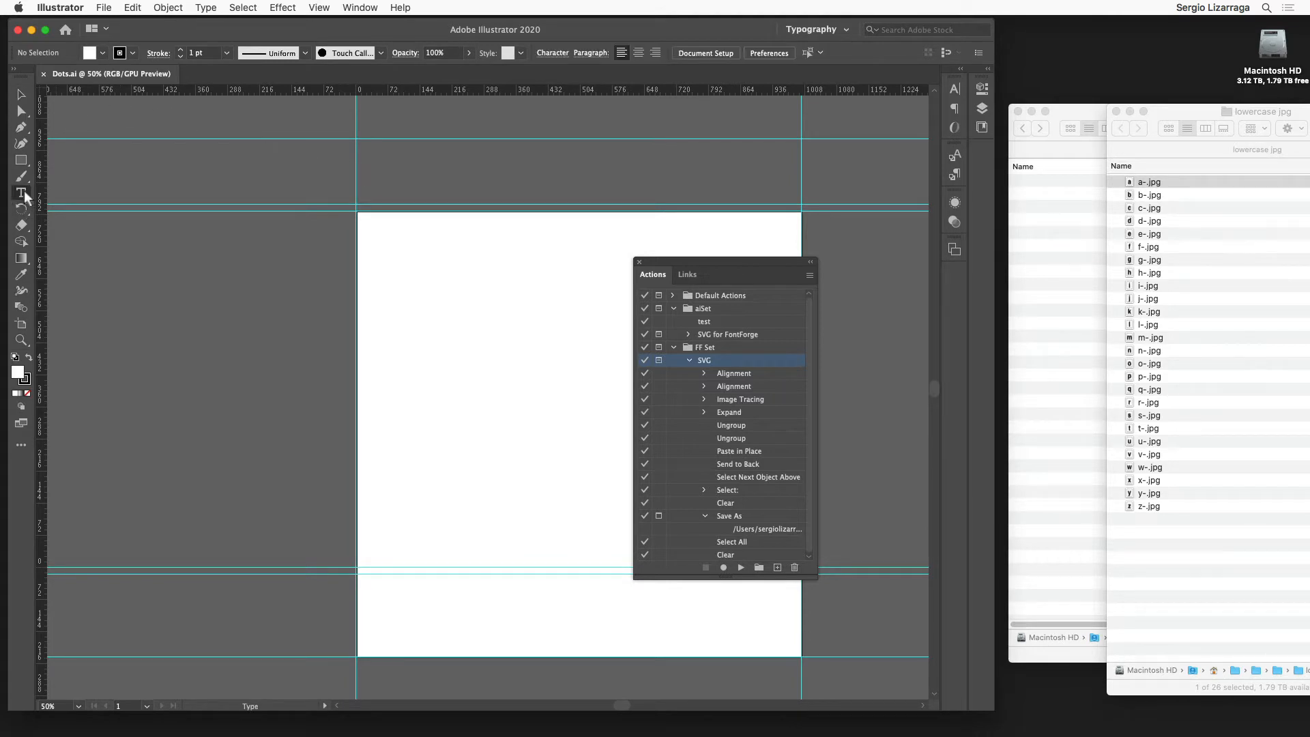
{"action": "left_click", "coordinate": [258, 174]}
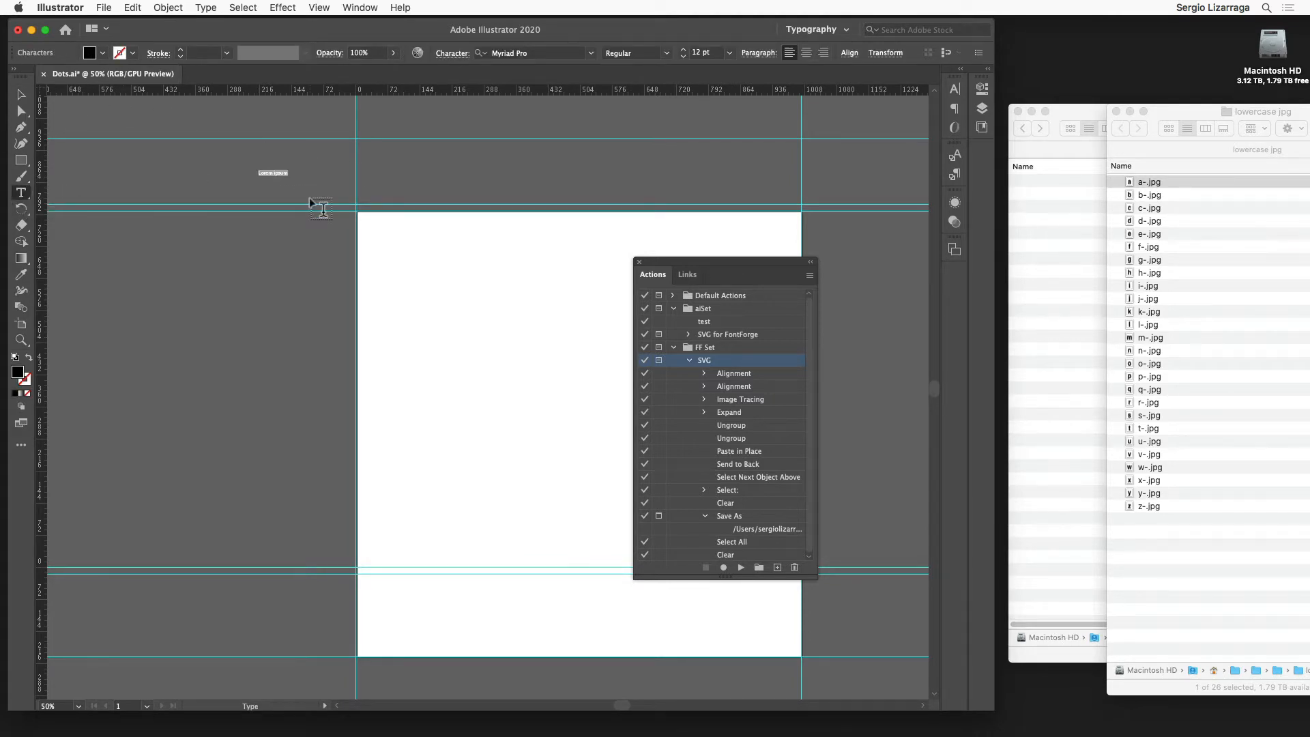
{"action": "key", "text": "BackSpace"}
{"action": "left_click", "coordinate": [21, 94]}
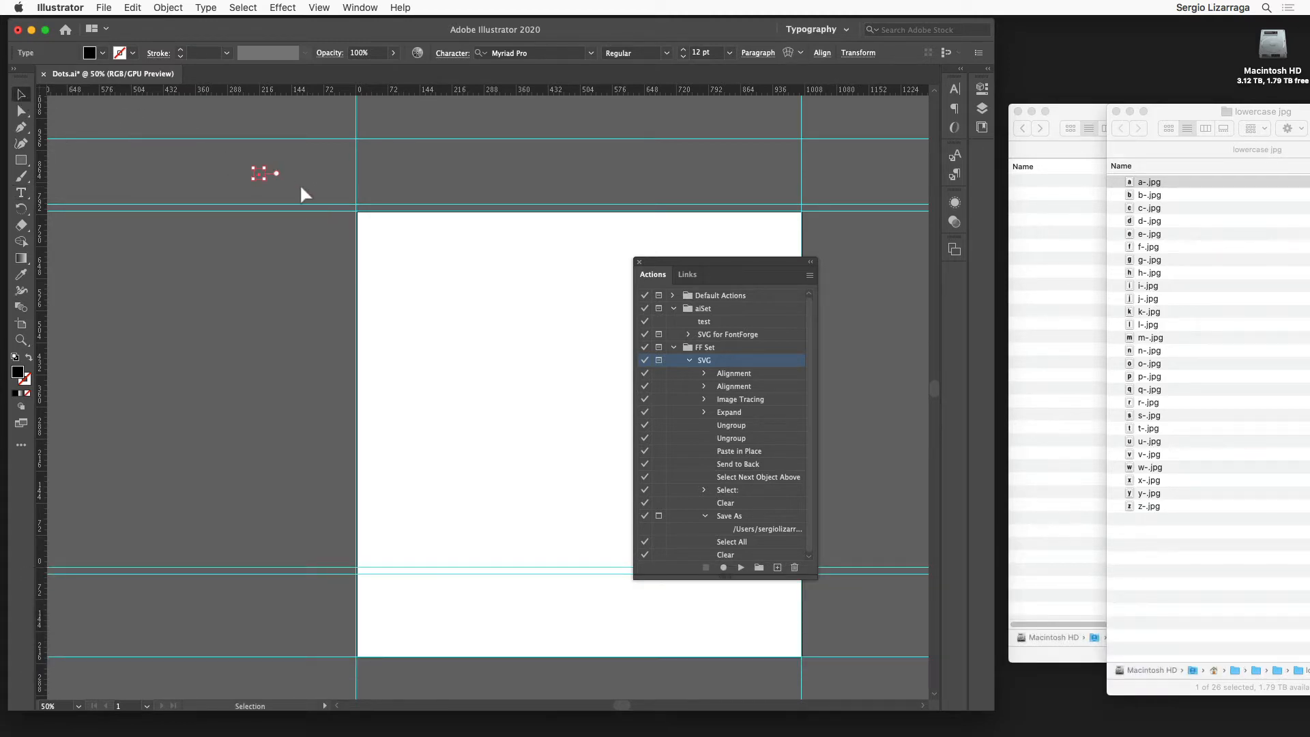
{"action": "key", "text": "super+x"}
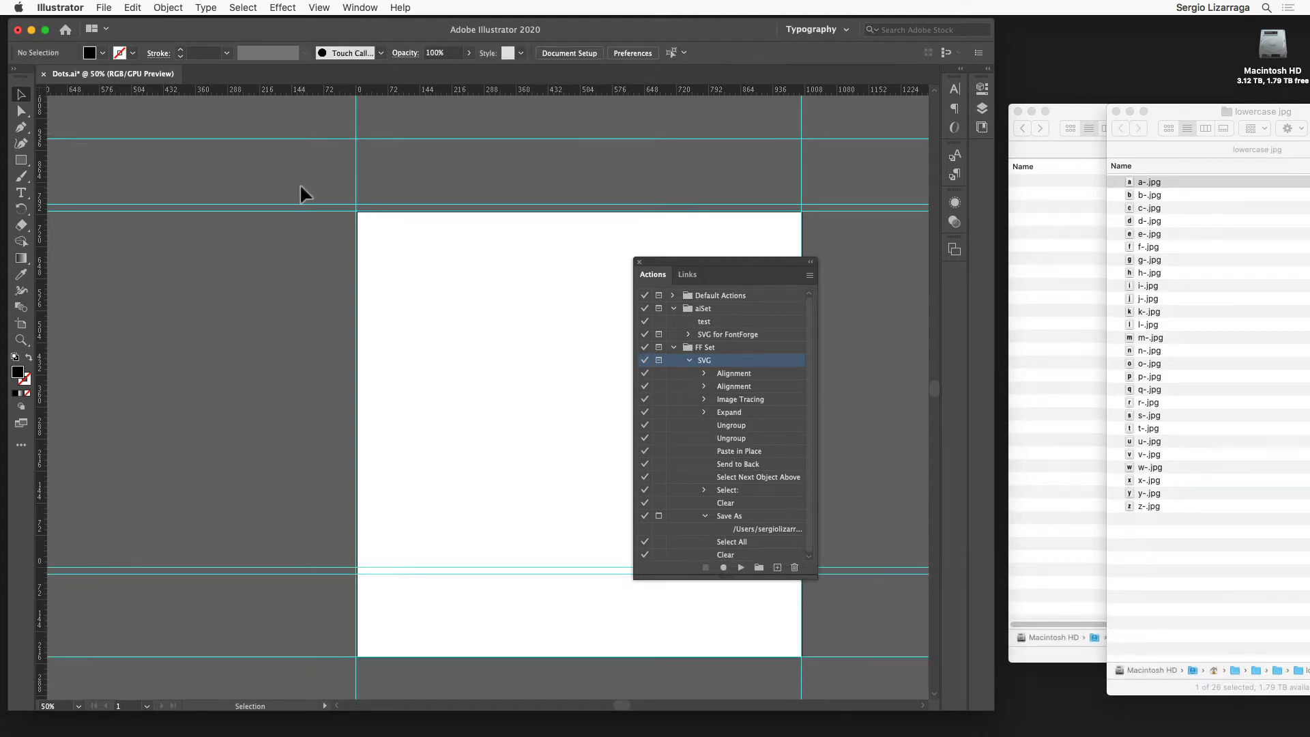
{"action": "scroll", "coordinate": [454, 275], "scroll_direction": "right", "scroll_amount": 10}
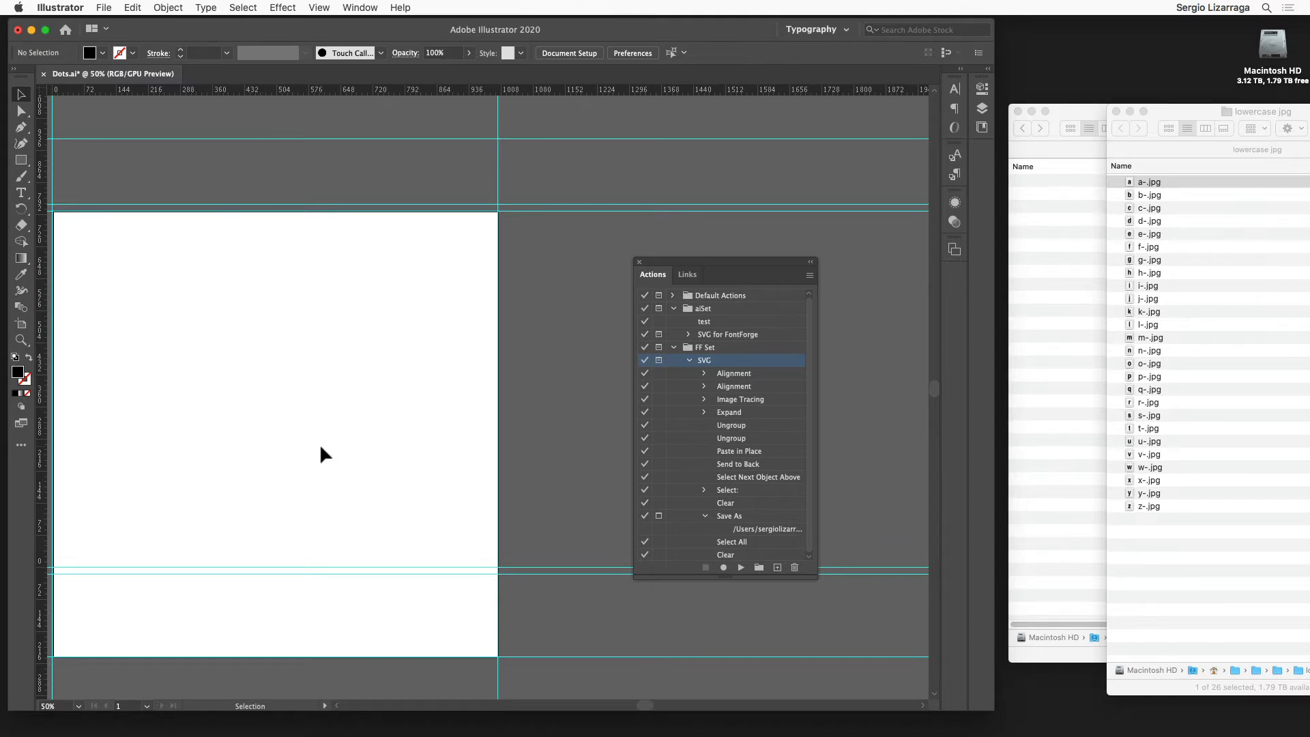
{"action": "scroll", "coordinate": [331, 449], "scroll_direction": "right", "scroll_amount": 1}
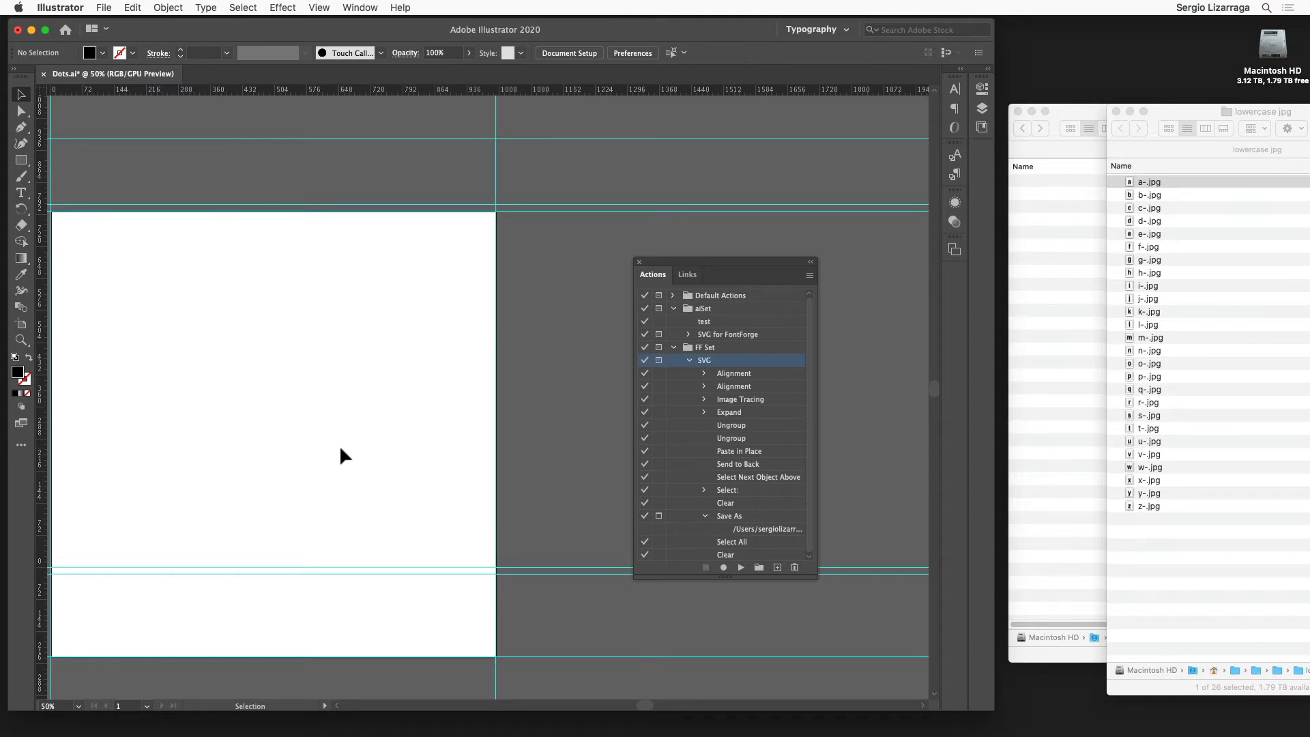
{"action": "scroll", "coordinate": [341, 448], "scroll_direction": "down", "scroll_amount": 1}
{"action": "scroll", "coordinate": [342, 448], "scroll_direction": "left", "scroll_amount": 1}
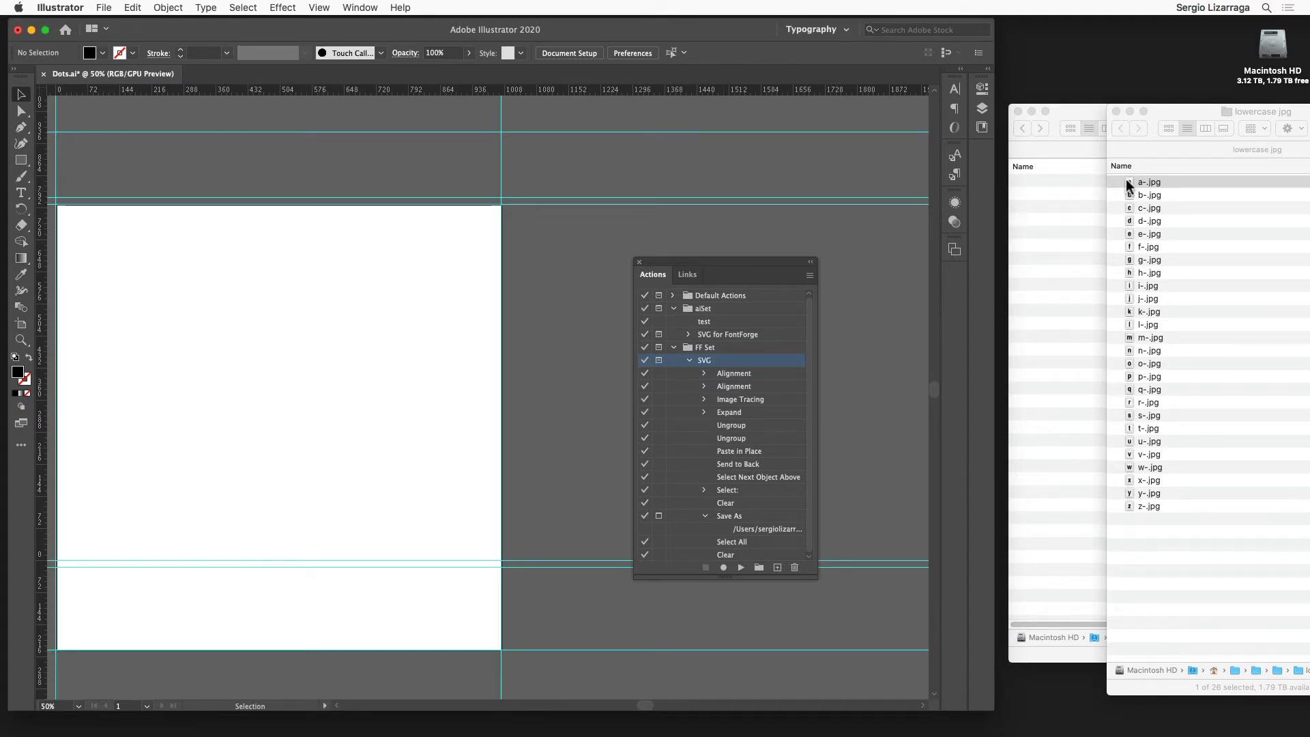
{"action": "left_click_drag", "start_coordinate": [1128, 182], "coordinate": [348, 266]}
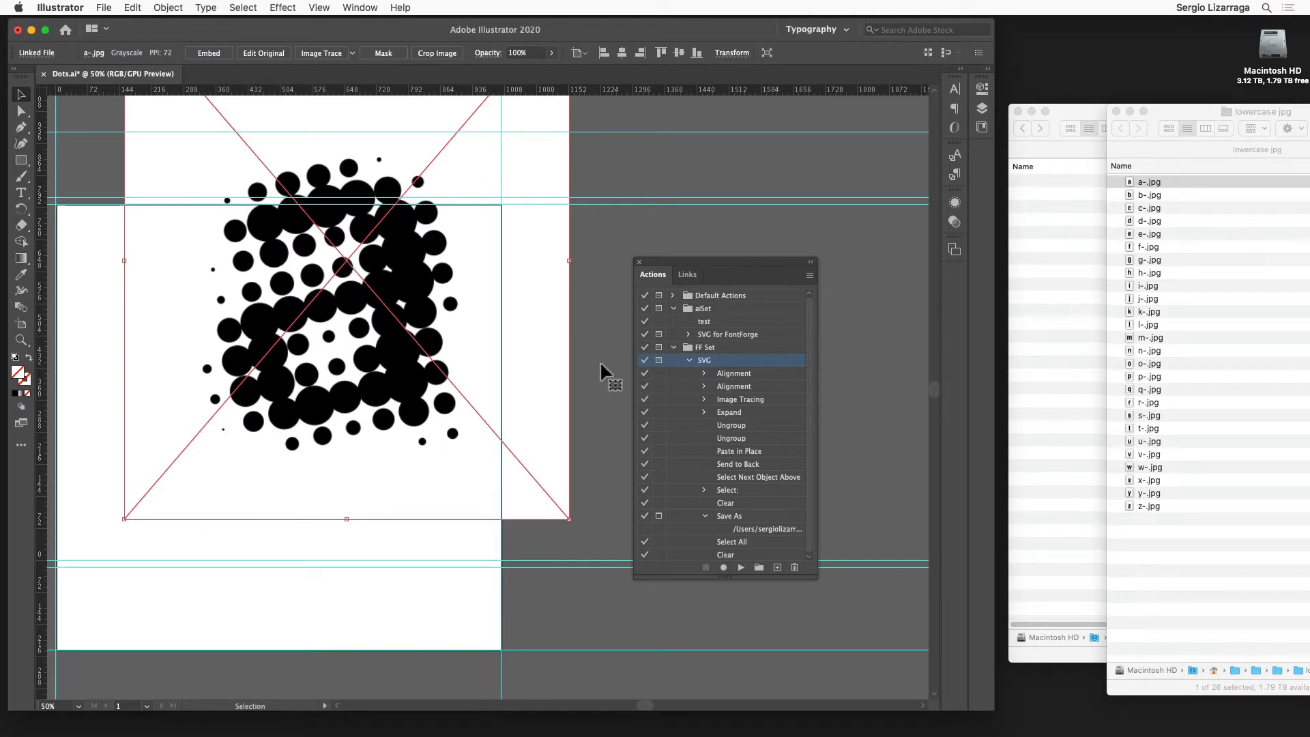
{"action": "left_click", "coordinate": [742, 567]}
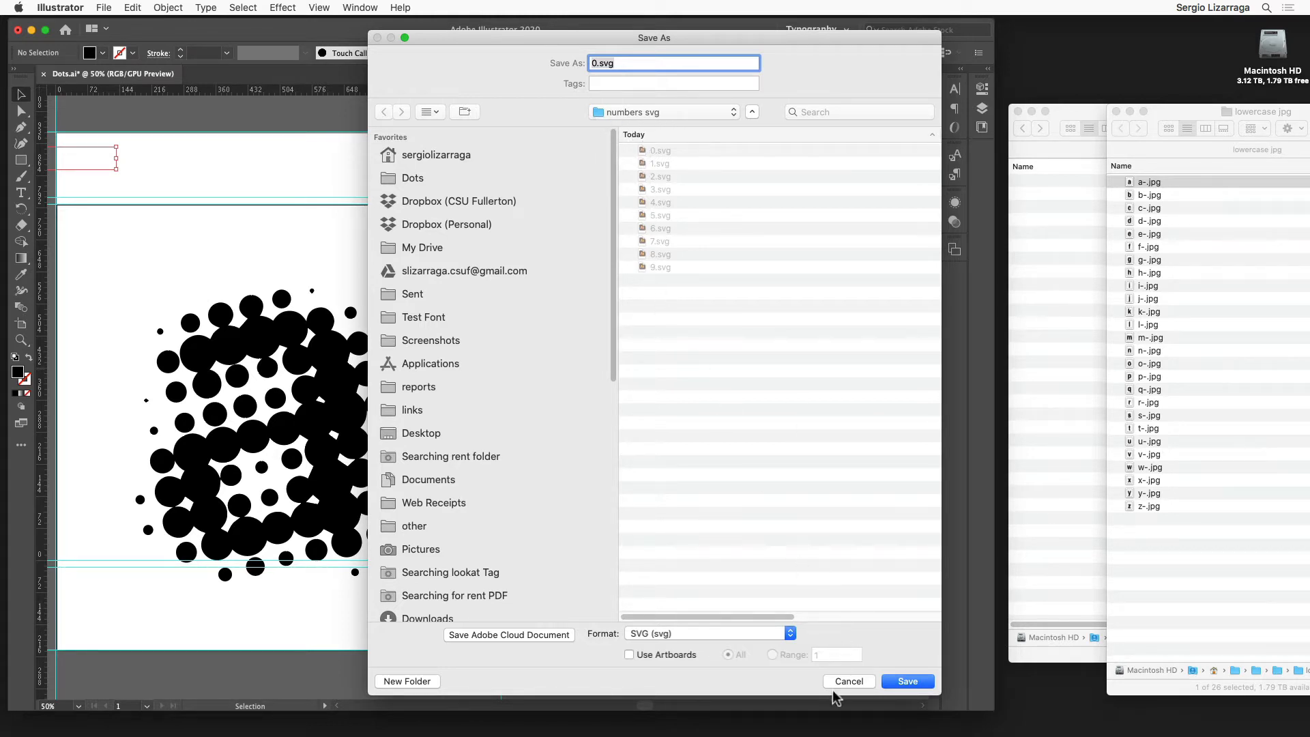
{"action": "left_click", "coordinate": [856, 681]}
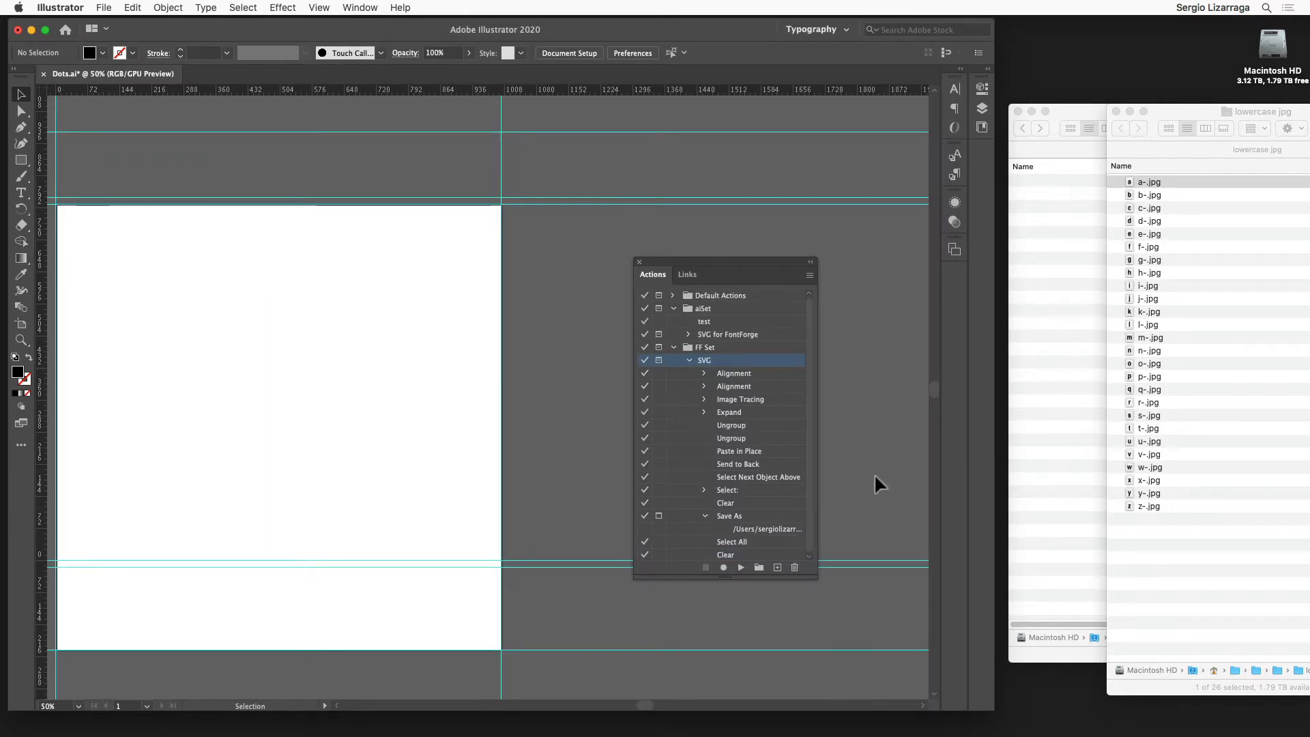
- Place a-.jpg from the lowercase jpg folder in the document and run the SVG action from FF Set on it
{"action": "left_click_drag", "start_coordinate": [1129, 178], "coordinate": [424, 270]}
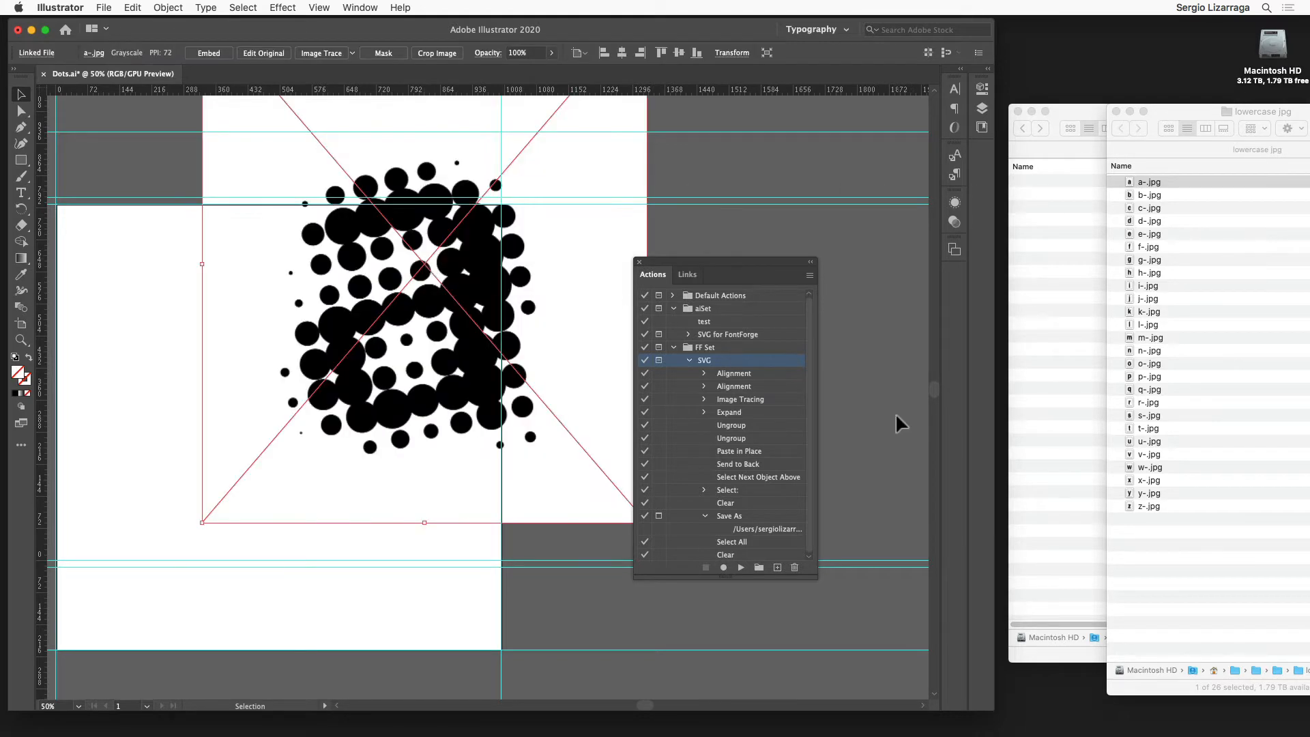
{"action": "left_click", "coordinate": [740, 567]}
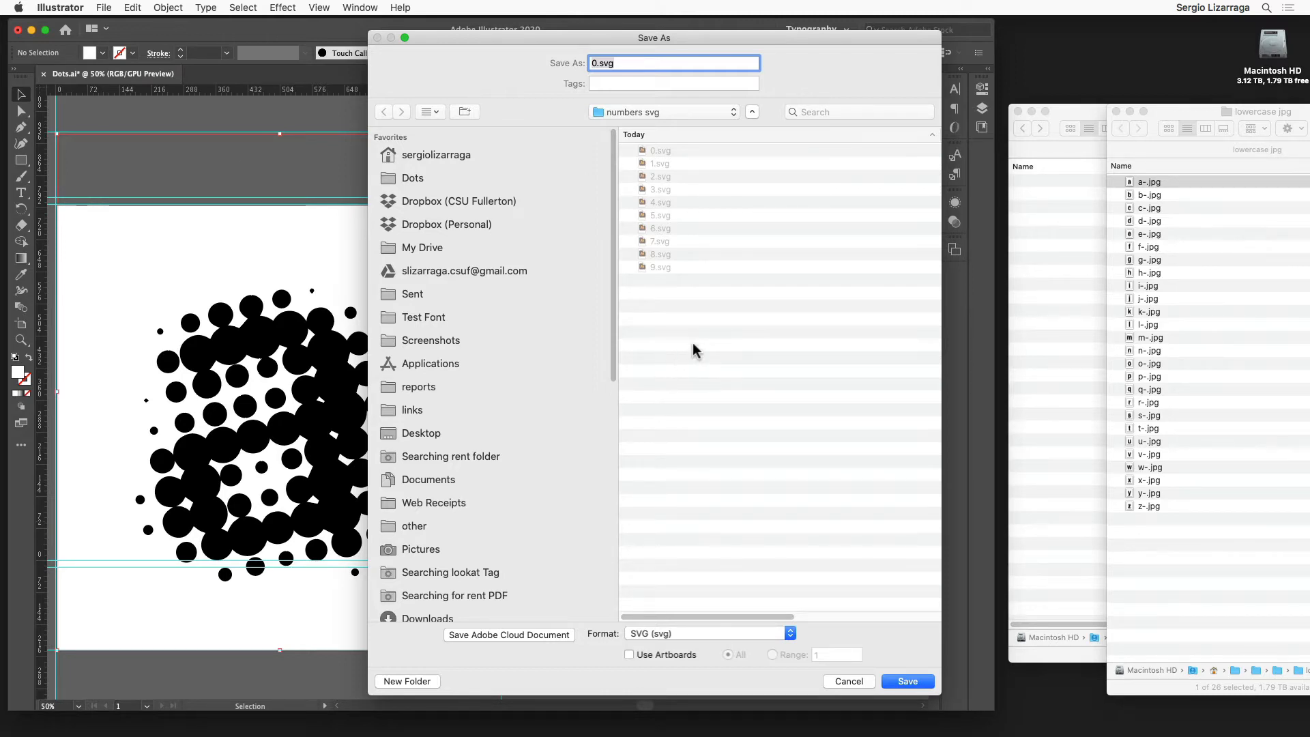
- Save the traced letter as a-.svg in the lowercase svg folder, accepting the SVG 1.1 options
{"action": "left_click", "coordinate": [643, 108]}
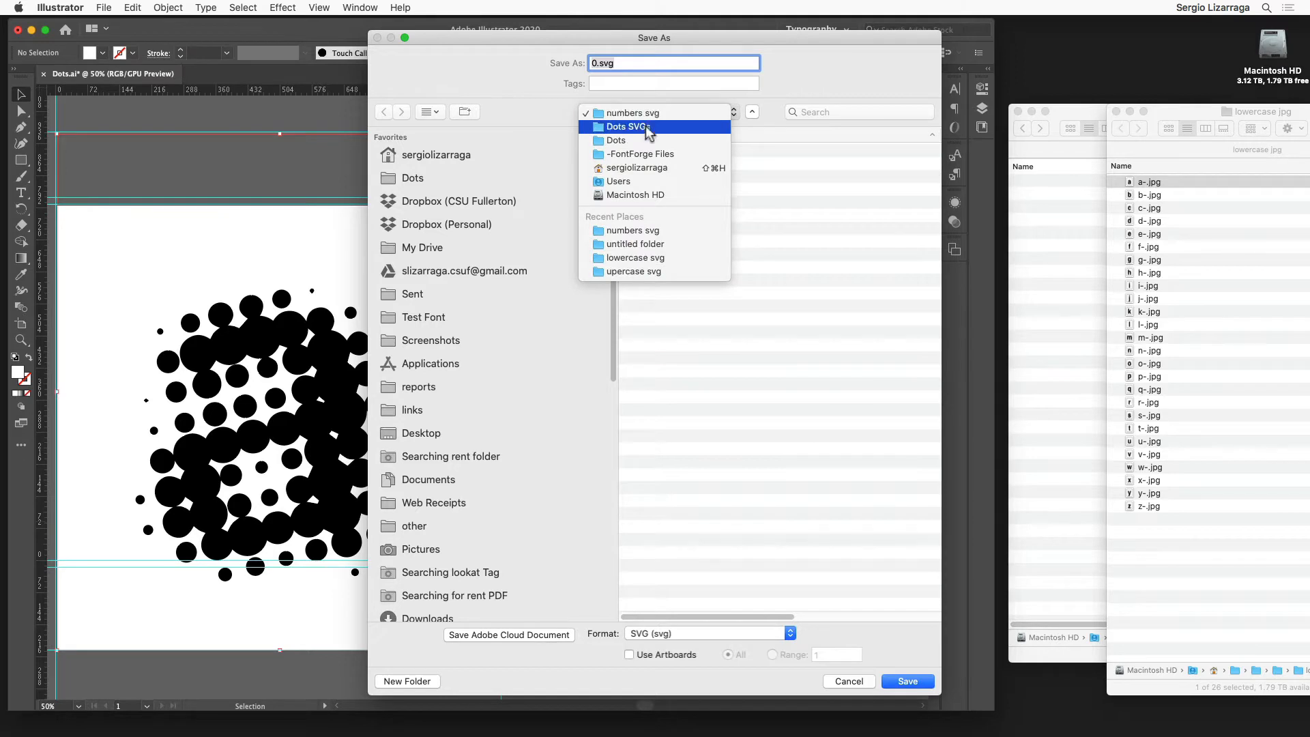
{"action": "left_click", "coordinate": [646, 129]}
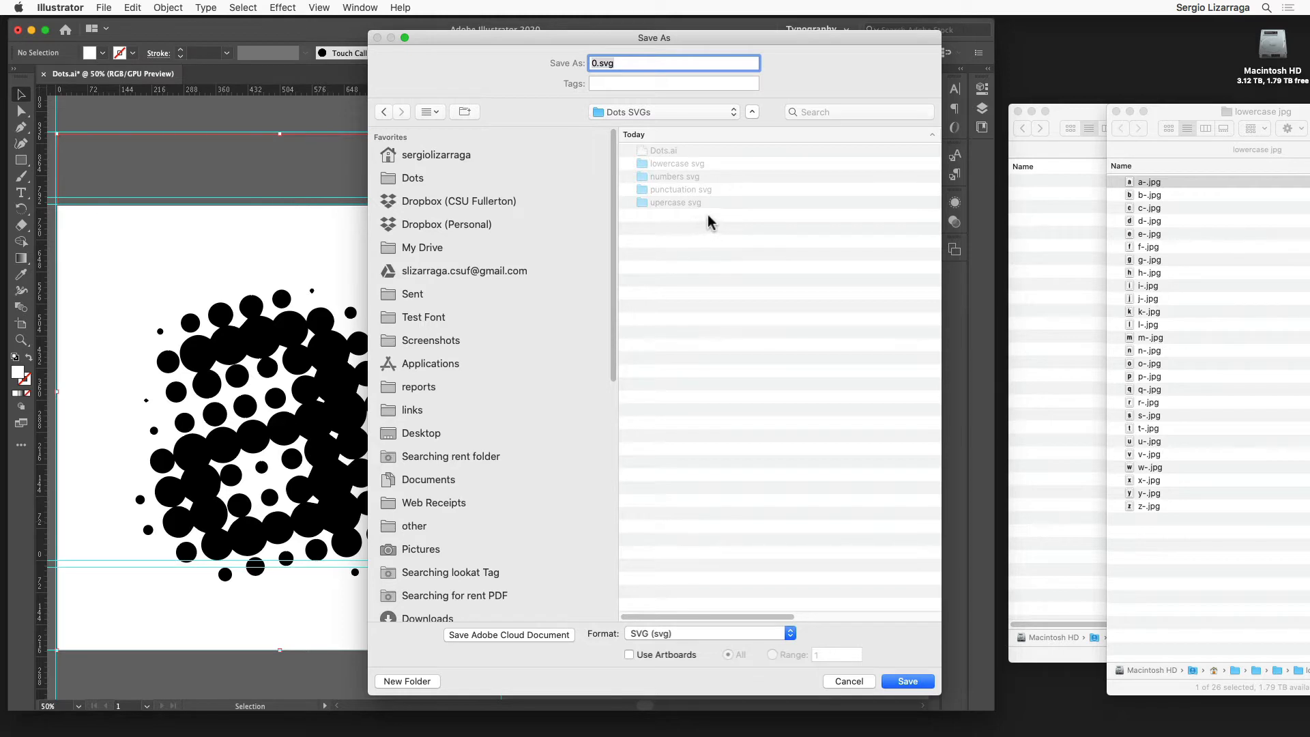
{"action": "double_click", "coordinate": [654, 164]}
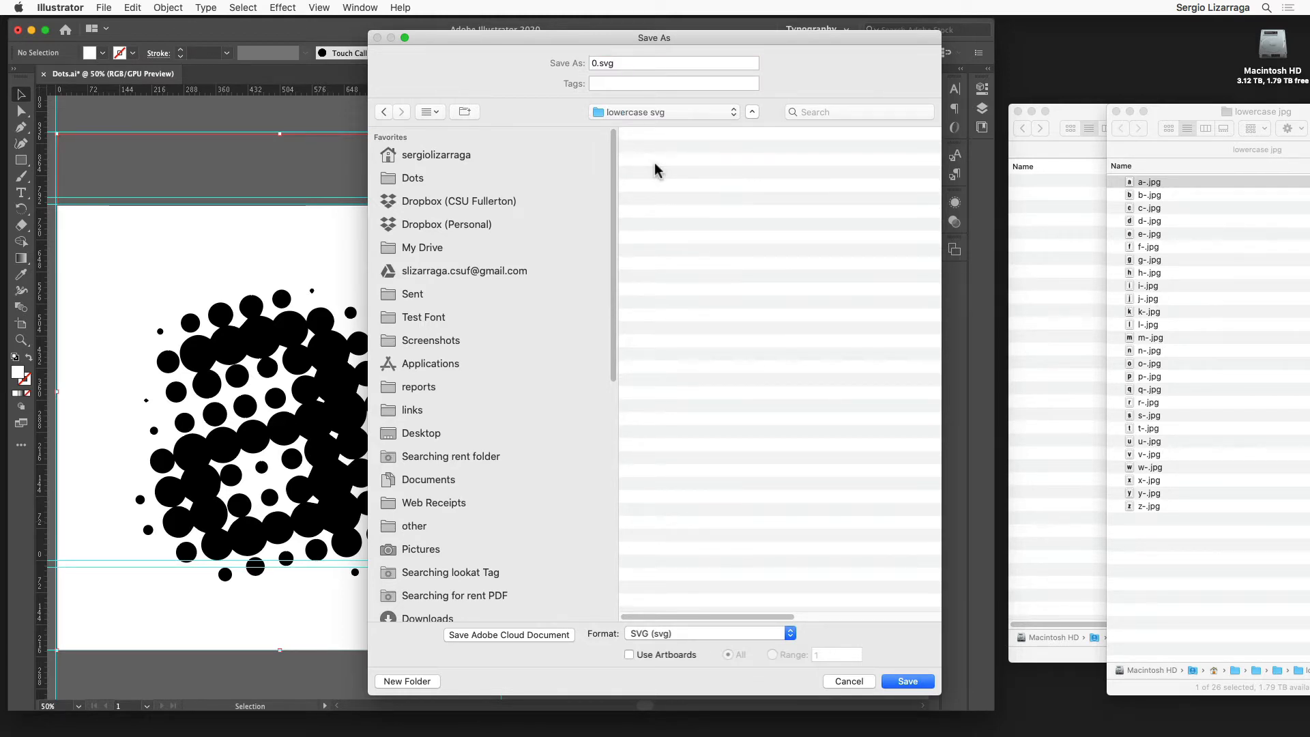
{"action": "left_click", "coordinate": [625, 63]}
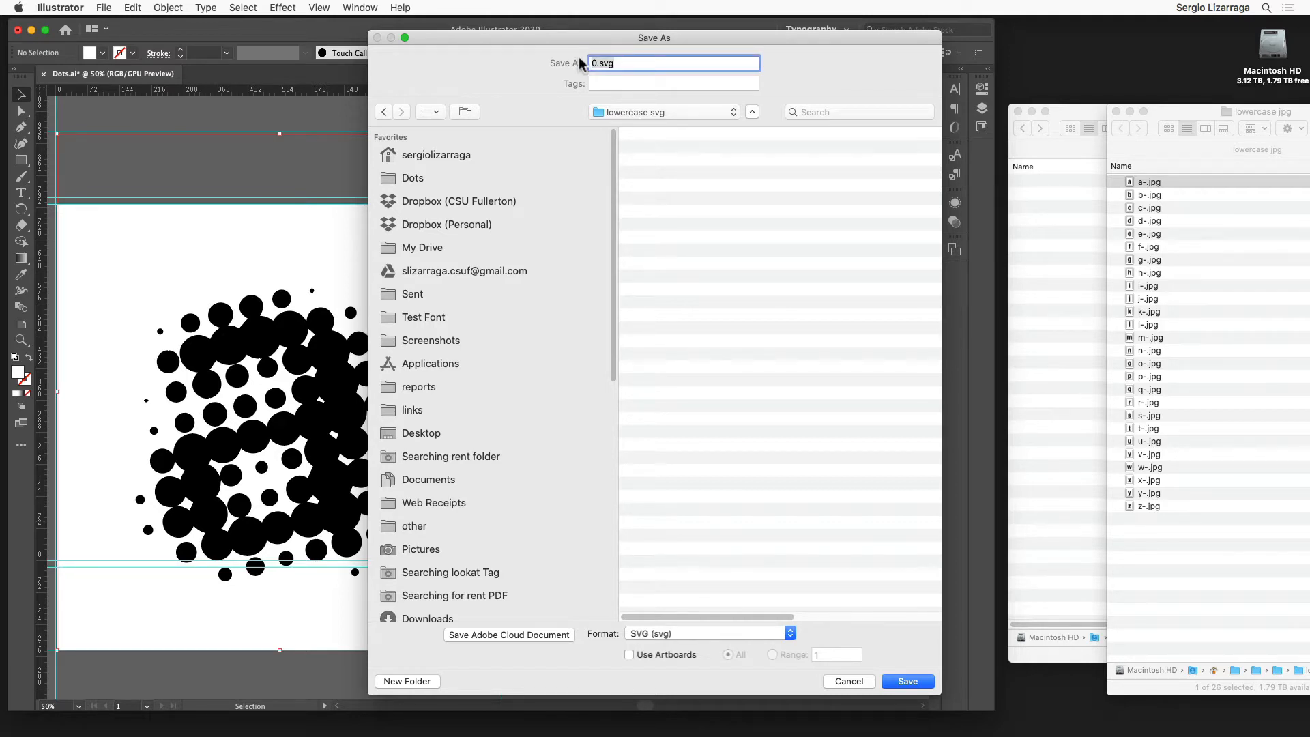
{"action": "type", "text": "a-"}
{"action": "left_click", "coordinate": [908, 682]}
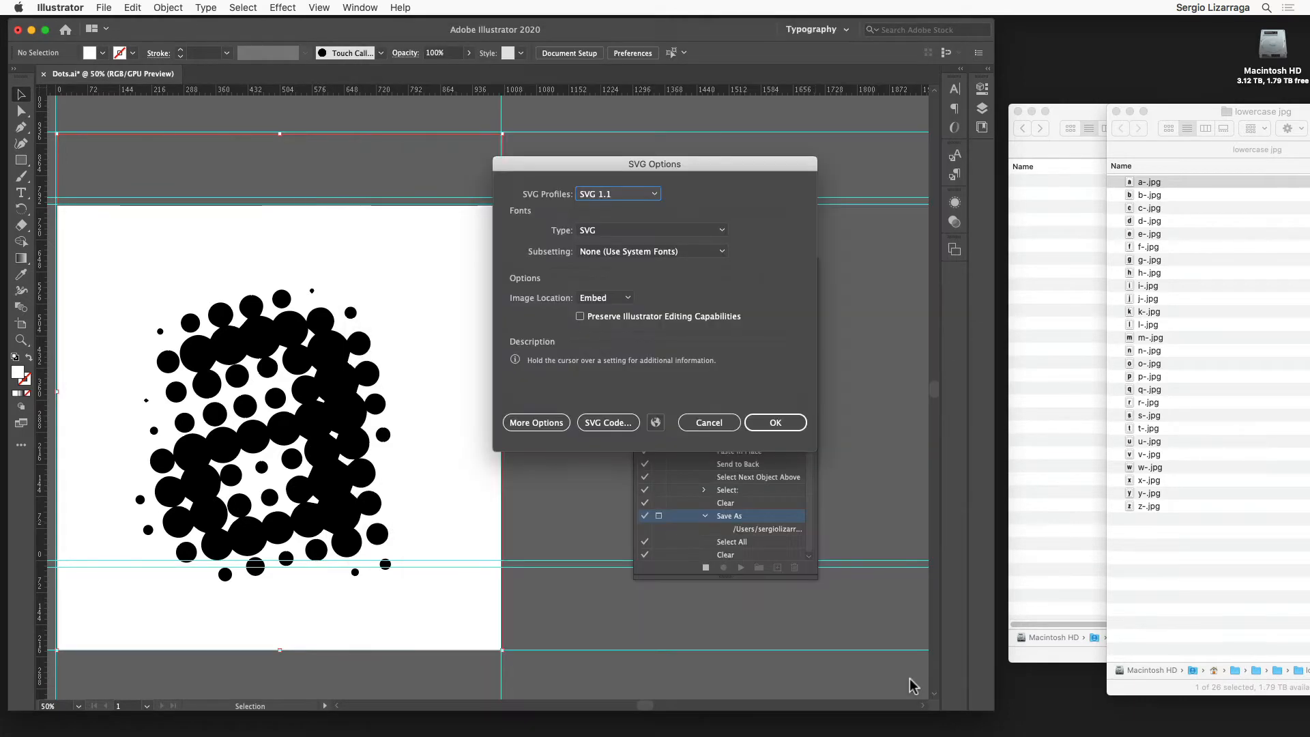
{"action": "left_click", "coordinate": [776, 422]}
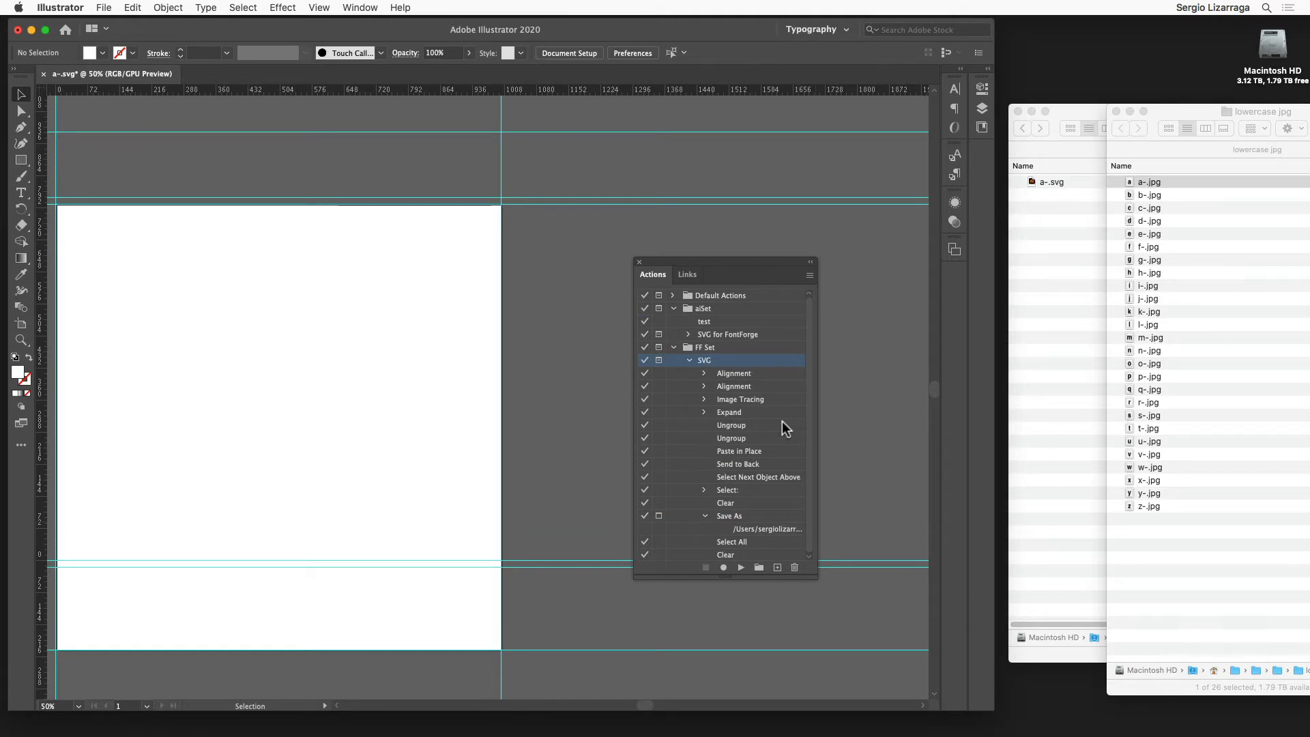
- Place b-.jpg from the lowercase jpg folder in the document and run the SVG action on it
{"action": "left_click_drag", "start_coordinate": [1130, 194], "coordinate": [435, 292]}
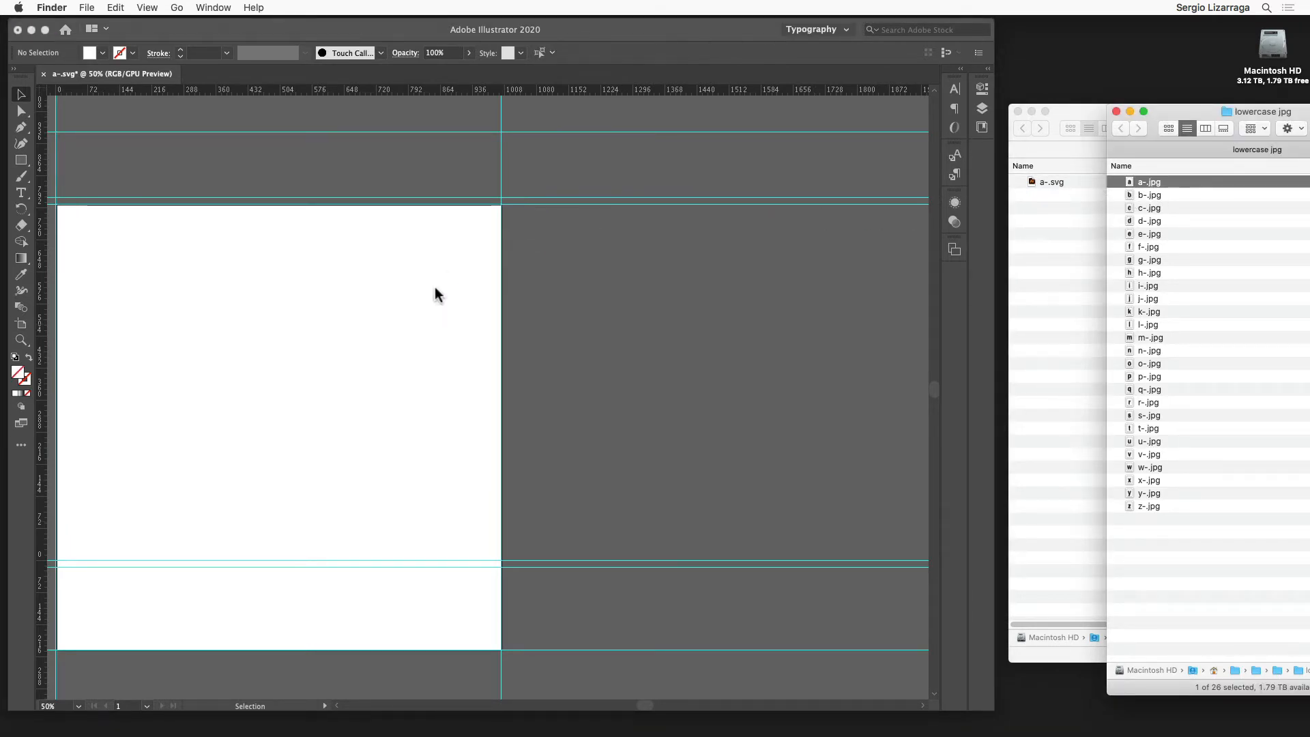
{"action": "left_click", "coordinate": [767, 293]}
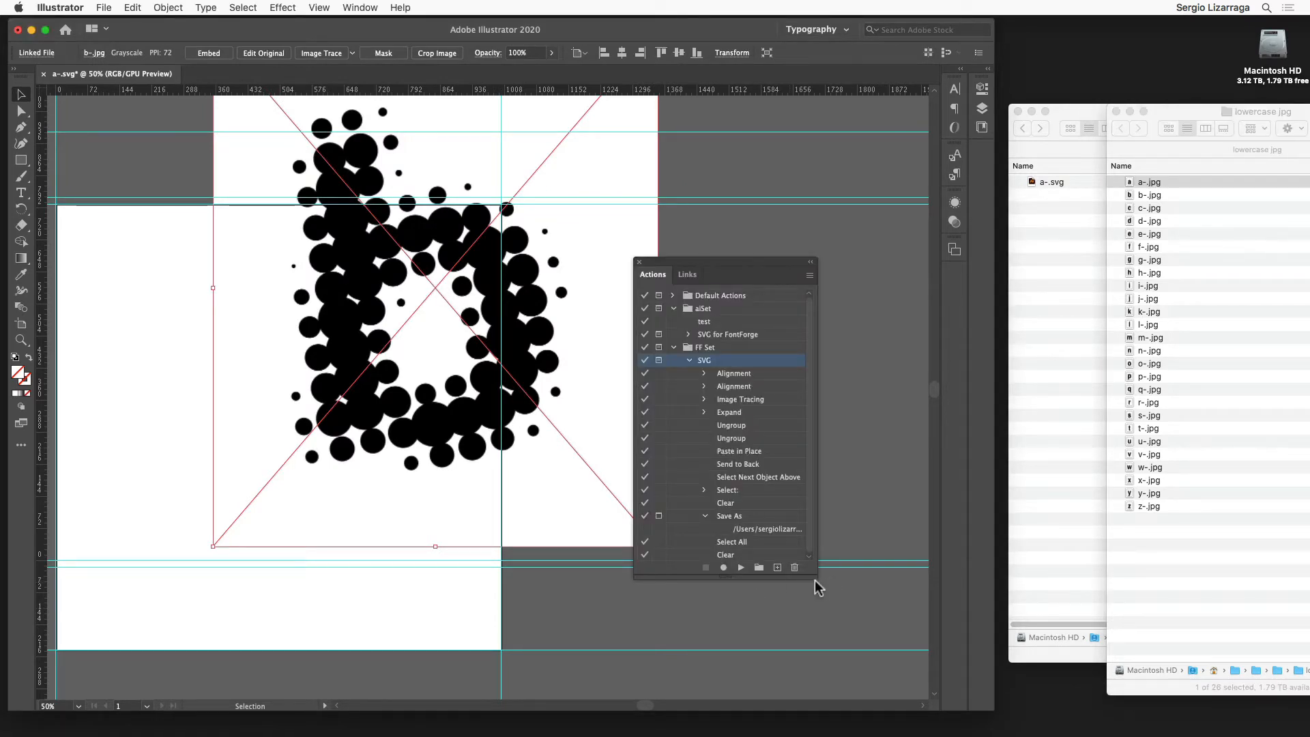
{"action": "left_click_drag", "start_coordinate": [818, 537], "coordinate": [1045, 537]}
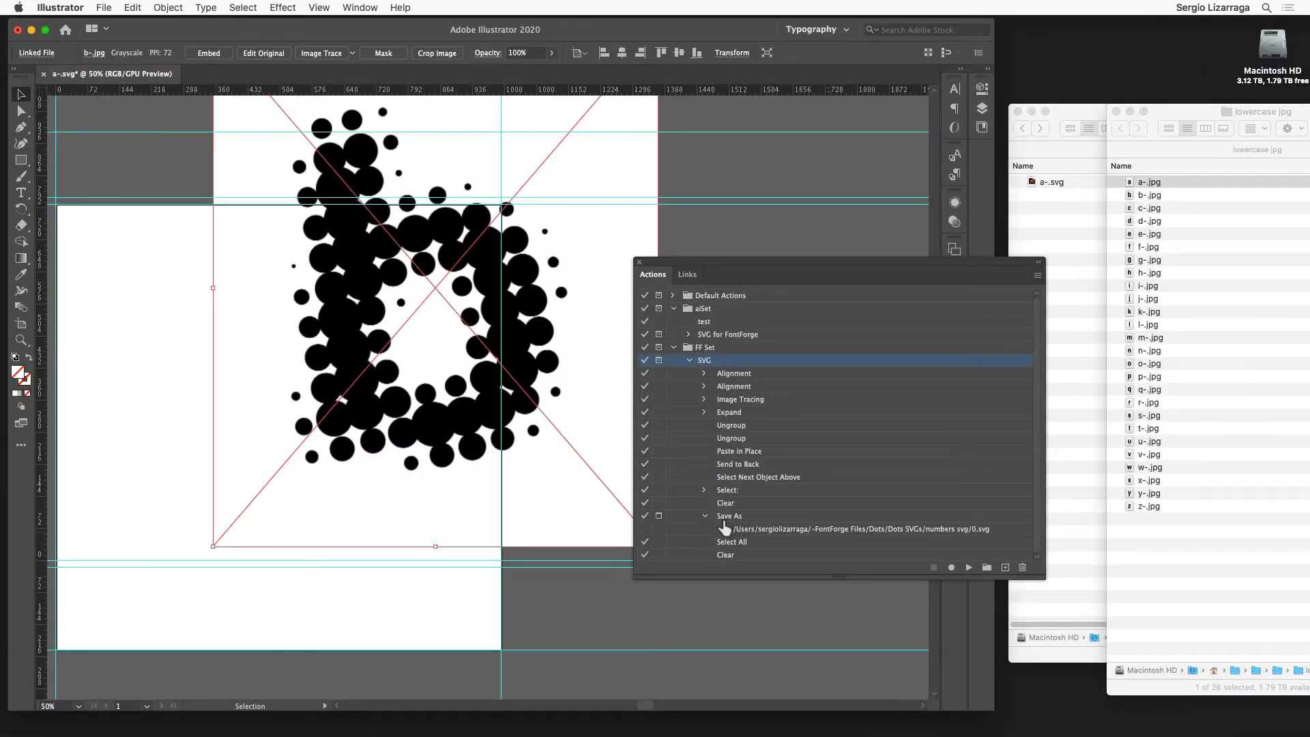
{"action": "left_click", "coordinate": [969, 567]}
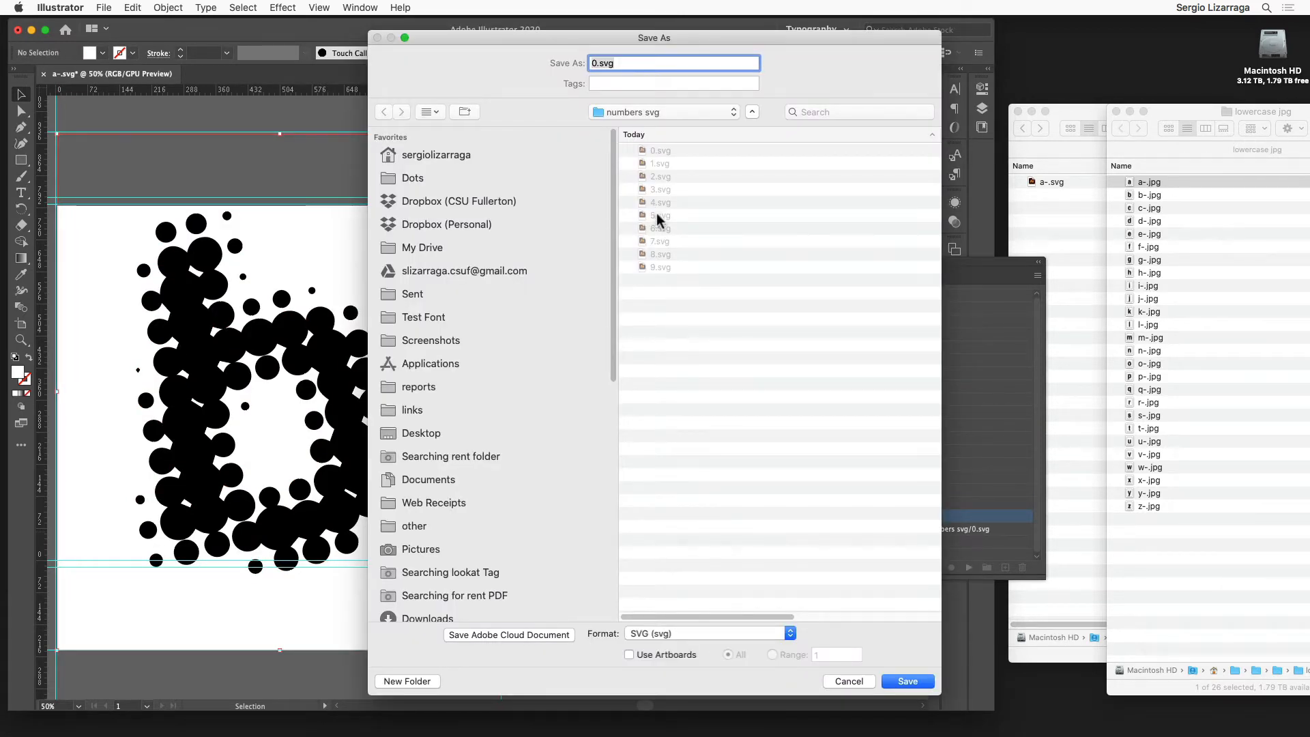
- Save the traced letter as b-.svg in the lowercase svg folder, accepting the SVG 1.1 options
{"action": "left_click", "coordinate": [662, 116]}
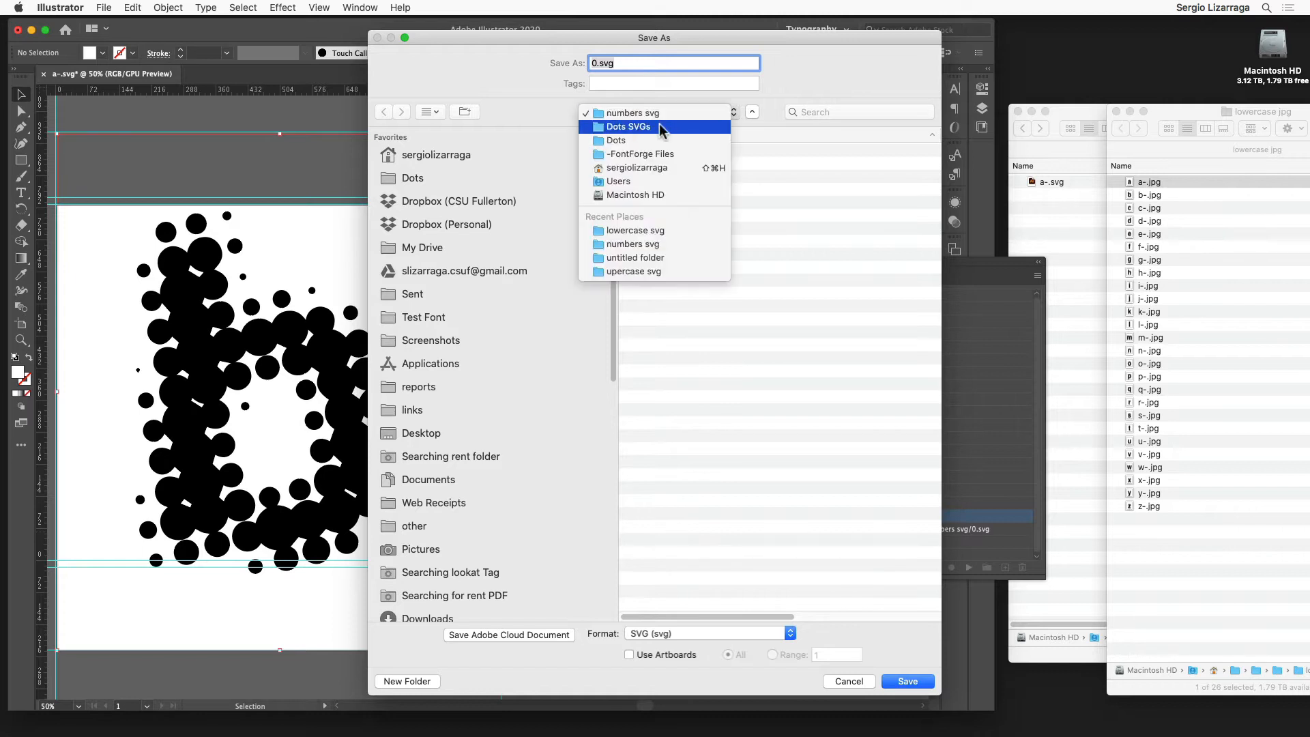
{"action": "left_click", "coordinate": [659, 127]}
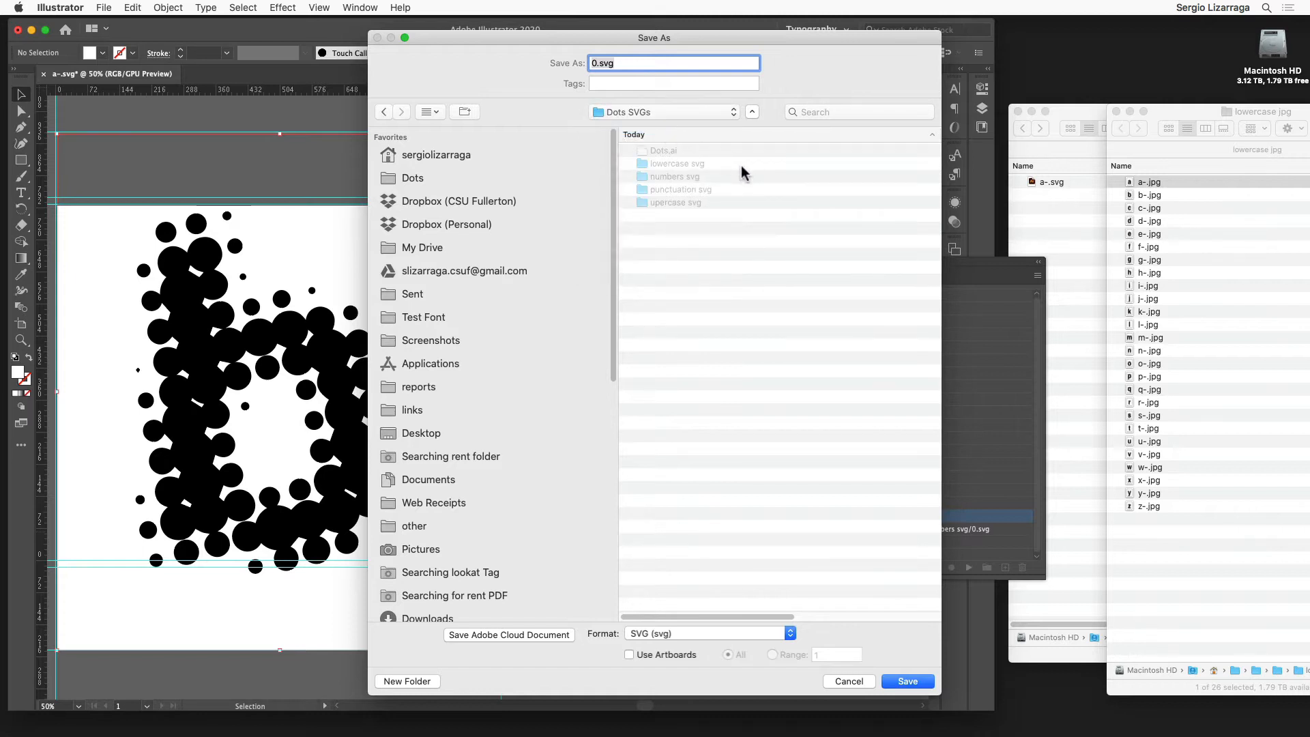
{"action": "double_click", "coordinate": [696, 163]}
{"action": "left_click_drag", "start_coordinate": [626, 63], "coordinate": [555, 57]}
{"action": "type", "text": "B"}
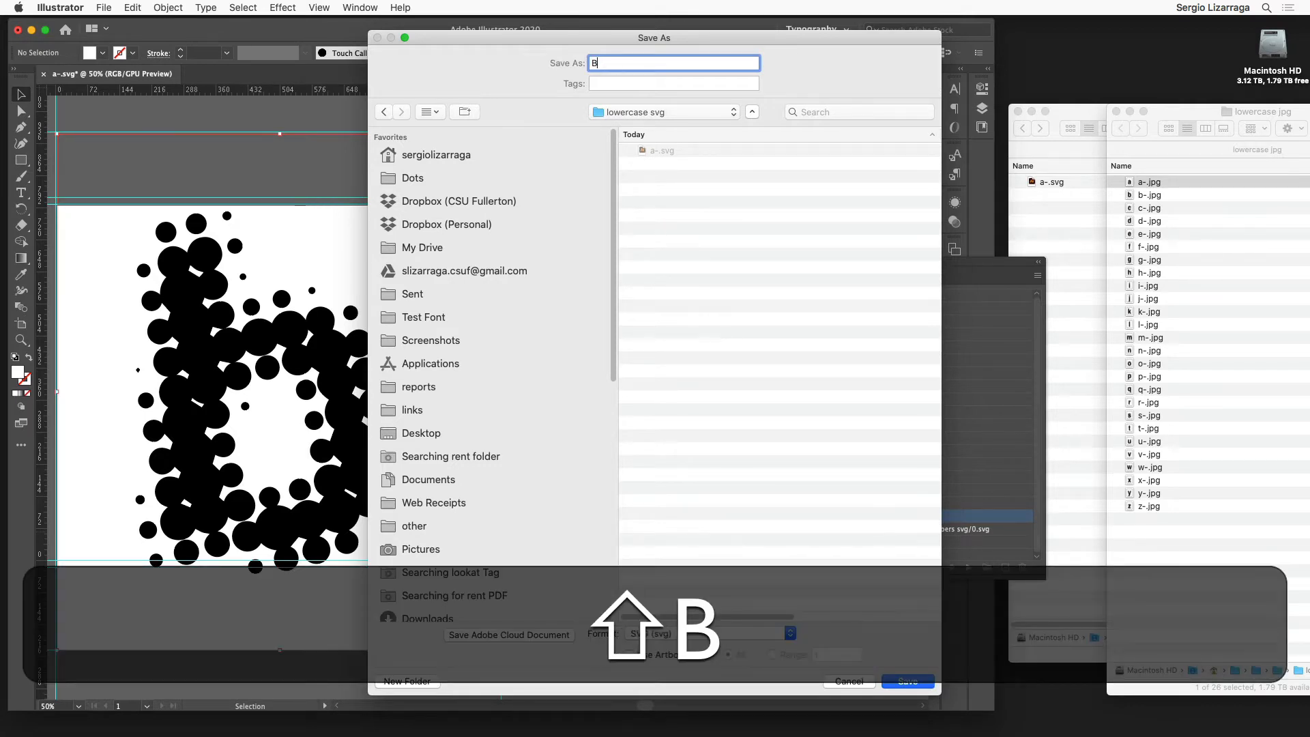
{"action": "key", "text": "shift+BackSpace"}
{"action": "key", "text": "BackSpace"}
{"action": "type", "text": "b"}
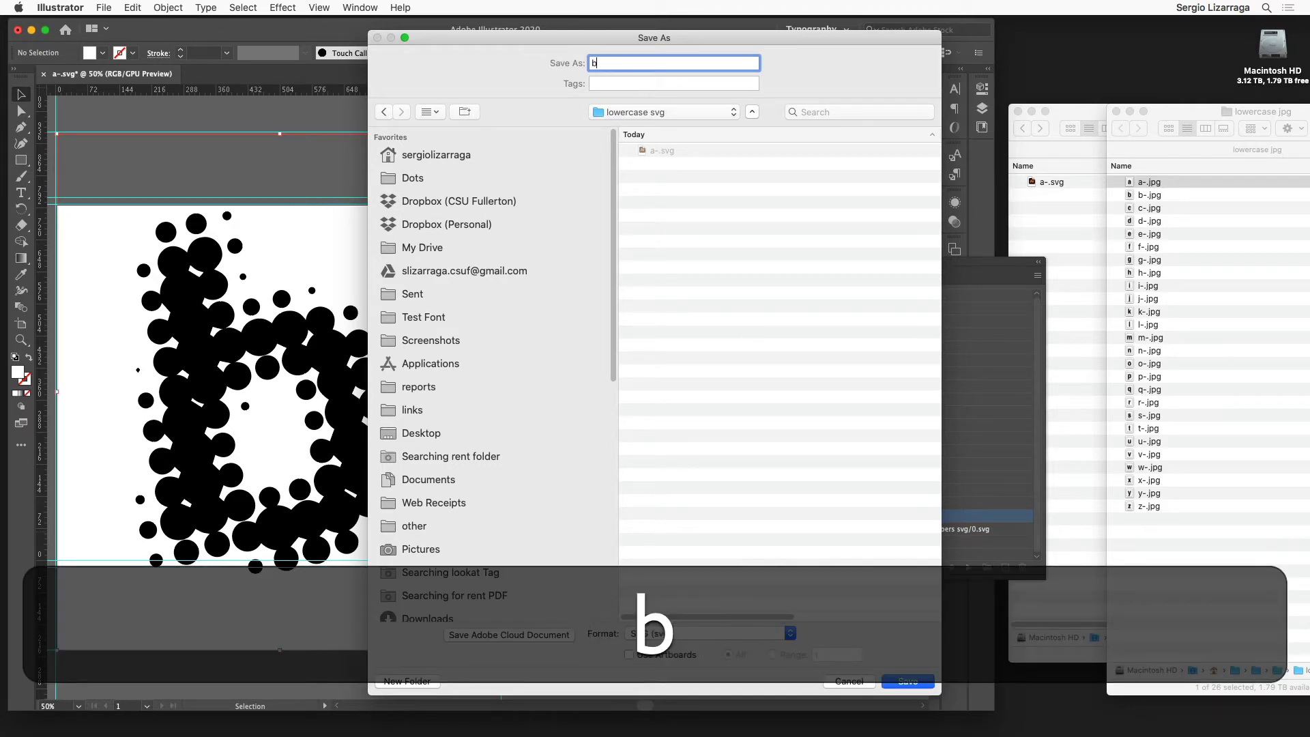
{"action": "type", "text": "-"}
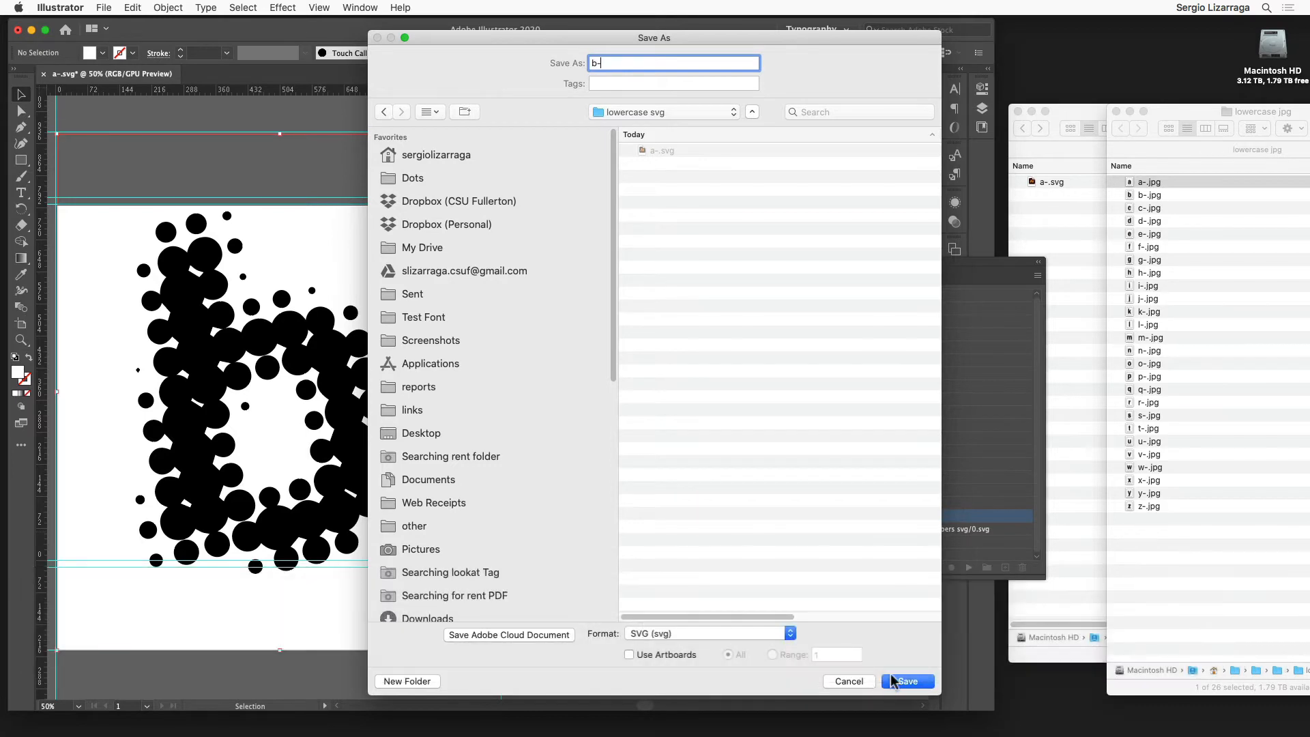
{"action": "left_click", "coordinate": [895, 680]}
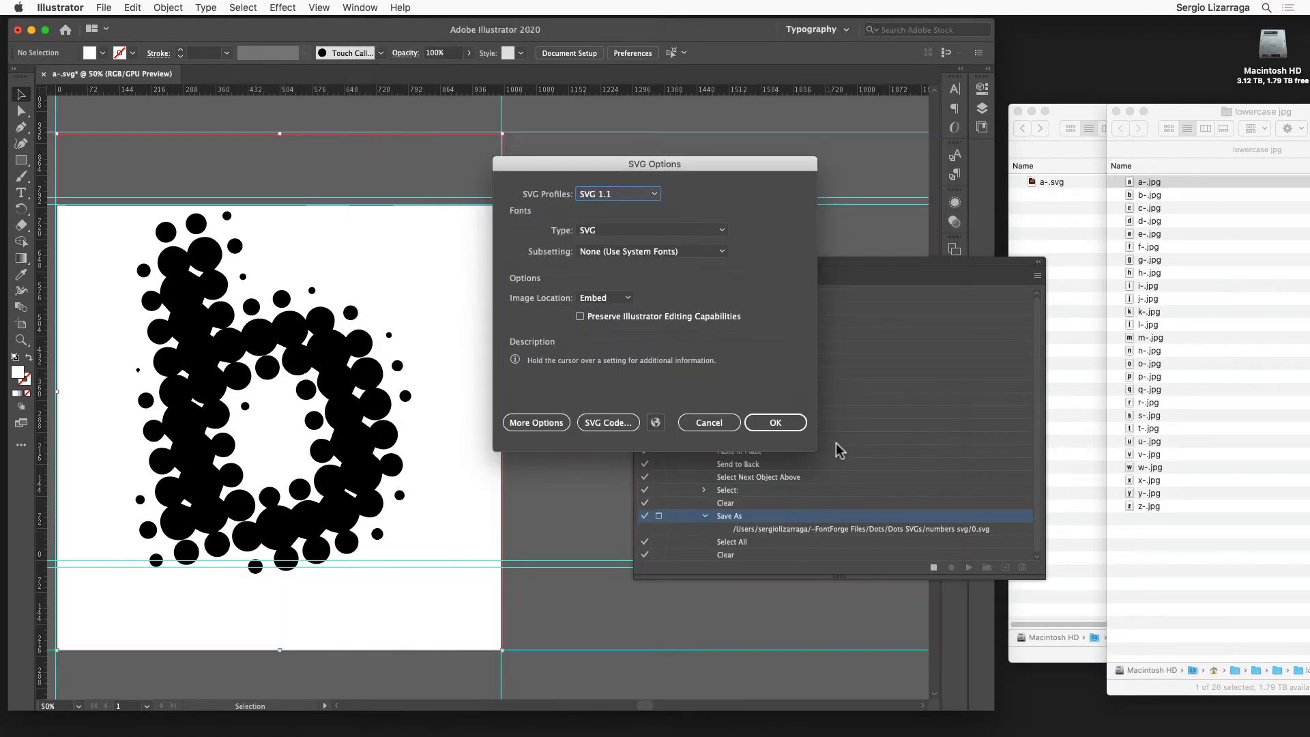
{"action": "left_click", "coordinate": [776, 423]}
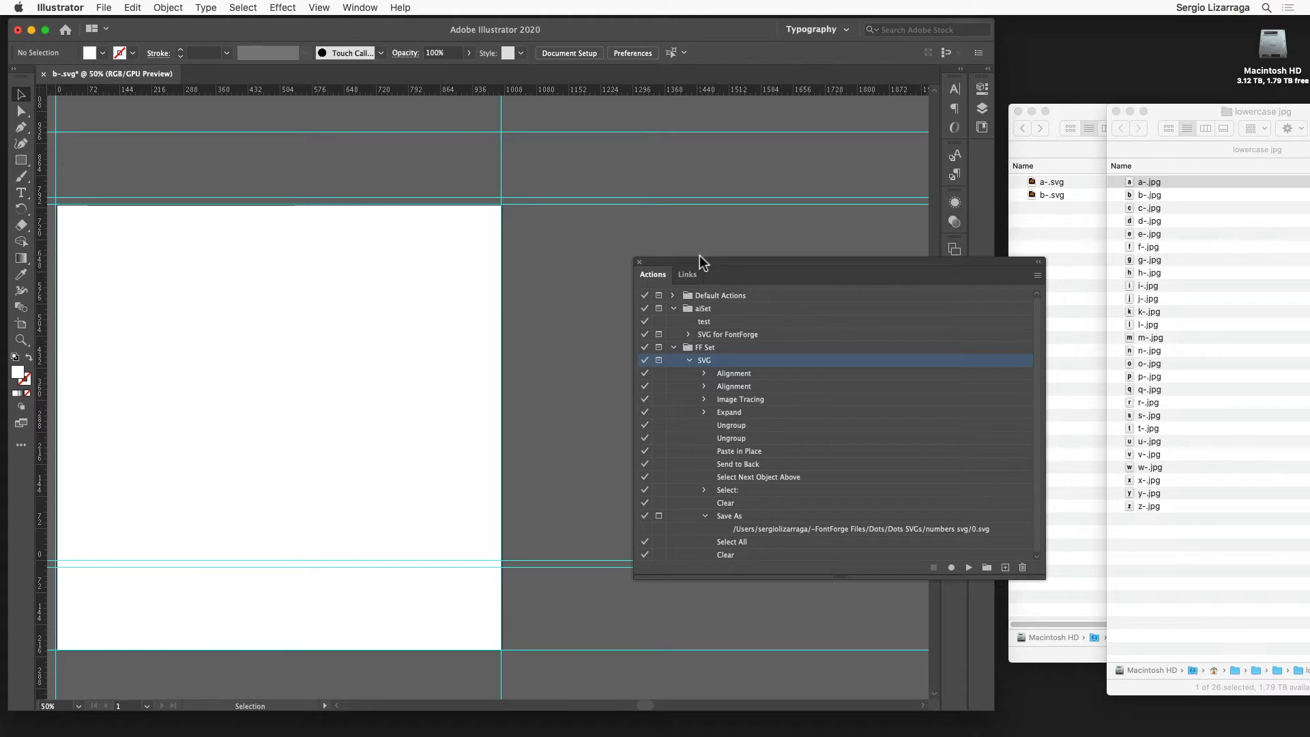
- Record a second Save As command after the existing one in the SVG action, saving 123.svg to the lowercase svg folder with SVG 1.1 options
{"action": "left_click_drag", "start_coordinate": [692, 255], "coordinate": [608, 152]}
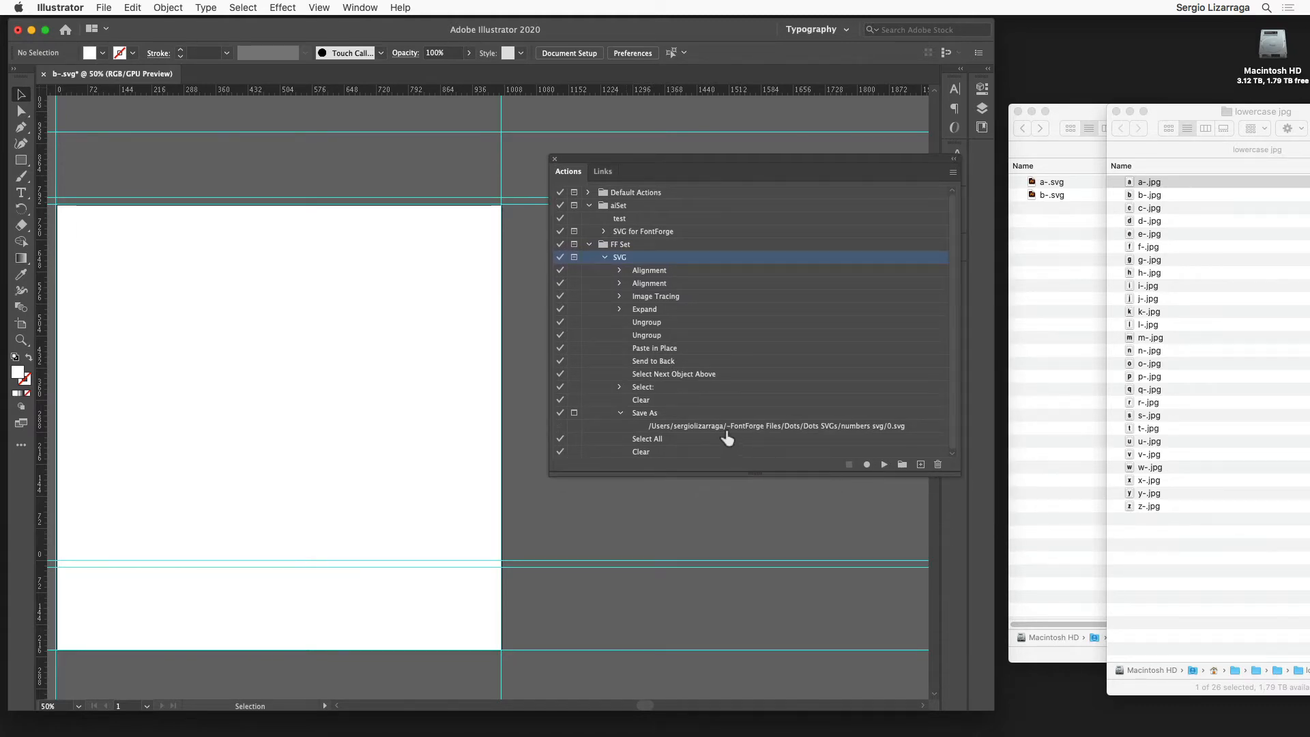
{"action": "left_click", "coordinate": [620, 413]}
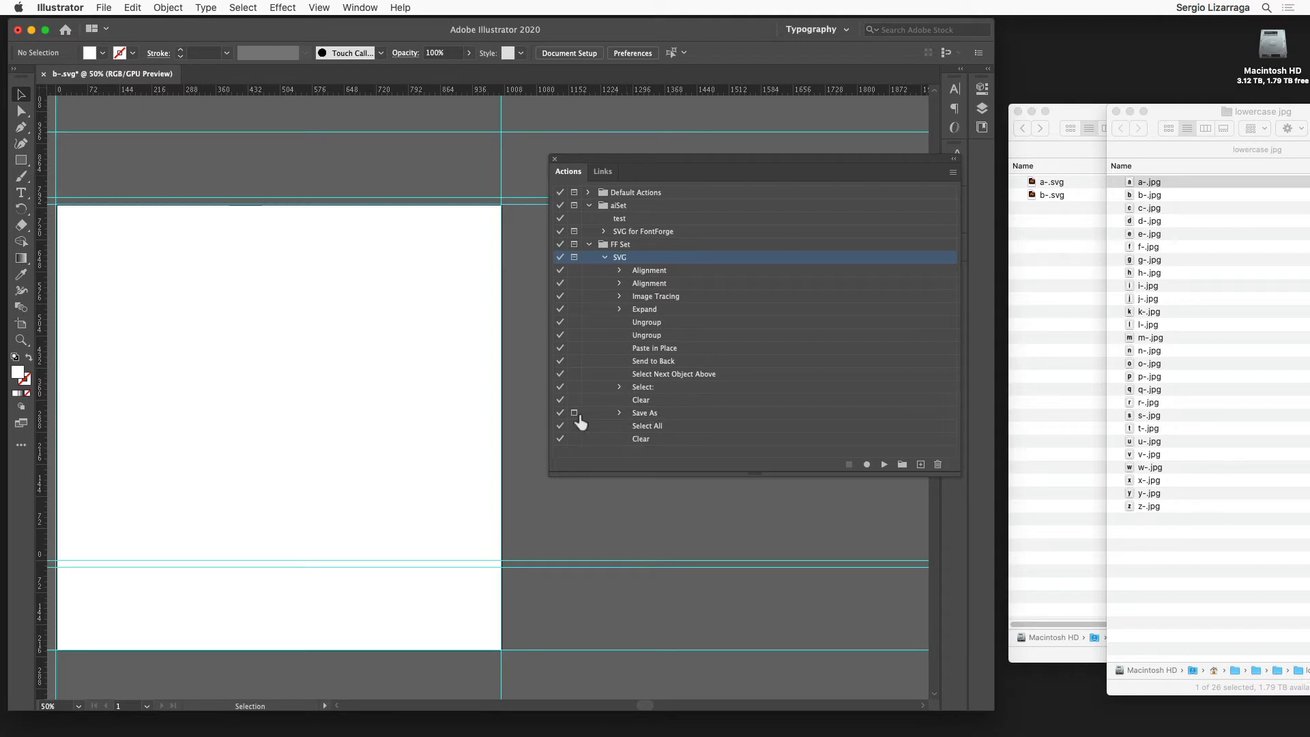
{"action": "left_click", "coordinate": [652, 414]}
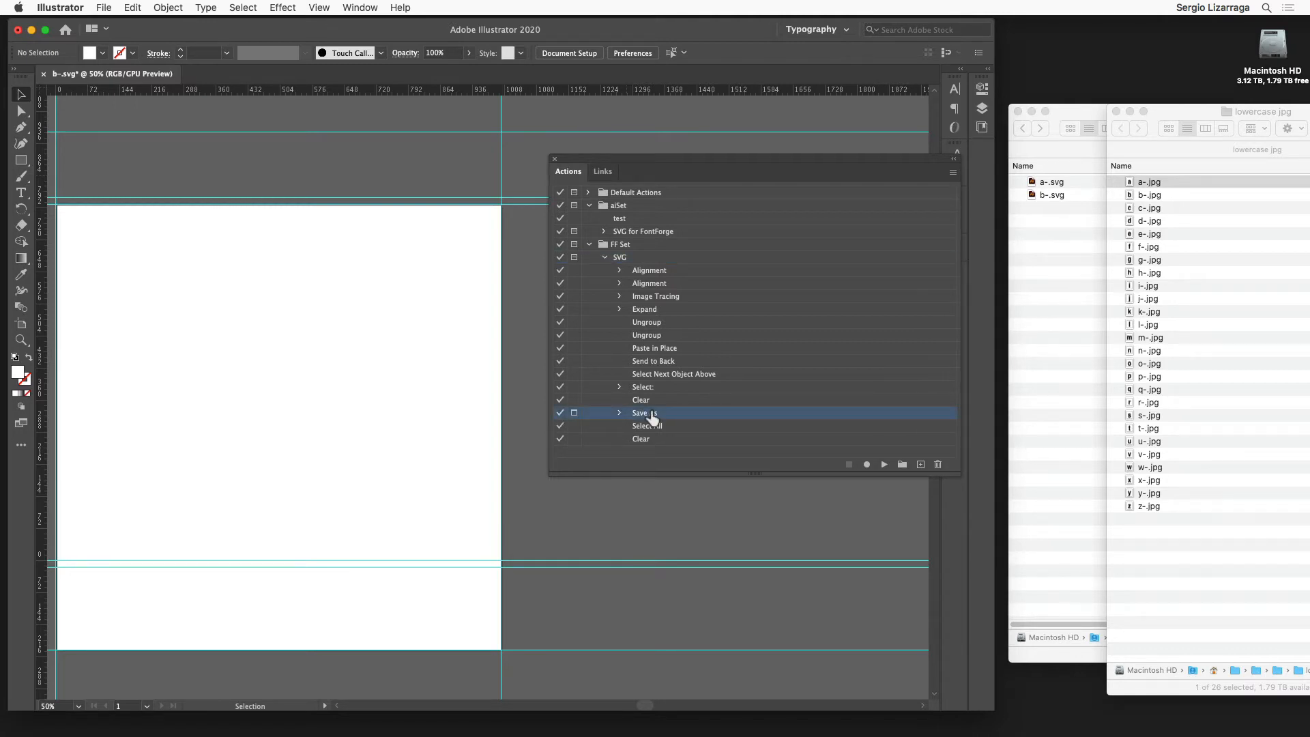
{"action": "left_click", "coordinate": [867, 464]}
{"action": "left_click", "coordinate": [104, 8]}
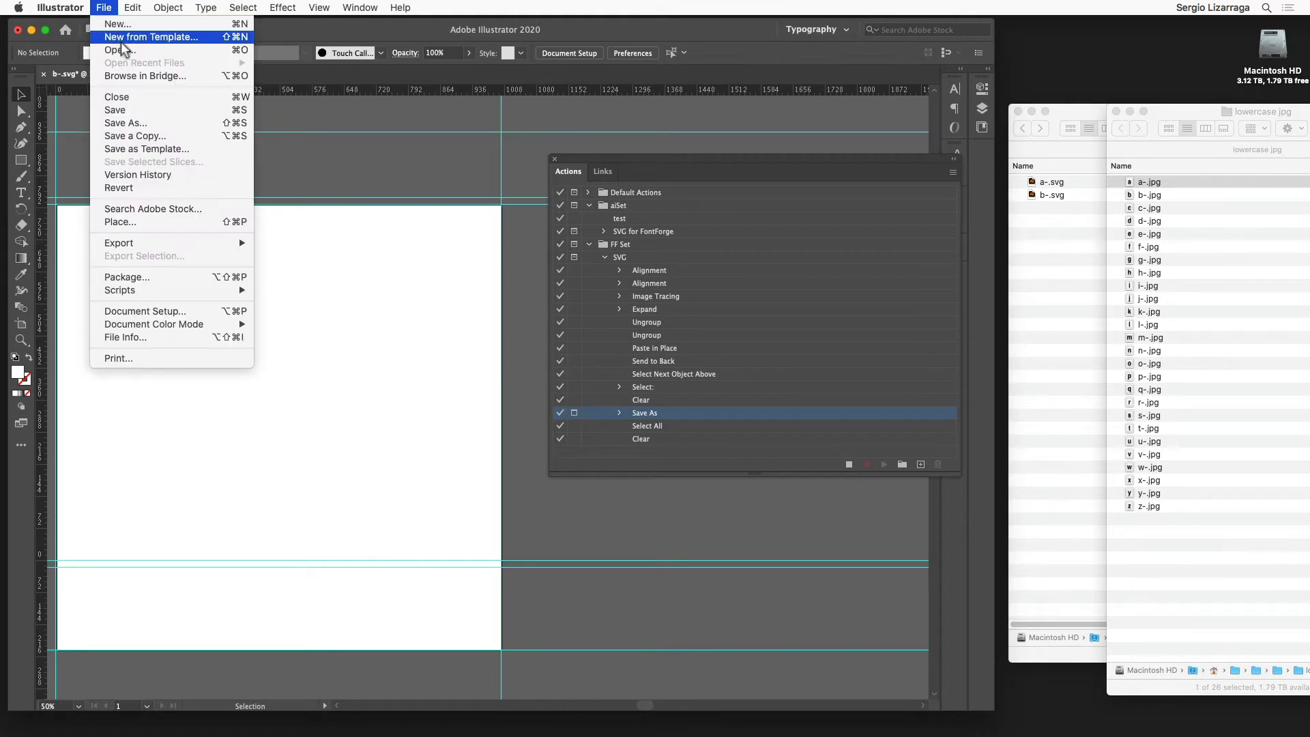
{"action": "left_click", "coordinate": [154, 126]}
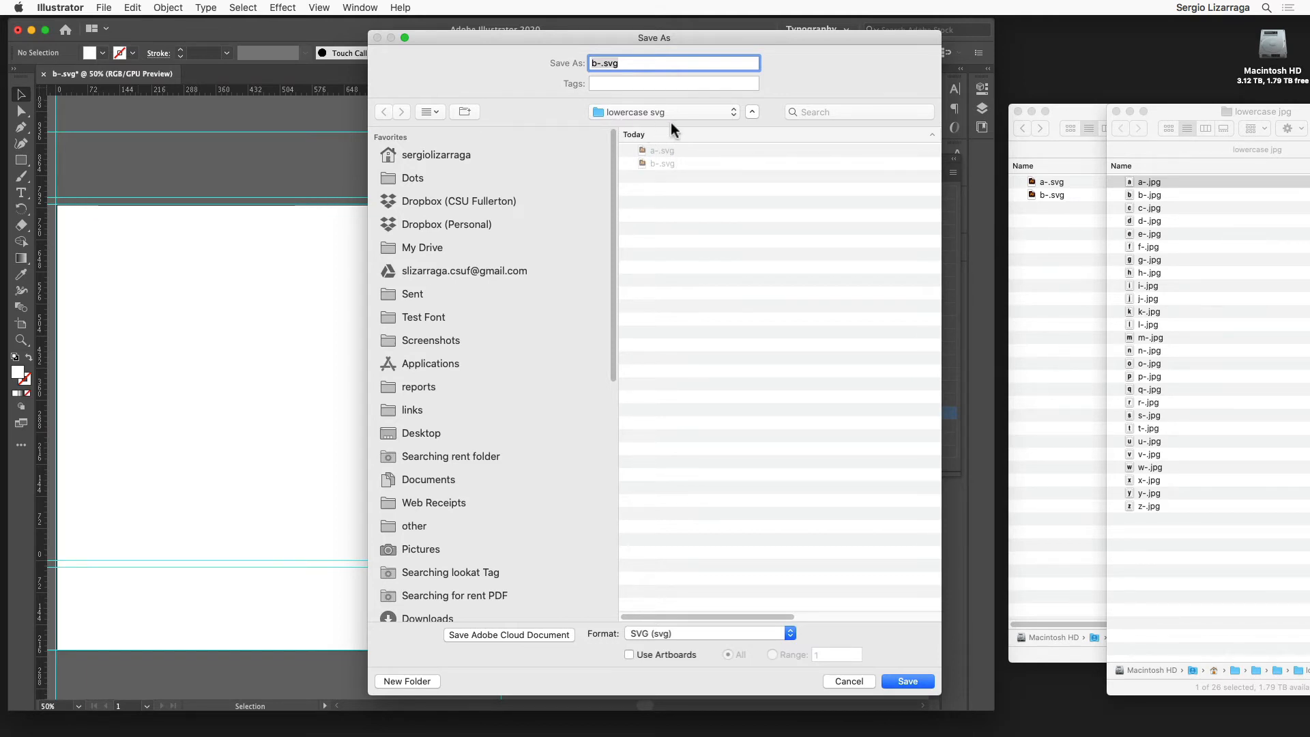
{"action": "left_click", "coordinate": [599, 64]}
{"action": "type", "text": "123"}
{"action": "left_click", "coordinate": [893, 679]}
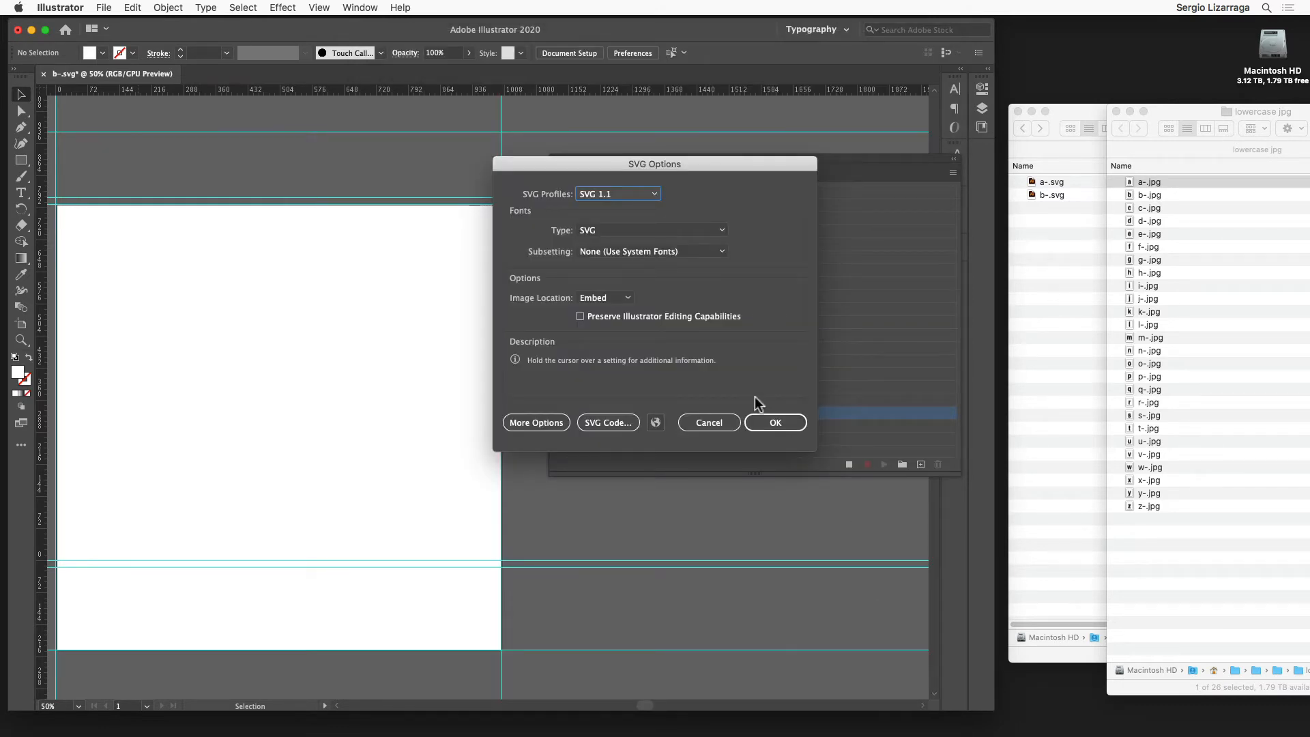
{"action": "left_click", "coordinate": [759, 419]}
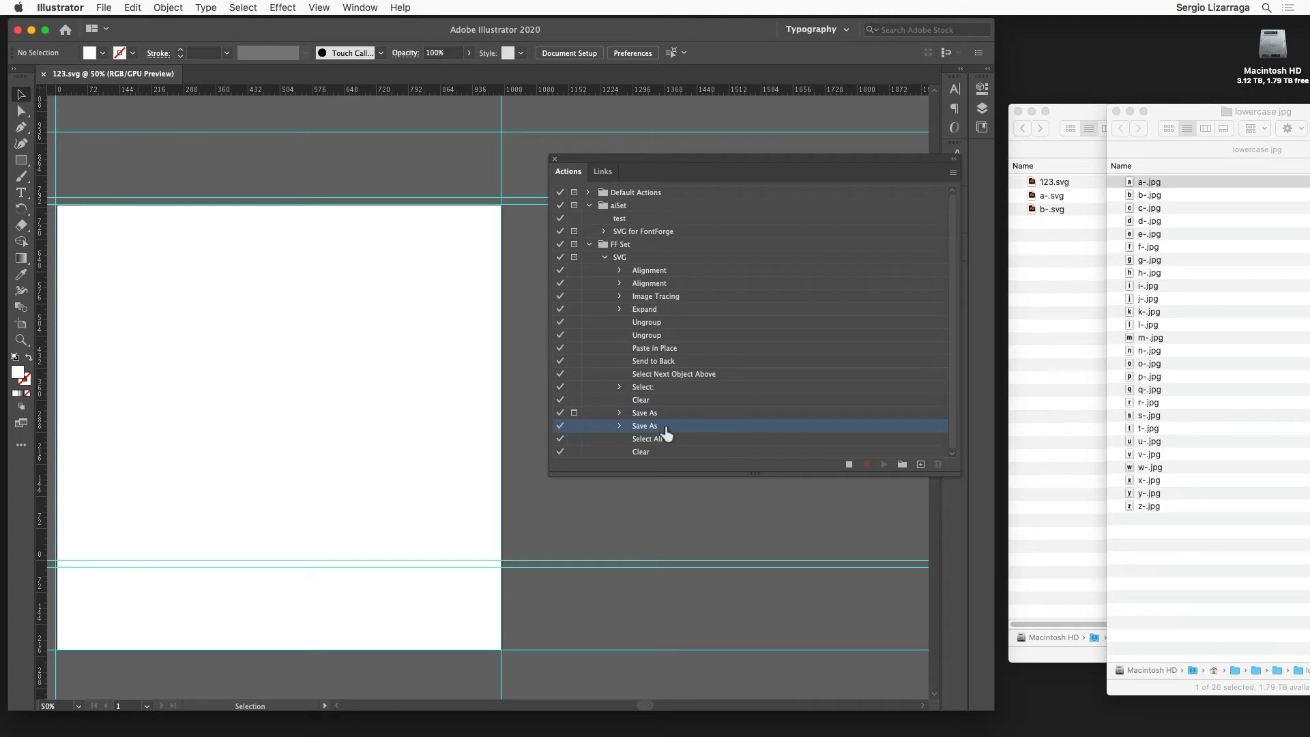
- Disable the old Save As command, turn on the dialog prompt for the new one, and stop recording
{"action": "left_click", "coordinate": [574, 413]}
{"action": "left_click", "coordinate": [574, 427]}
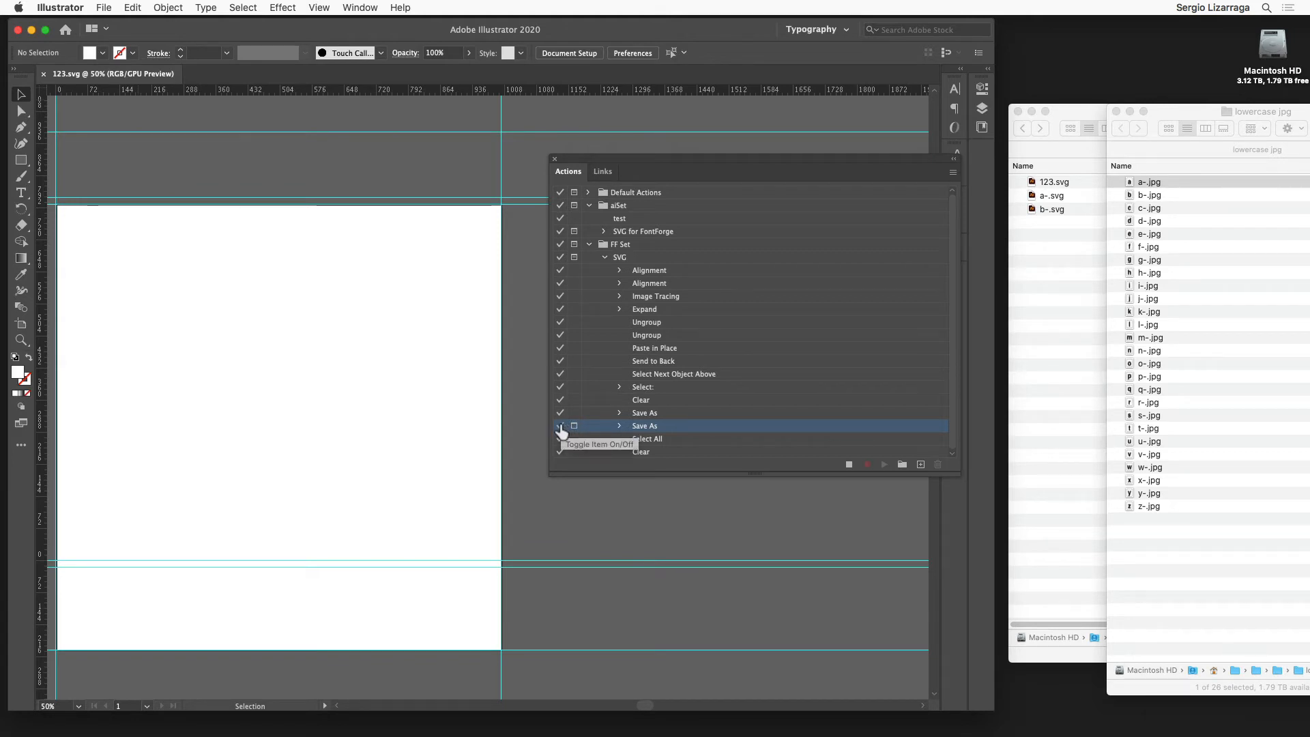
{"action": "left_click", "coordinate": [561, 427]}
{"action": "left_click", "coordinate": [621, 426]}
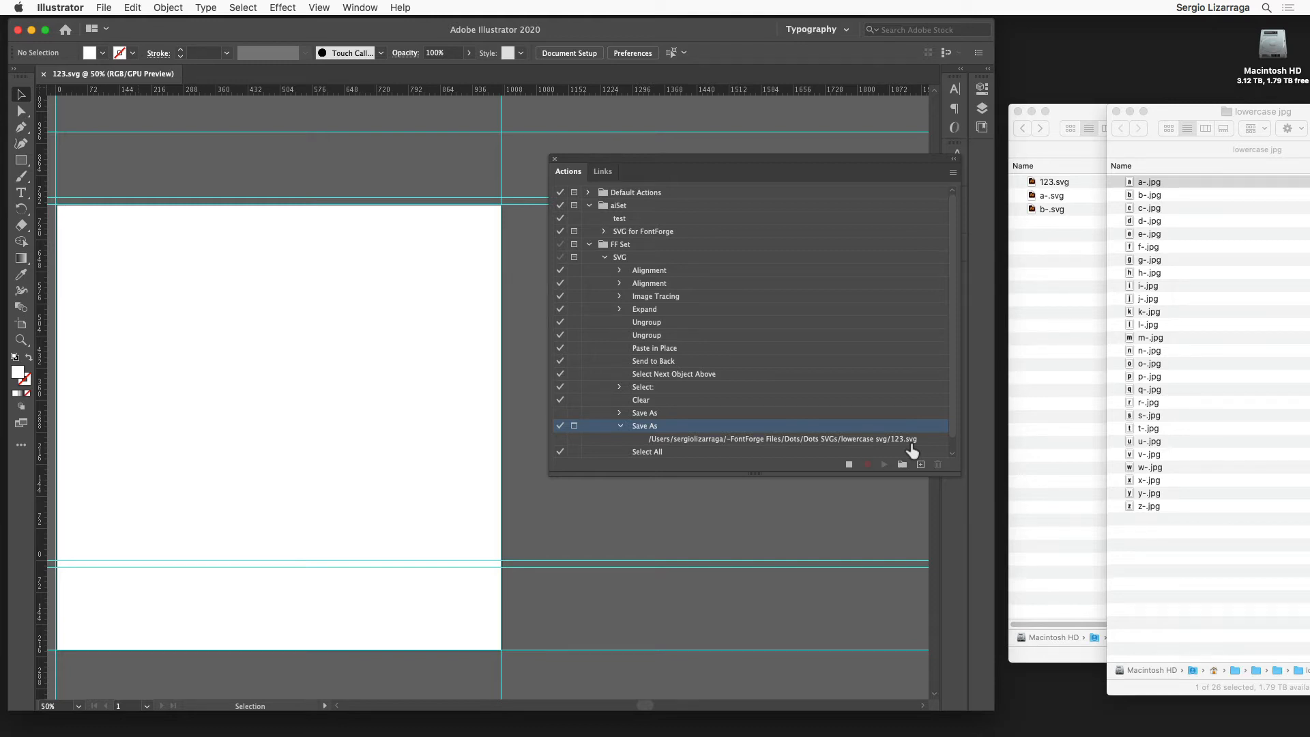
{"action": "left_click", "coordinate": [850, 464]}
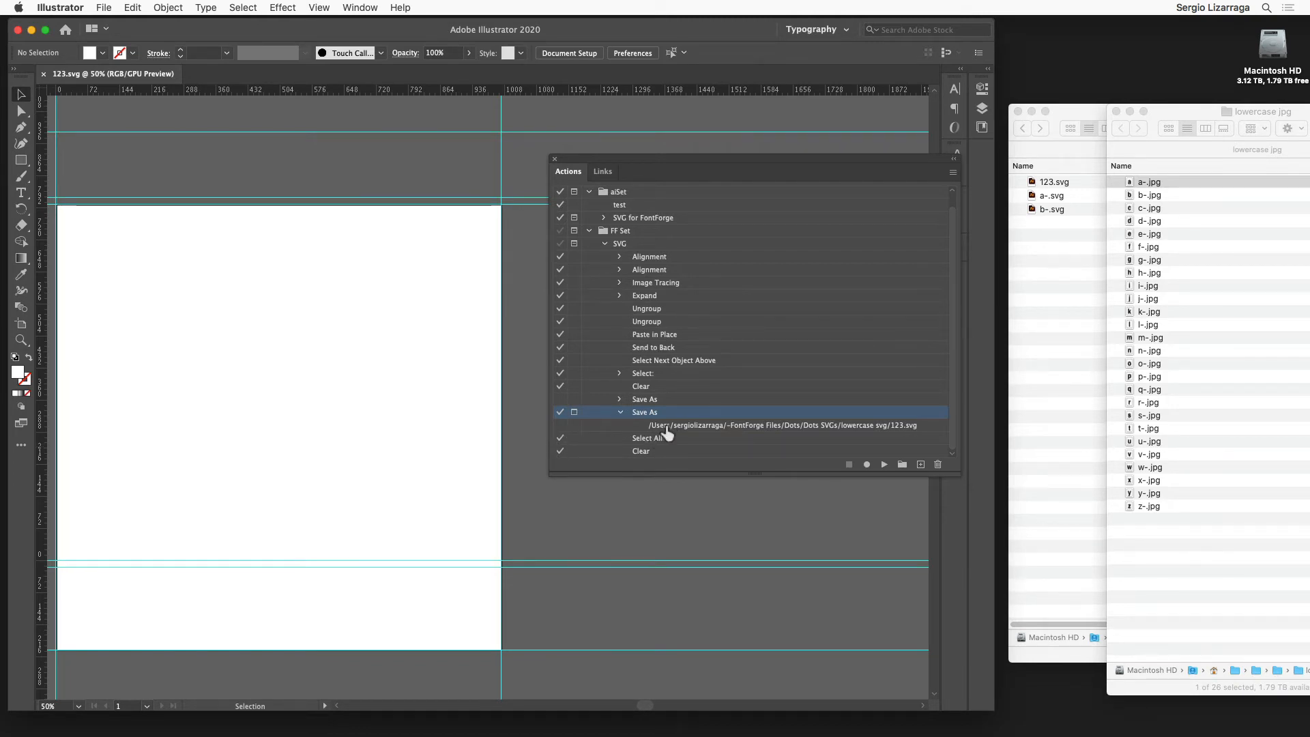
- Compare the stored file paths of the two Save As commands in the SVG action
{"action": "left_click", "coordinate": [620, 412]}
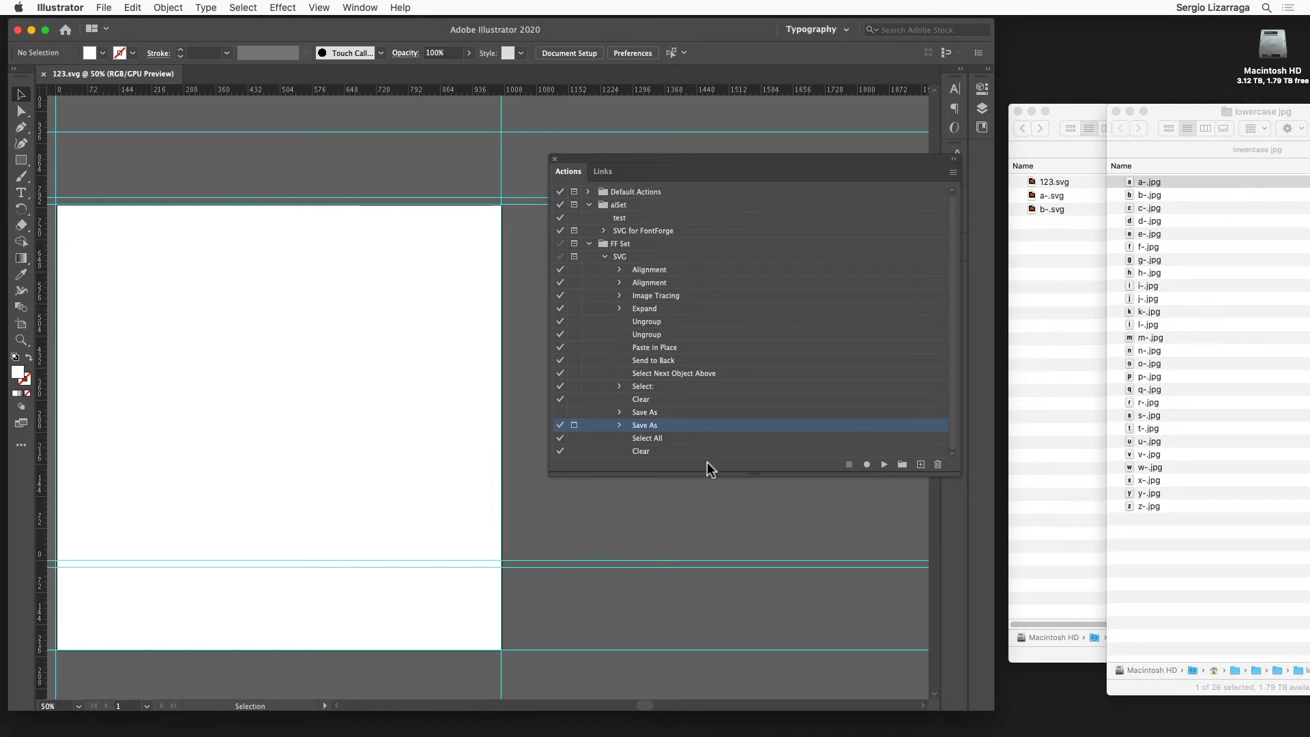
{"action": "left_click", "coordinate": [668, 414]}
{"action": "left_click", "coordinate": [619, 412]}
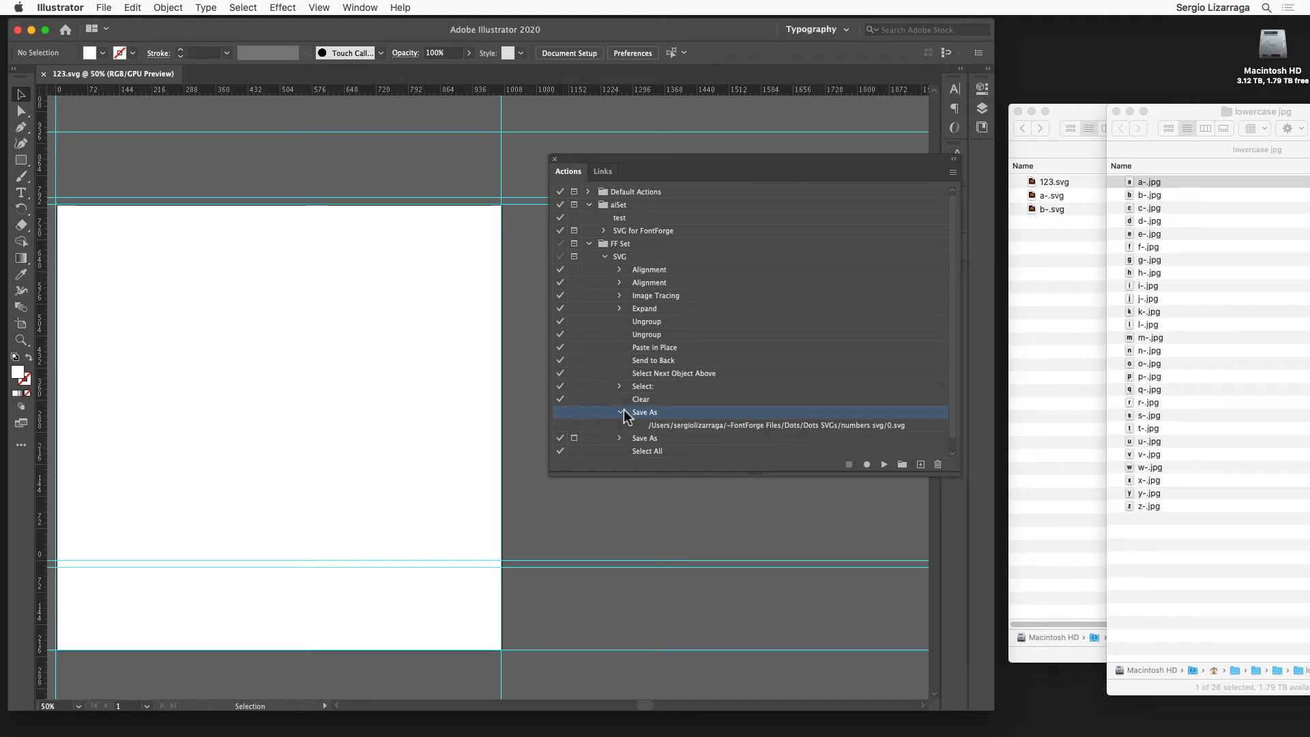
{"action": "left_click", "coordinate": [621, 411]}
{"action": "left_click", "coordinate": [621, 424]}
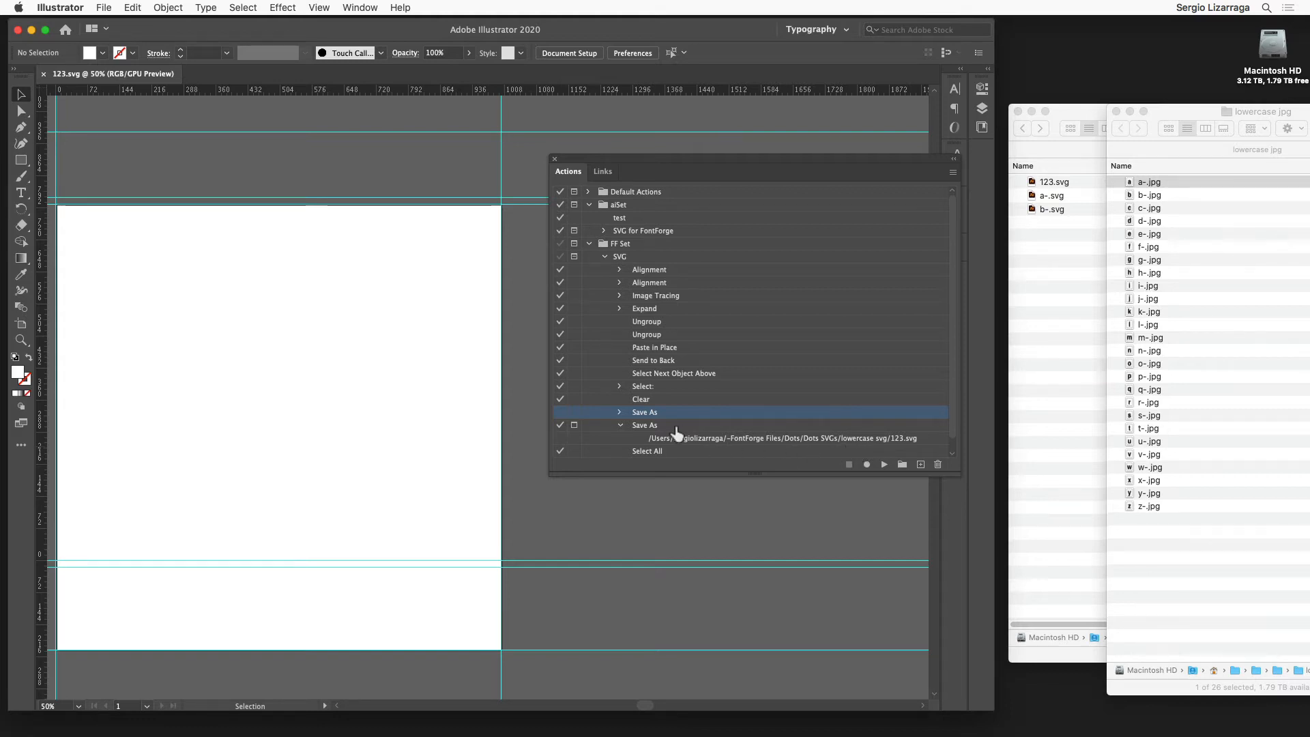
{"action": "left_click", "coordinate": [619, 426]}
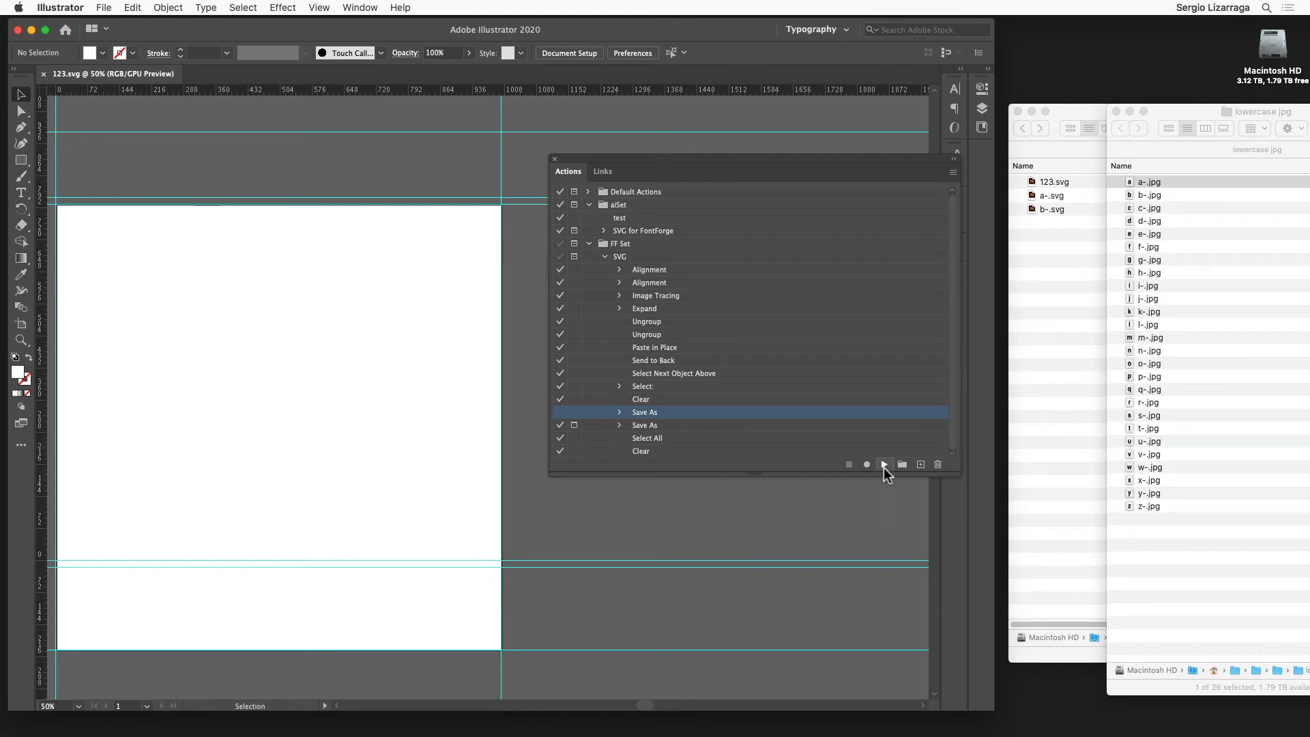
- Switch to Finder and delete 123.svg from the lowercase svg folder
{"action": "left_click", "coordinate": [1054, 226]}
{"action": "left_click", "coordinate": [1059, 181]}
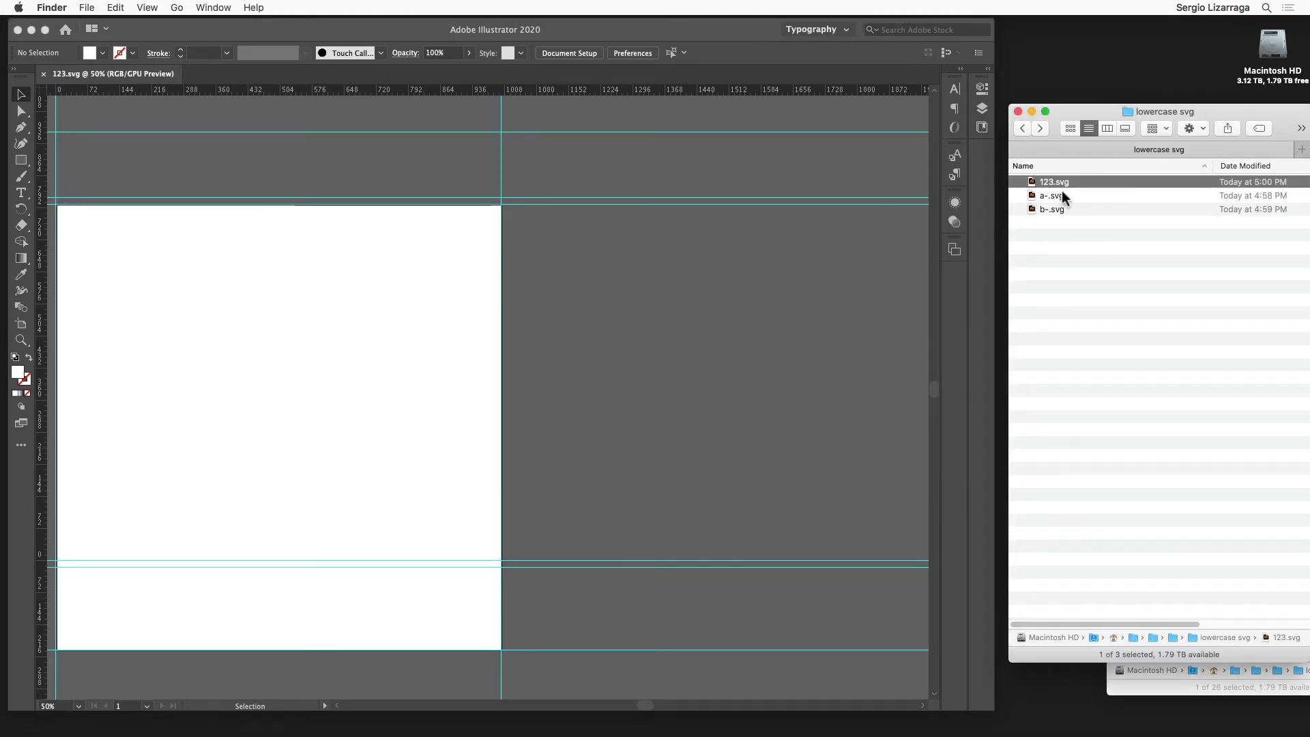
{"action": "key", "text": "super+BackSpace"}
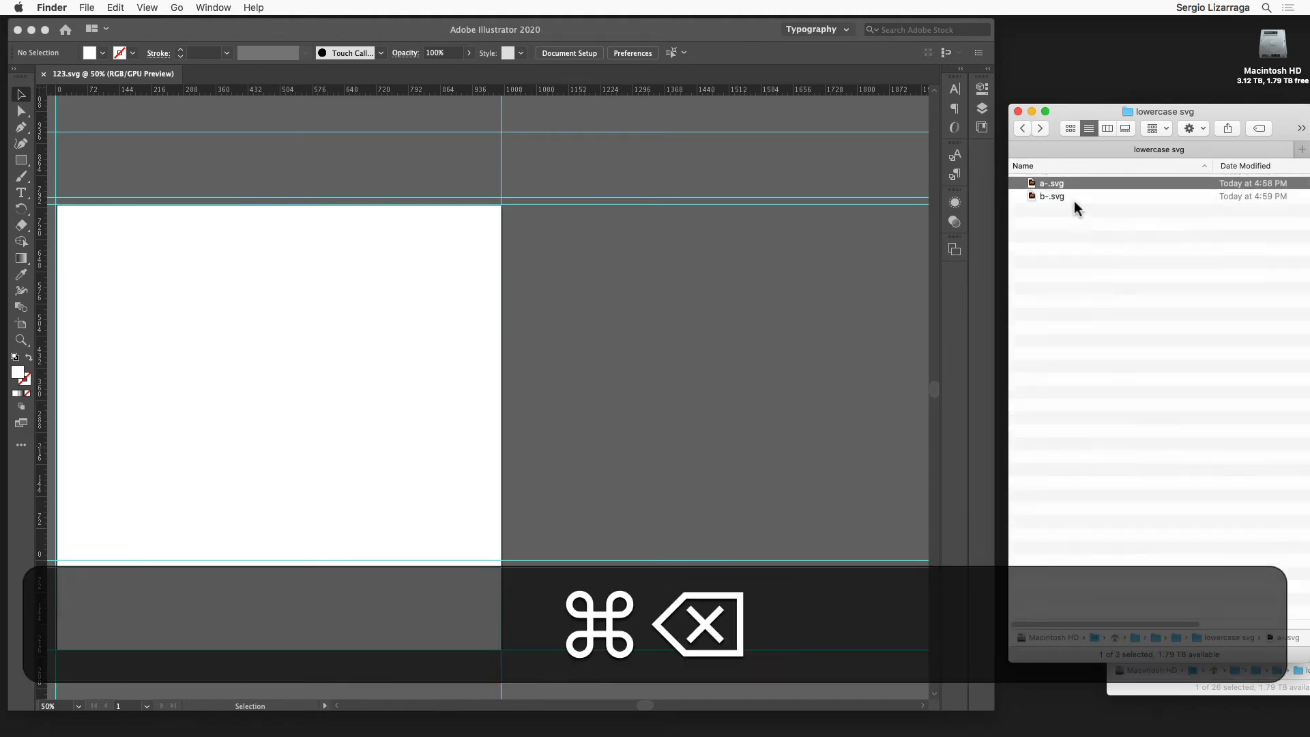
- Place c-.jpg from the lowercase jpg folder in the Illustrator document and run the SVG action on it
{"action": "left_click", "coordinate": [1145, 687]}
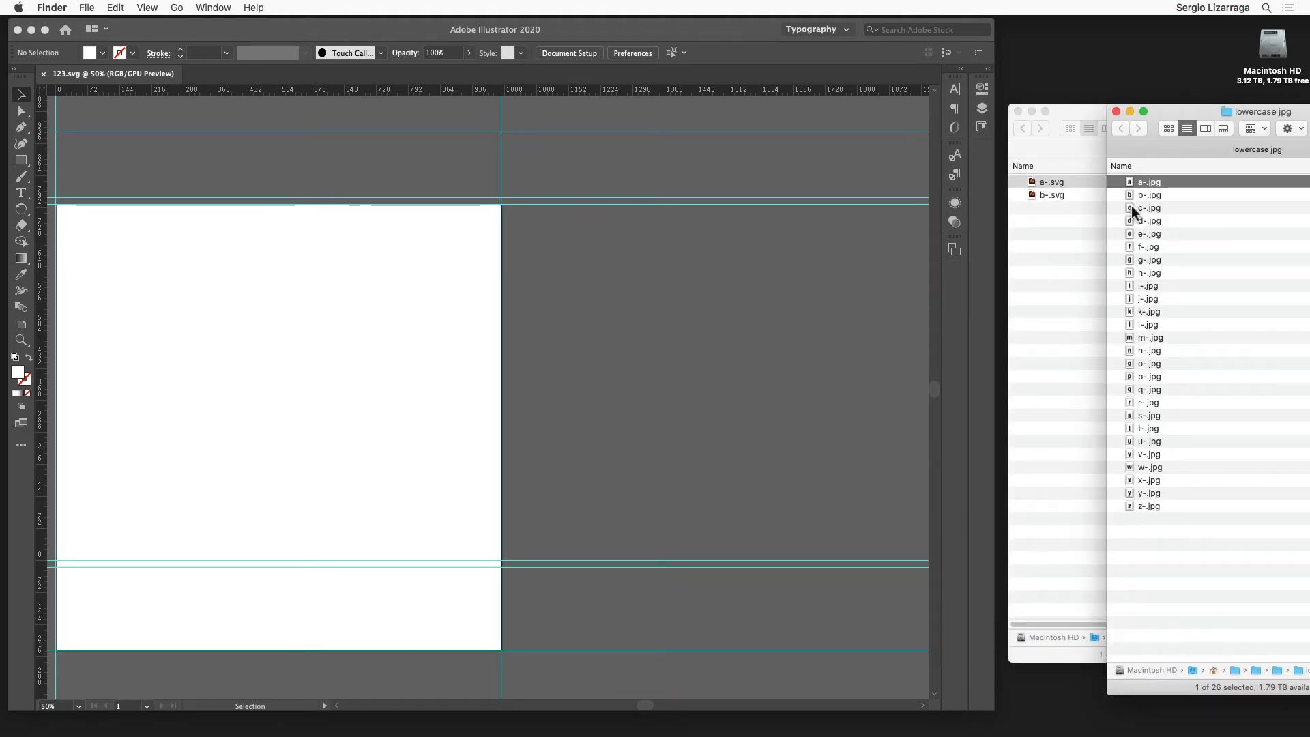
{"action": "left_click_drag", "start_coordinate": [1132, 208], "coordinate": [575, 304]}
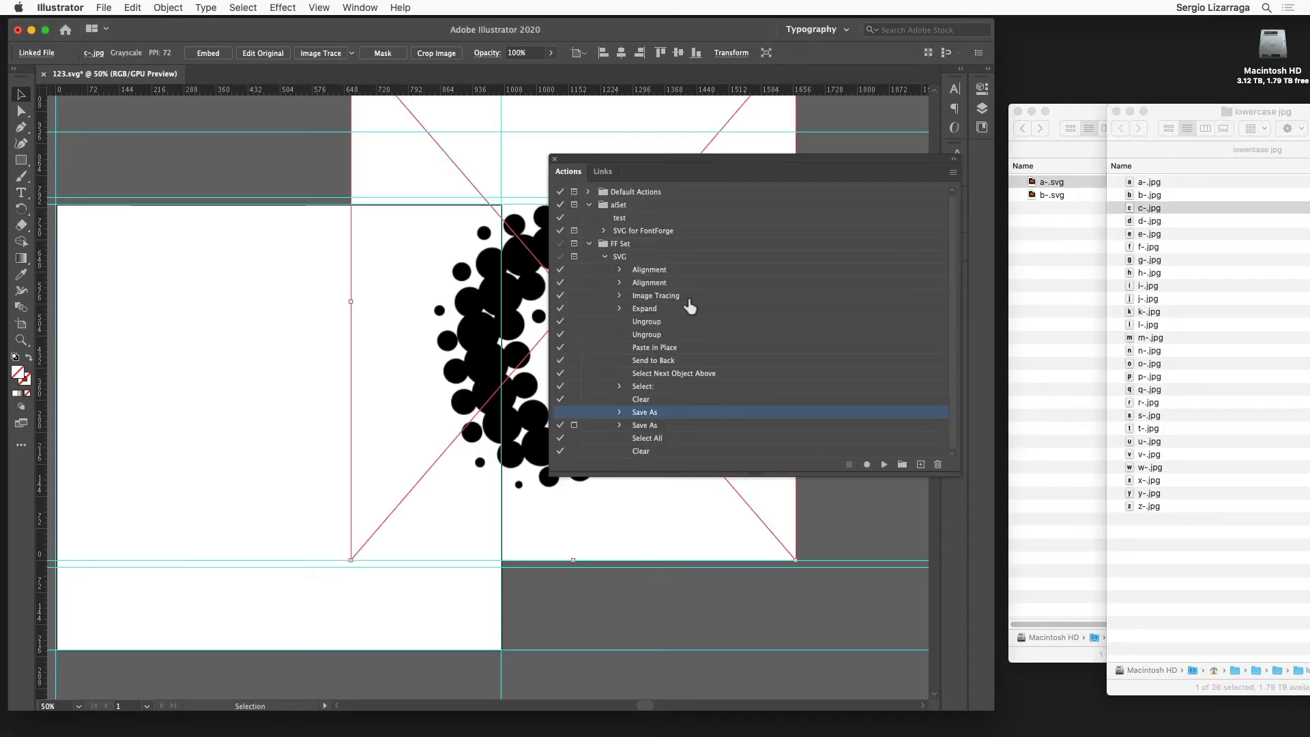
{"action": "left_click", "coordinate": [652, 256]}
{"action": "left_click", "coordinate": [883, 464]}
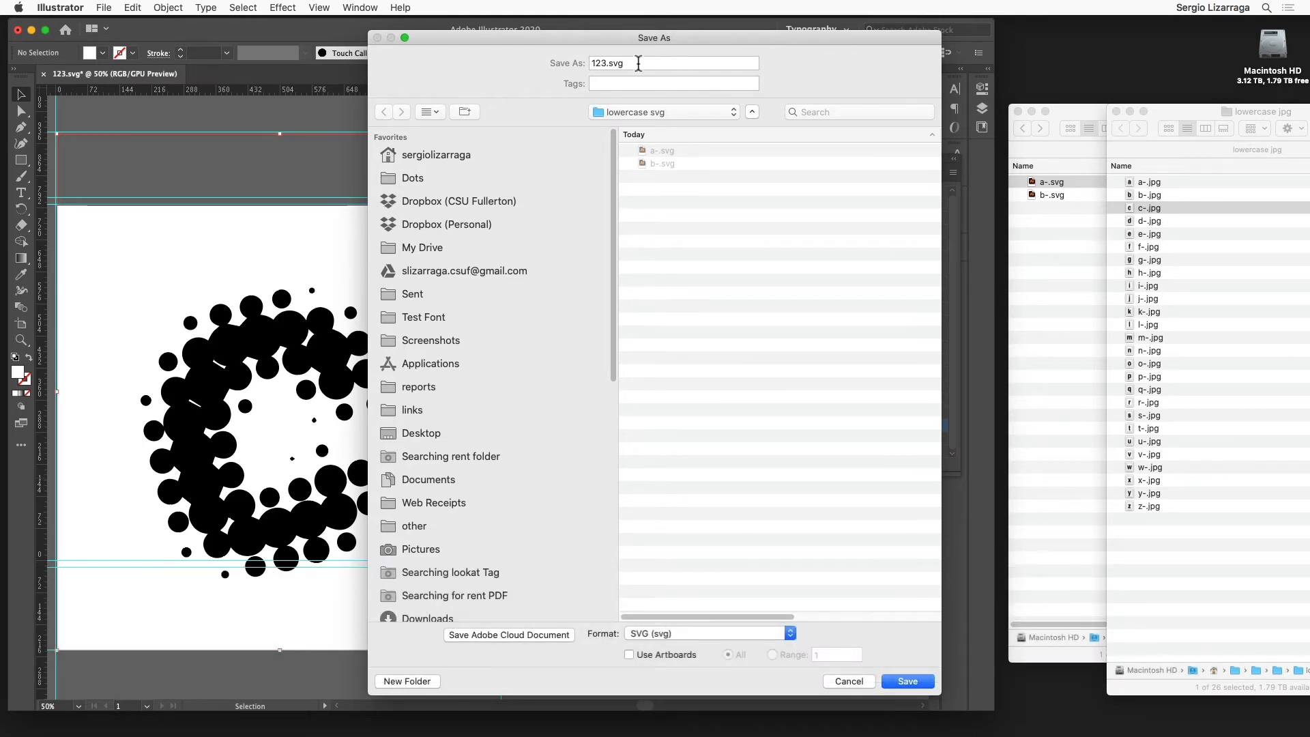
- Save the traced letter as c-.svg in the lowercase svg folder, accepting the SVG 1.1 options
{"action": "left_click", "coordinate": [546, 62]}
{"action": "type", "text": "c-"}
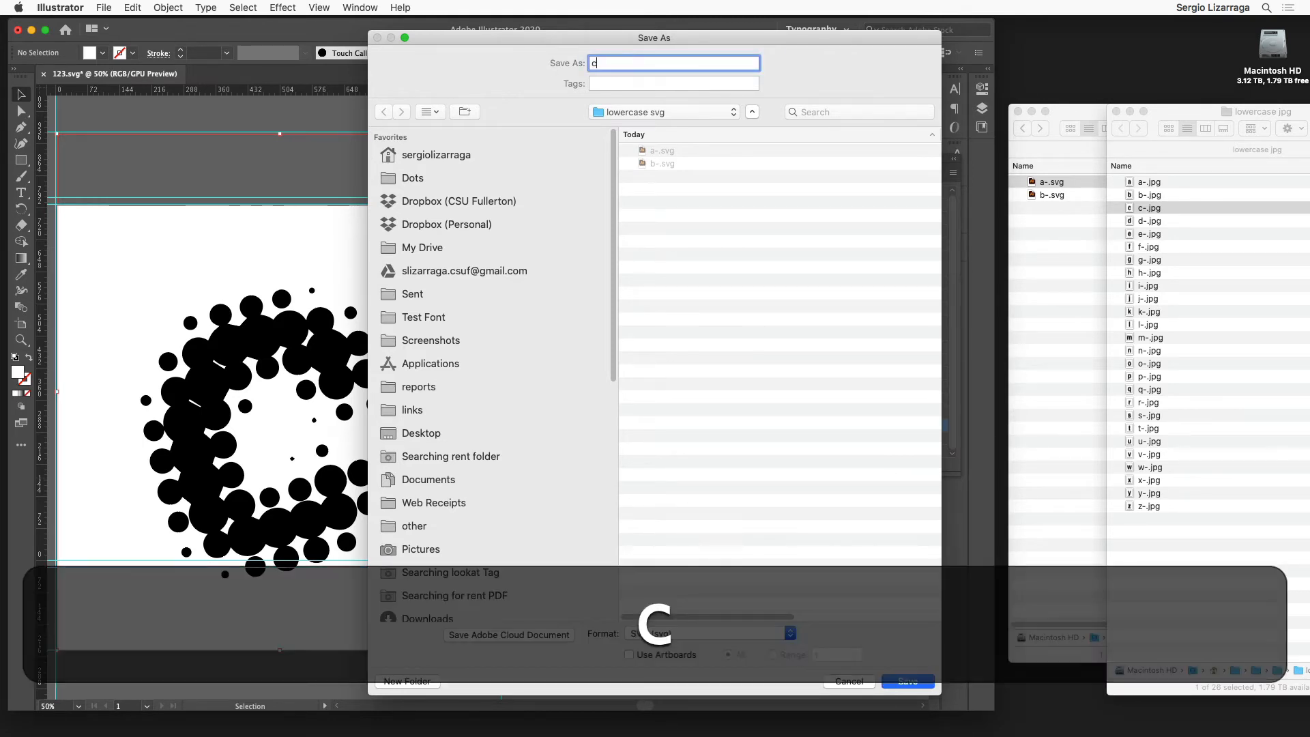
{"action": "left_click", "coordinate": [908, 681]}
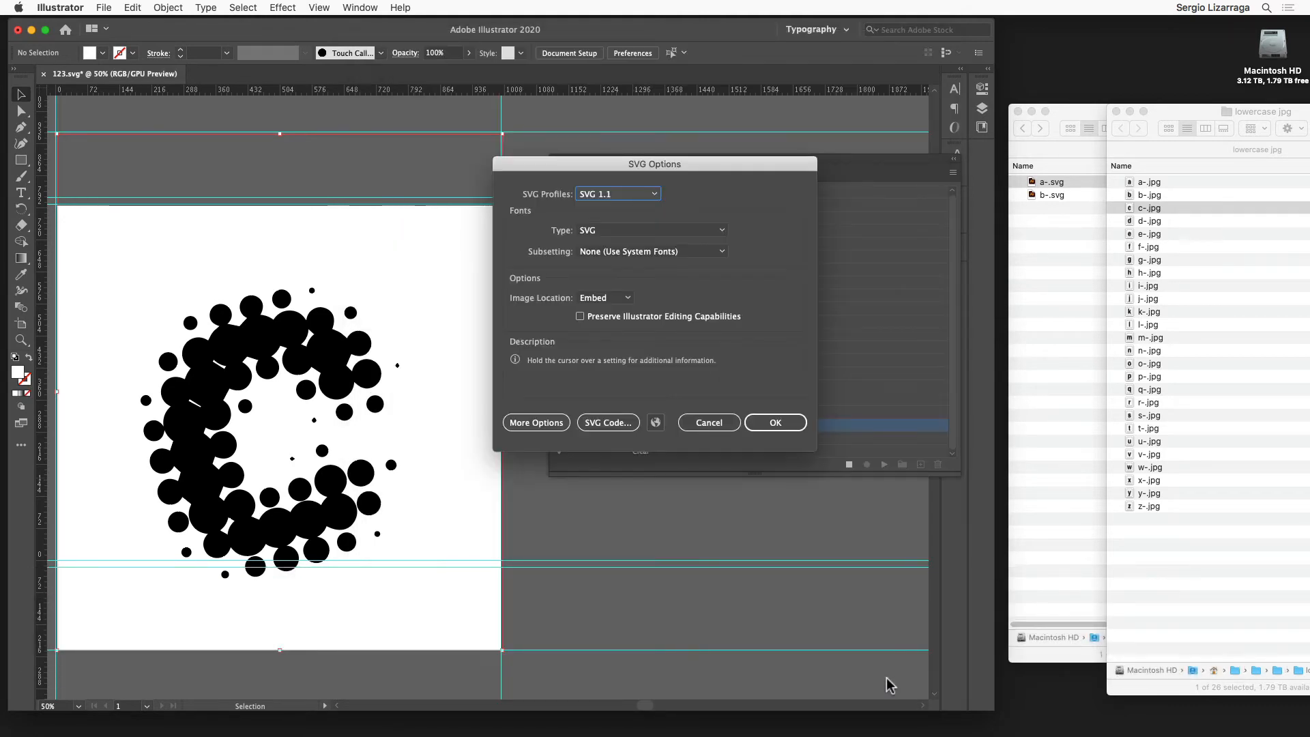
{"action": "key", "text": "Return"}
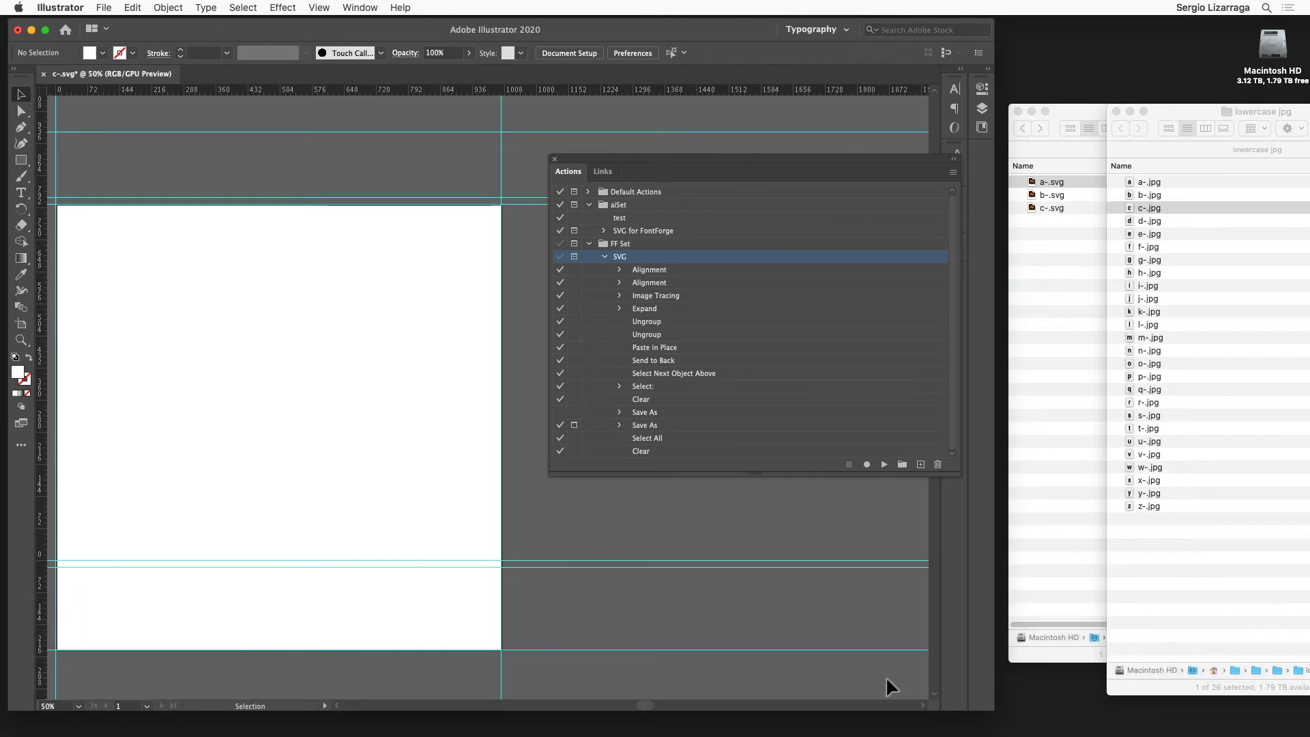
- Preview c-.svg from the lowercase svg folder in Finder to check the saved letter
{"action": "left_click", "coordinate": [1033, 203]}
{"action": "key", "text": "space"}
{"action": "key", "text": "space"}
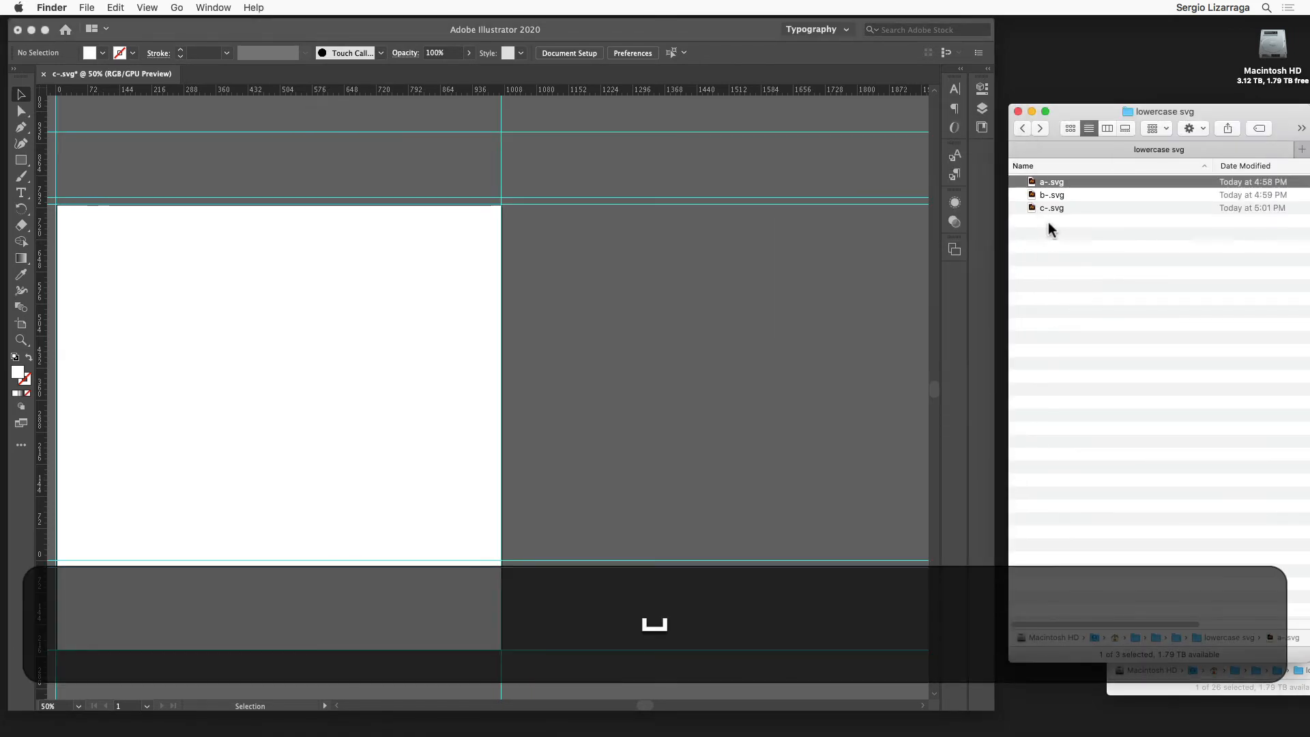
{"action": "left_click", "coordinate": [1031, 209]}
{"action": "key", "text": "space"}
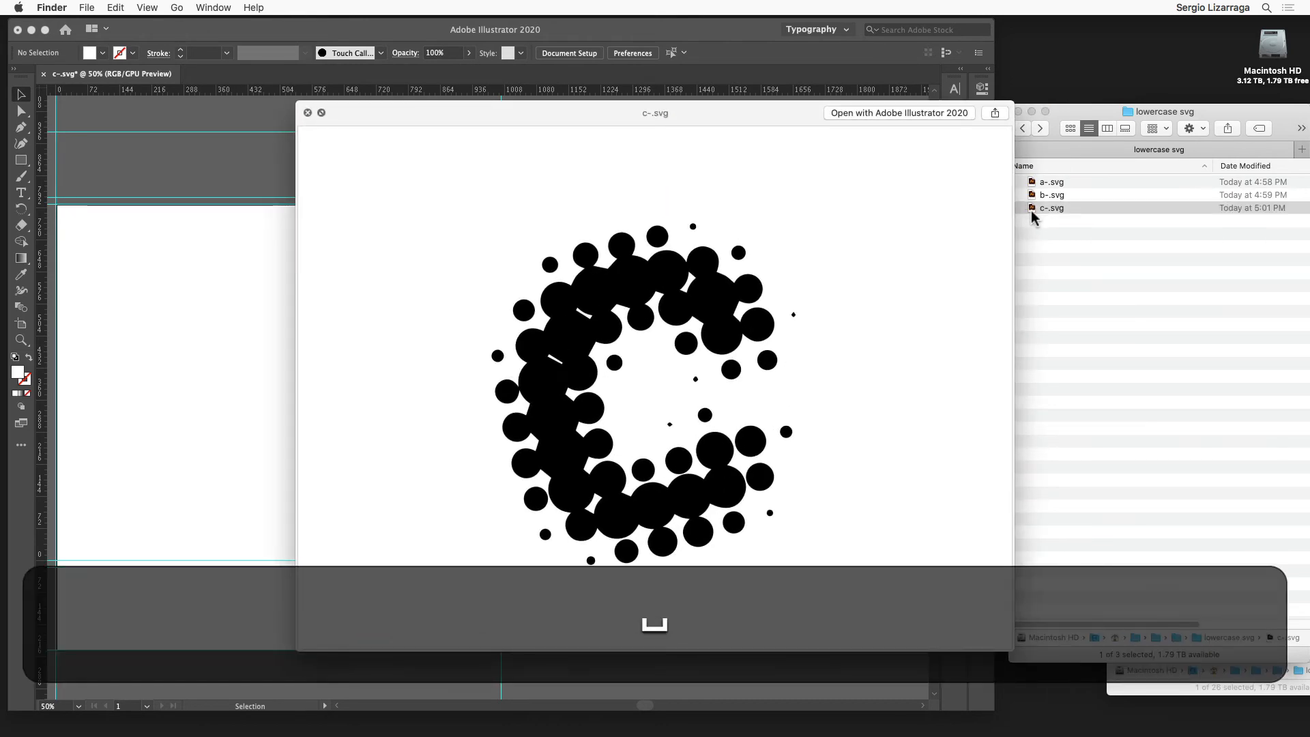
{"action": "key", "text": "space"}
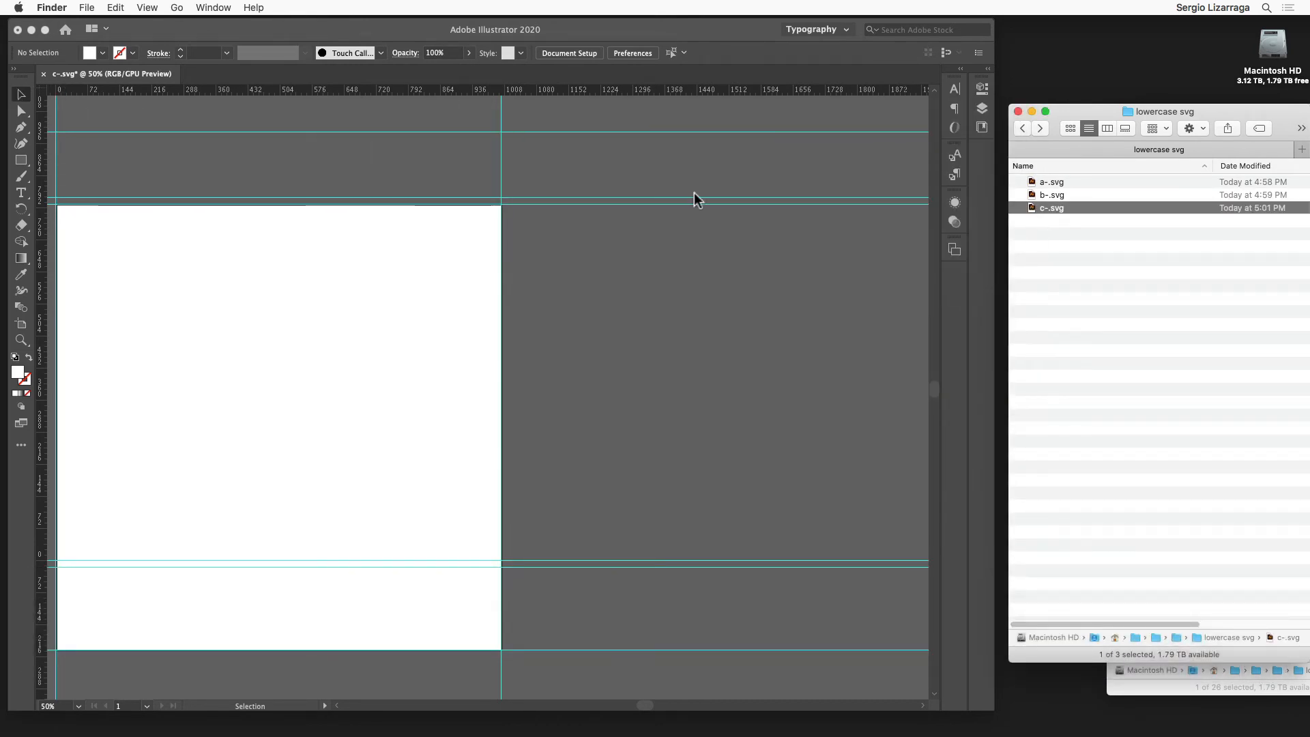
- Open a-.svg in Illustrator, select all its artwork to inspect the traced shapes, and close the file
{"action": "left_click", "coordinate": [1034, 182]}
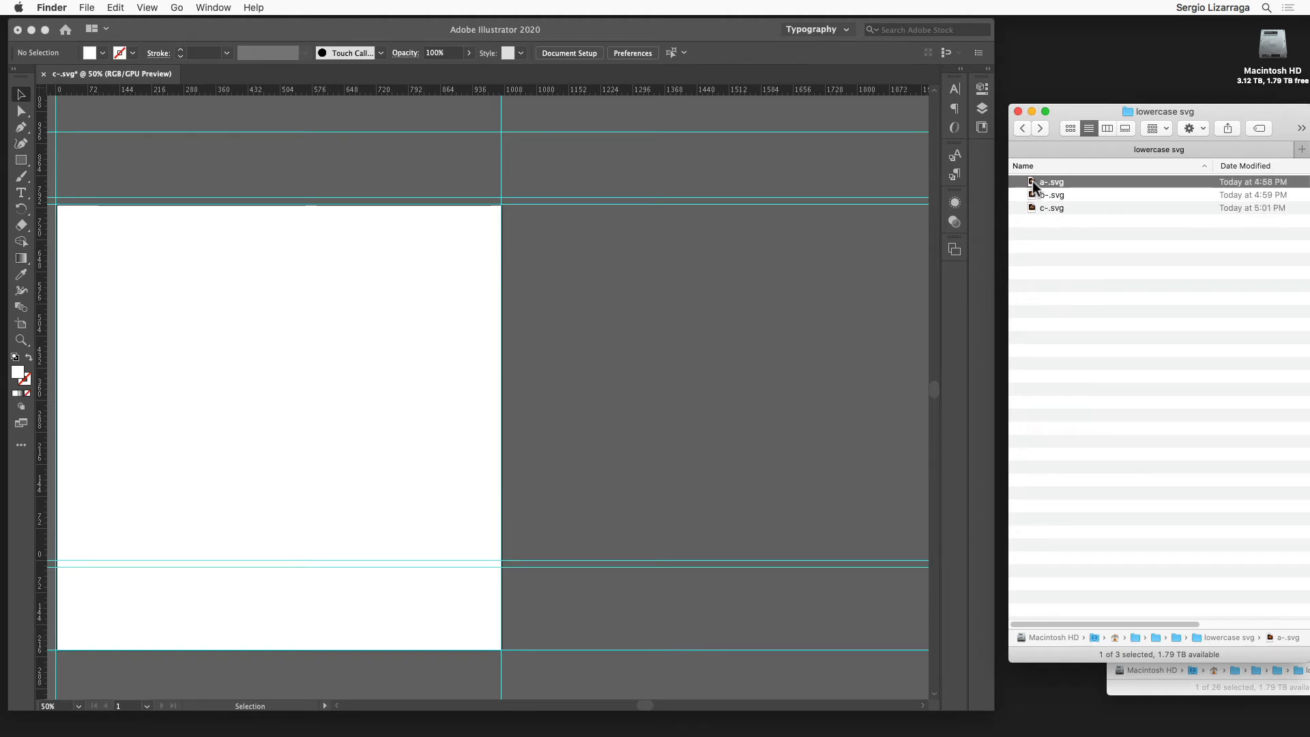
{"action": "double_click", "coordinate": [1030, 181]}
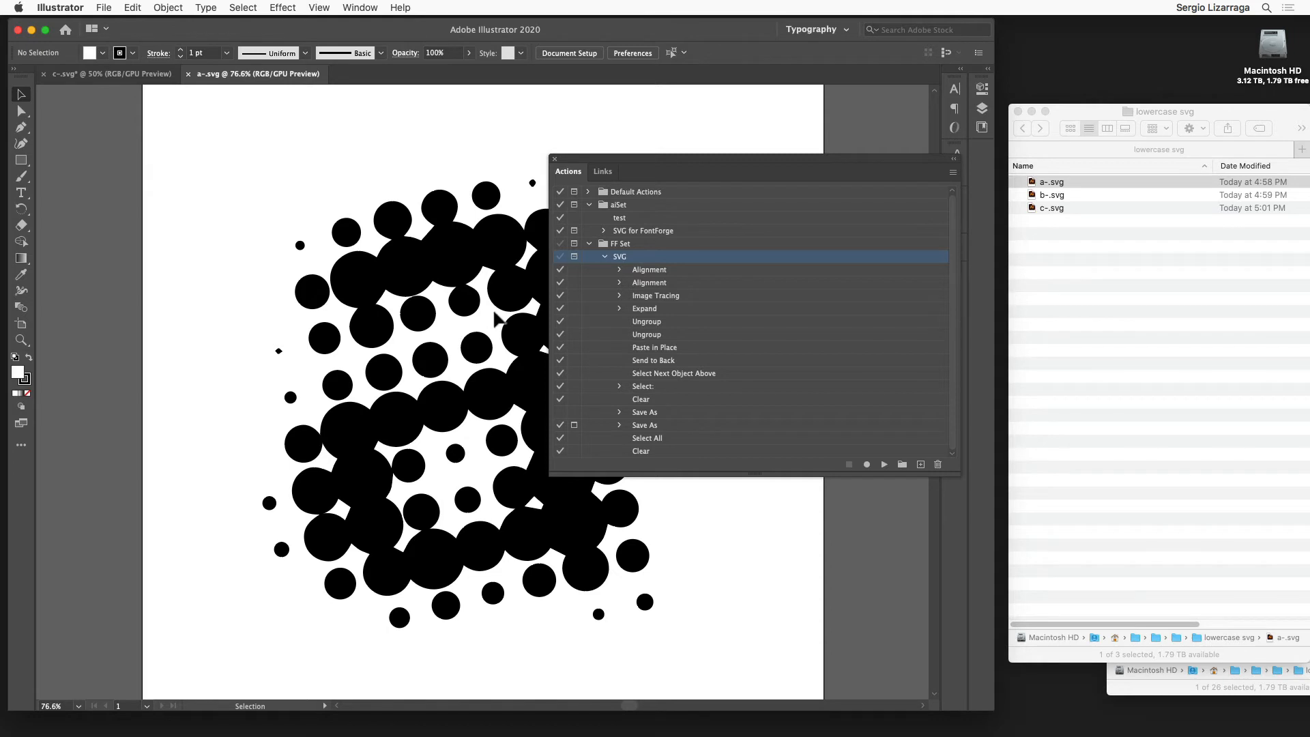
{"action": "scroll", "coordinate": [491, 320], "scroll_direction": "down", "scroll_amount": 5}
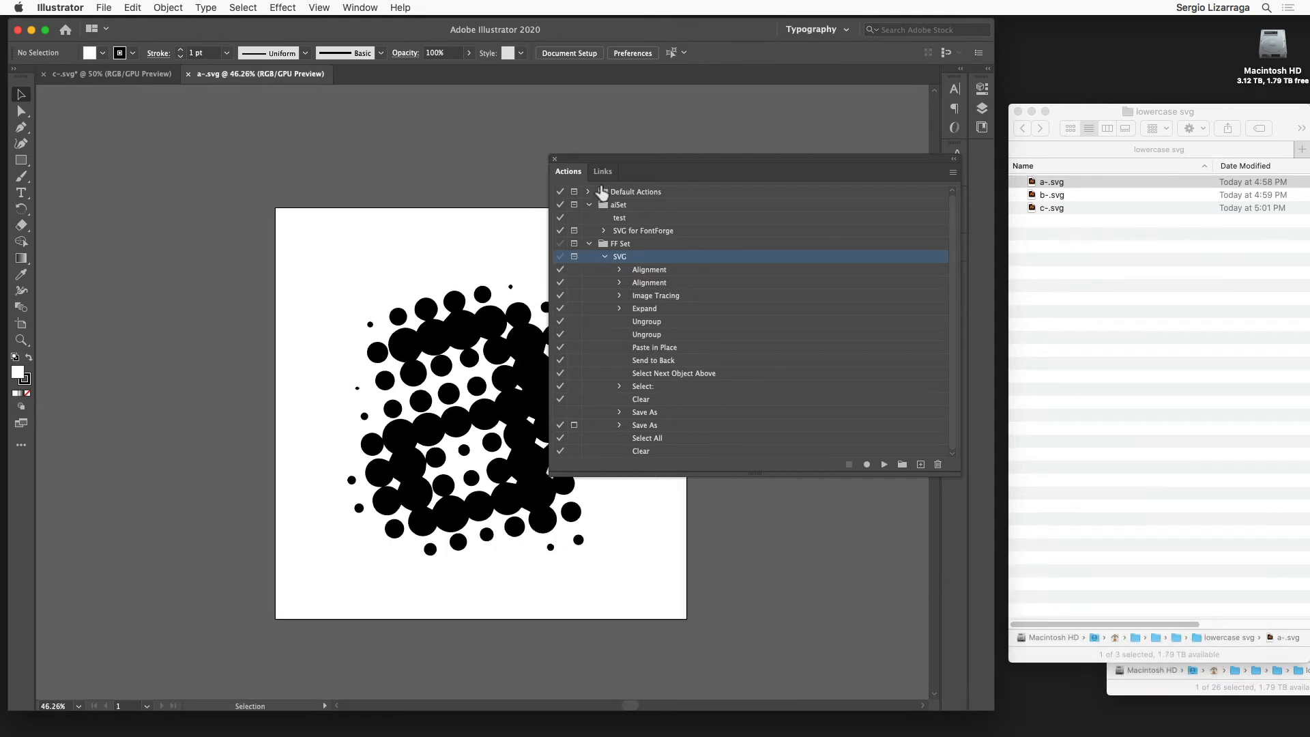
{"action": "left_click", "coordinate": [593, 169]}
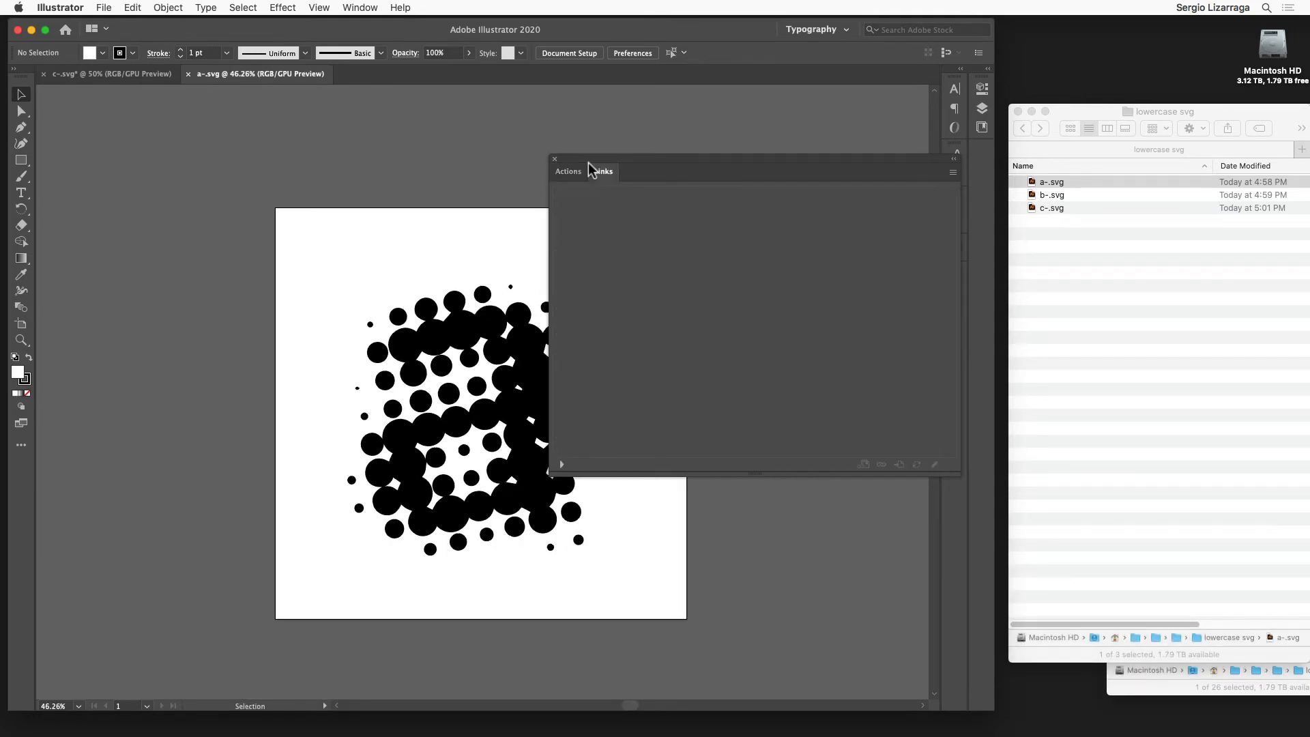
{"action": "left_click", "coordinate": [555, 160]}
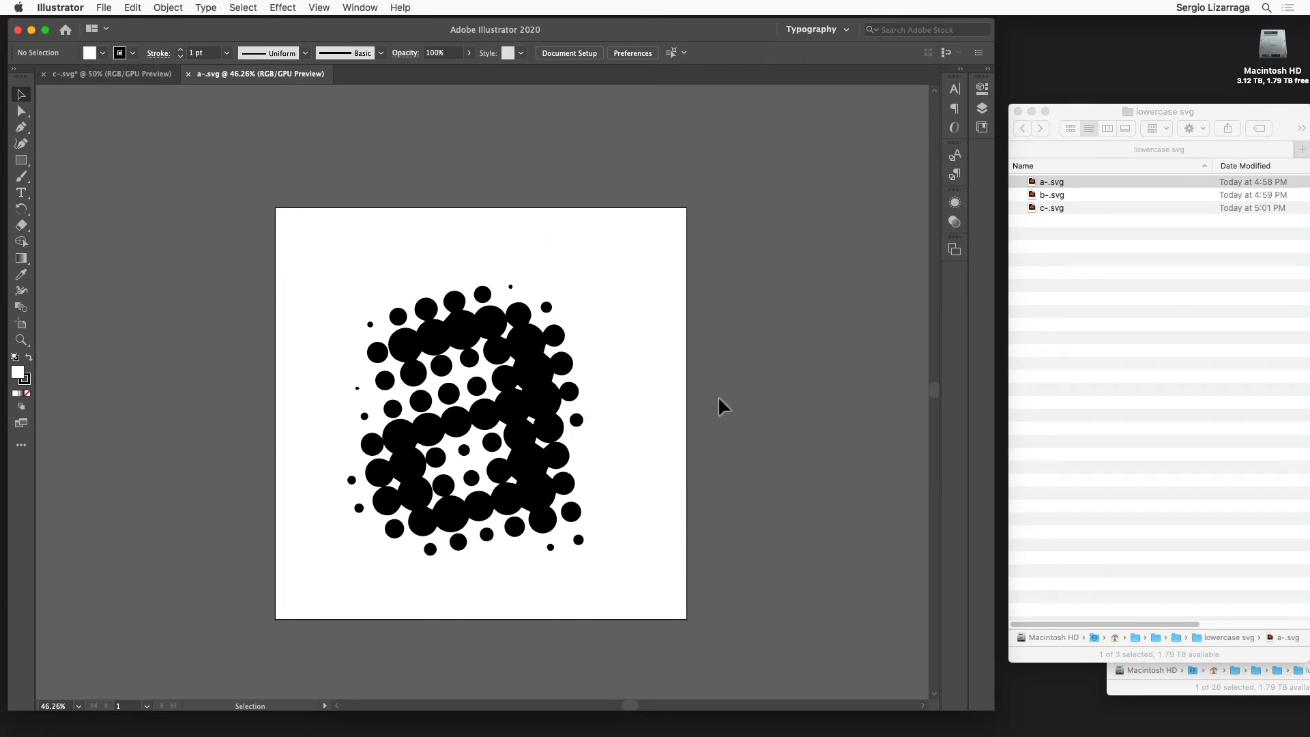
{"action": "key", "text": "super+a"}
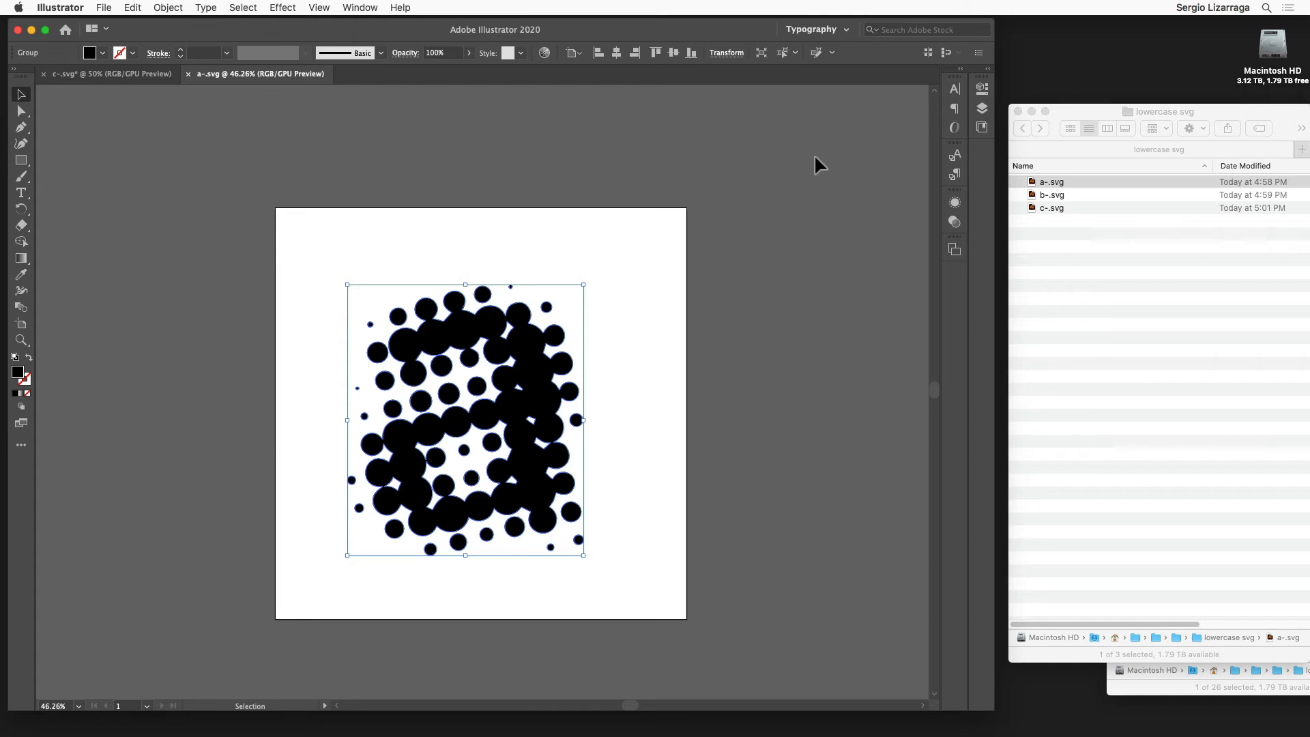
{"action": "left_click", "coordinate": [188, 73]}
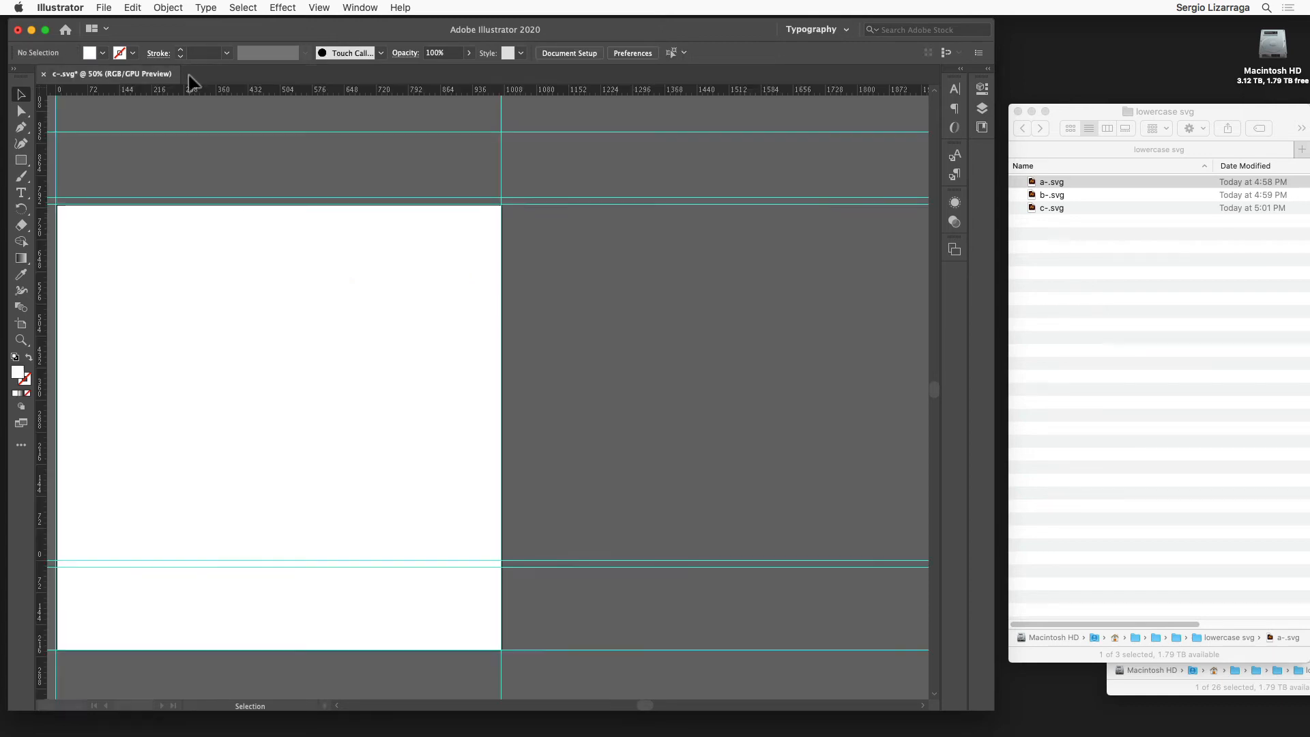
- Show the list of recorded actions again alongside the c-.svg document
{"action": "scroll", "coordinate": [215, 198], "scroll_direction": "left", "scroll_amount": 3}
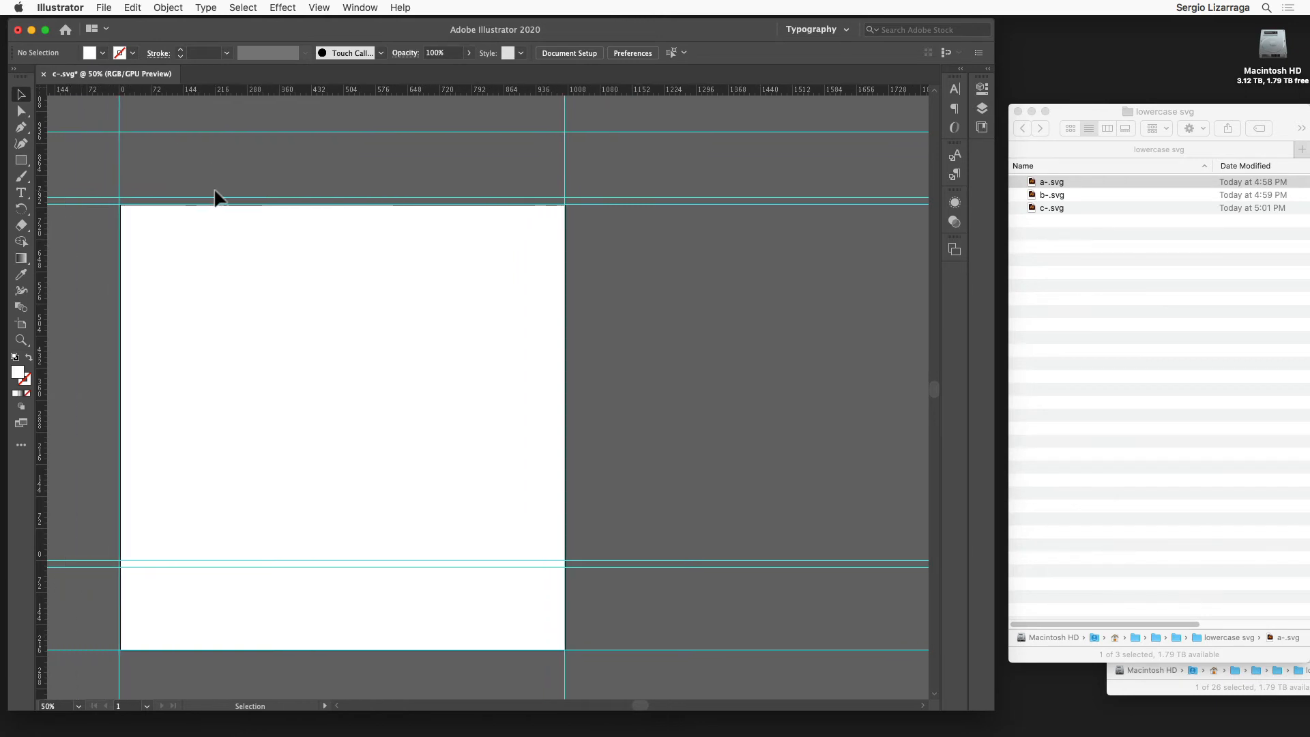
{"action": "left_click", "coordinate": [372, 8]}
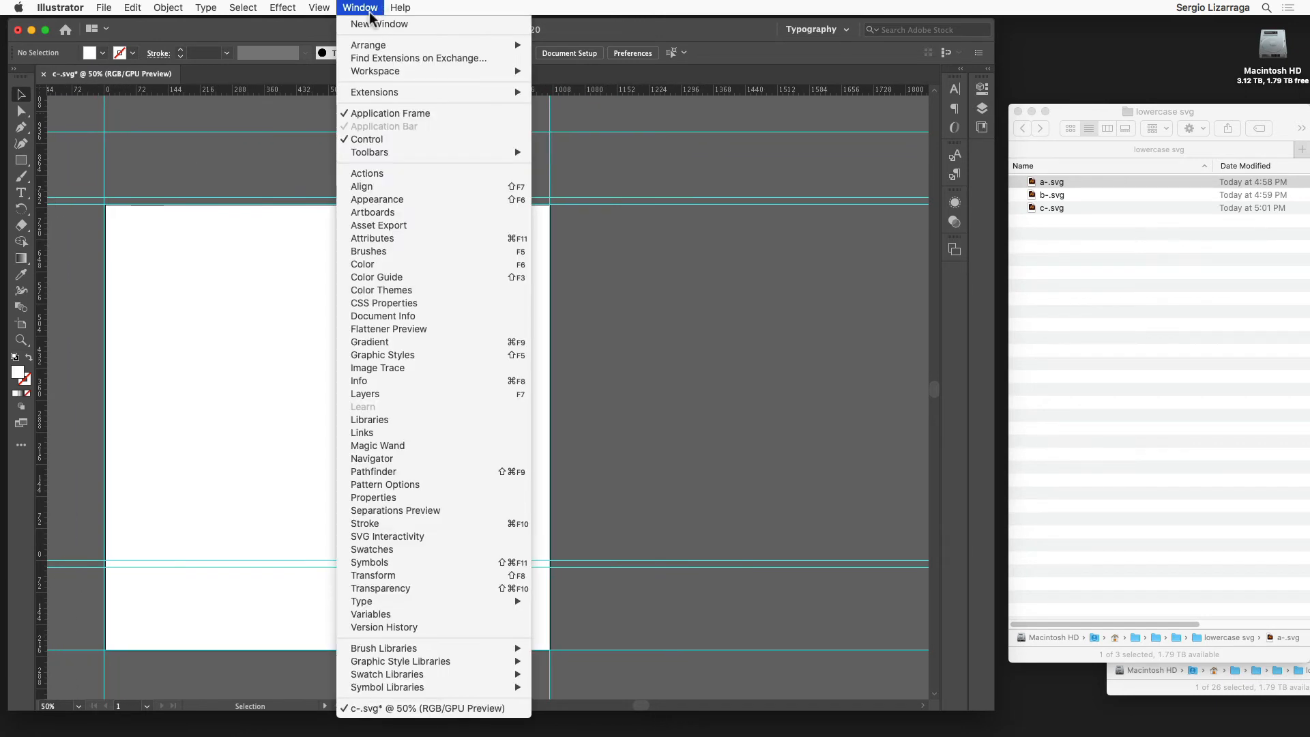
{"action": "left_click", "coordinate": [366, 174]}
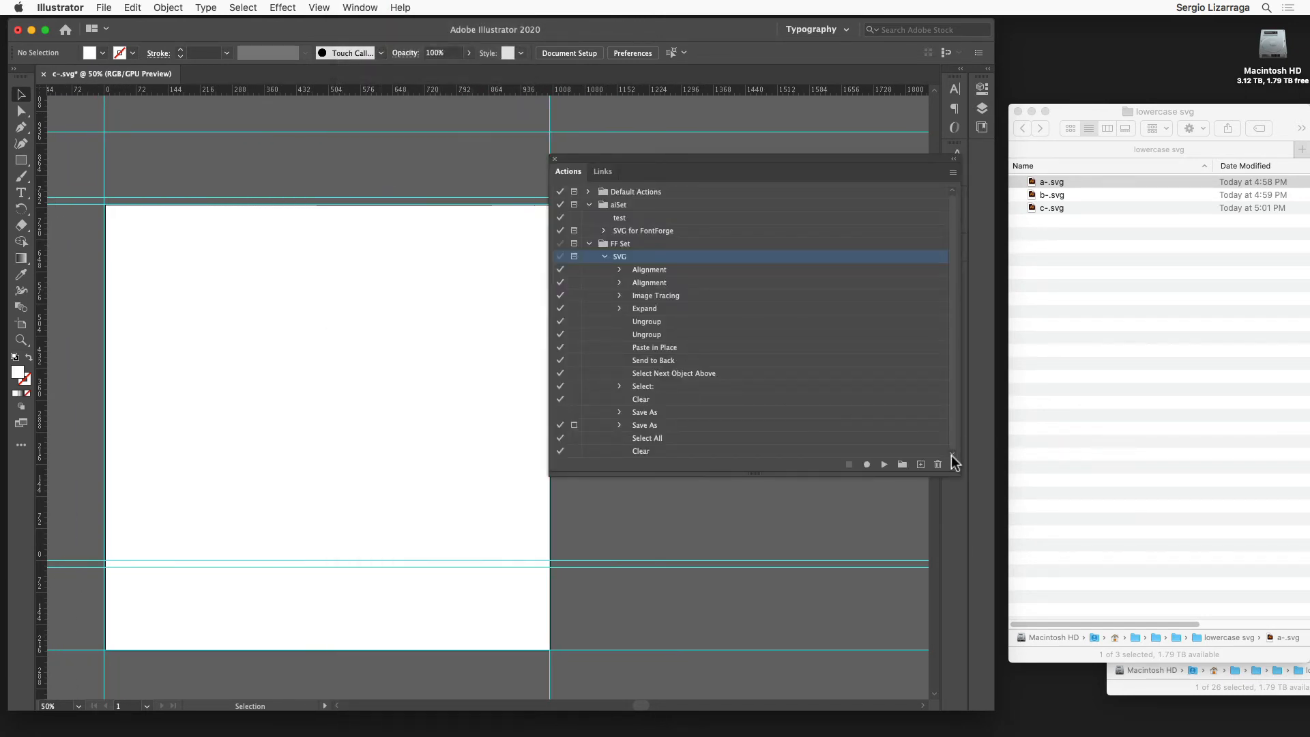
- Resize the Actions panel to fit the whole SVG action and move it clear of the artboard
{"action": "left_click_drag", "start_coordinate": [954, 463], "coordinate": [762, 532]}
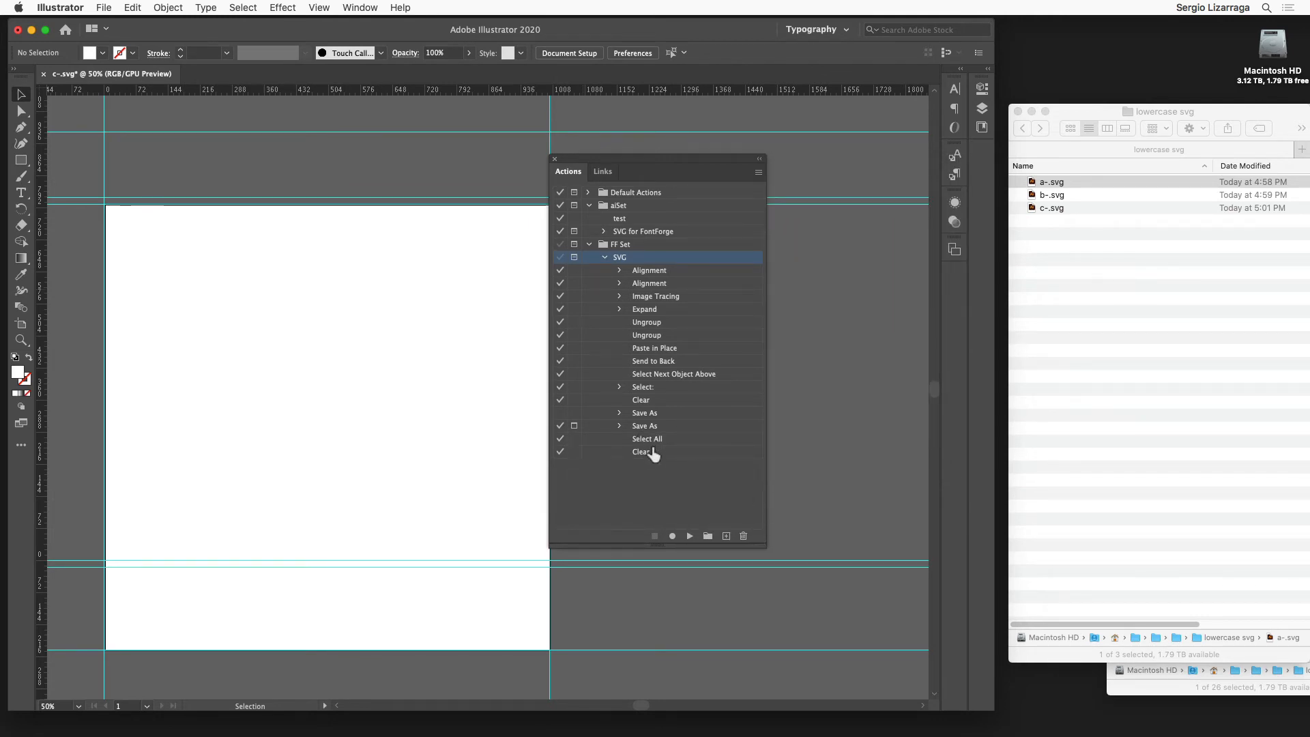
{"action": "left_click_drag", "start_coordinate": [650, 161], "coordinate": [811, 205]}
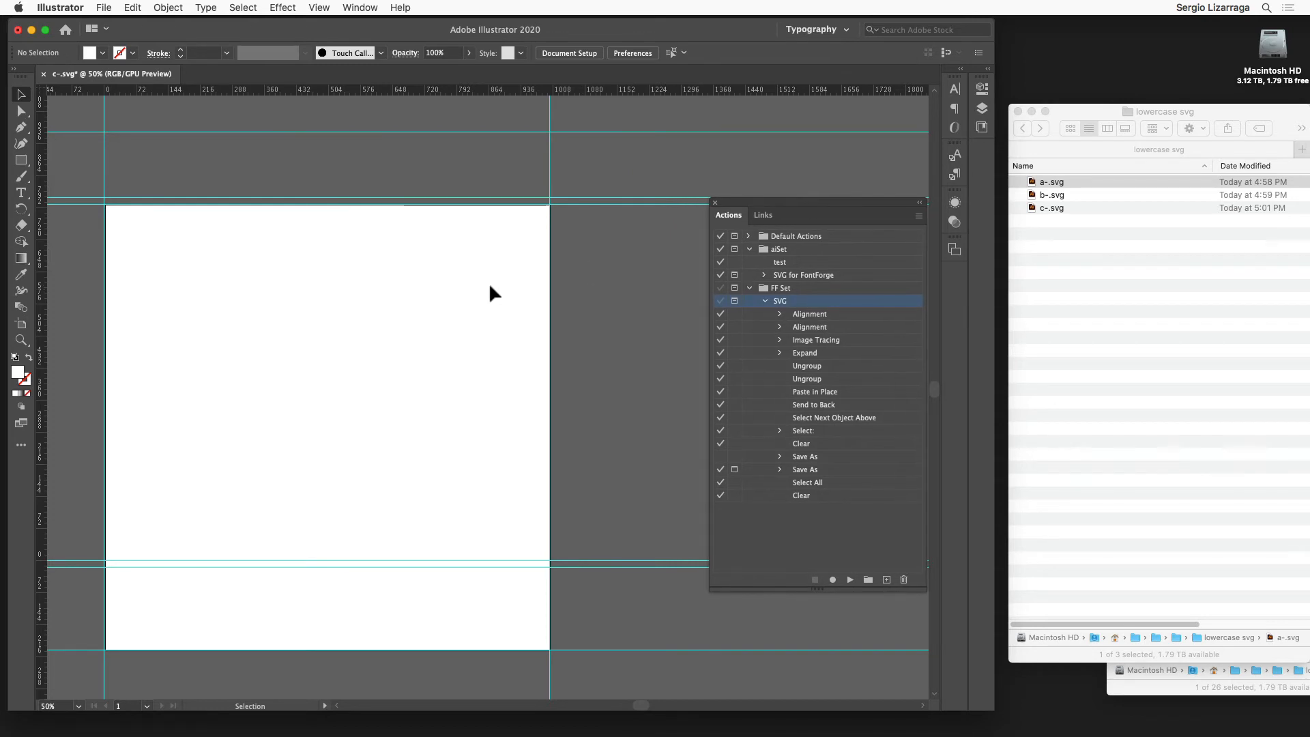
{"action": "scroll", "coordinate": [488, 283], "scroll_direction": "right", "scroll_amount": 3}
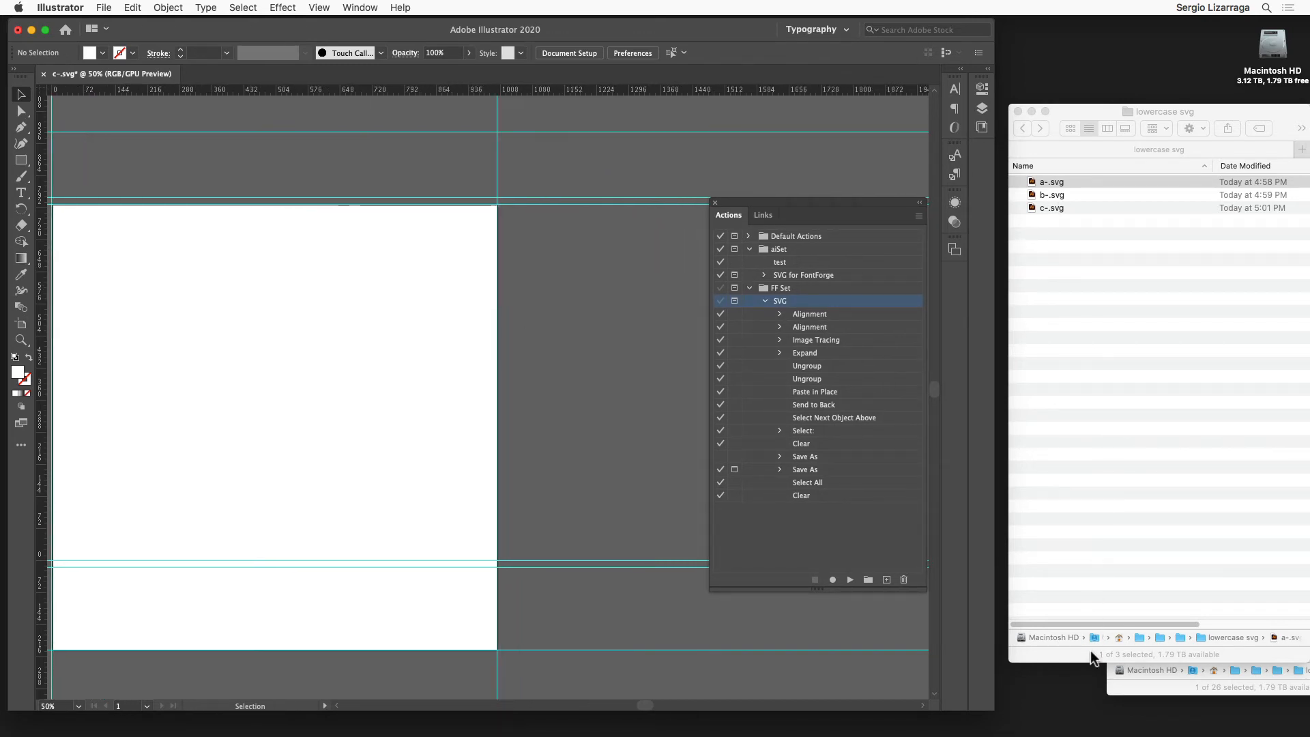
- Place d-.jpg from the lowercase jpg folder and process it with the SVG action, saving the letter as d-.svg
{"action": "left_click", "coordinate": [1130, 688]}
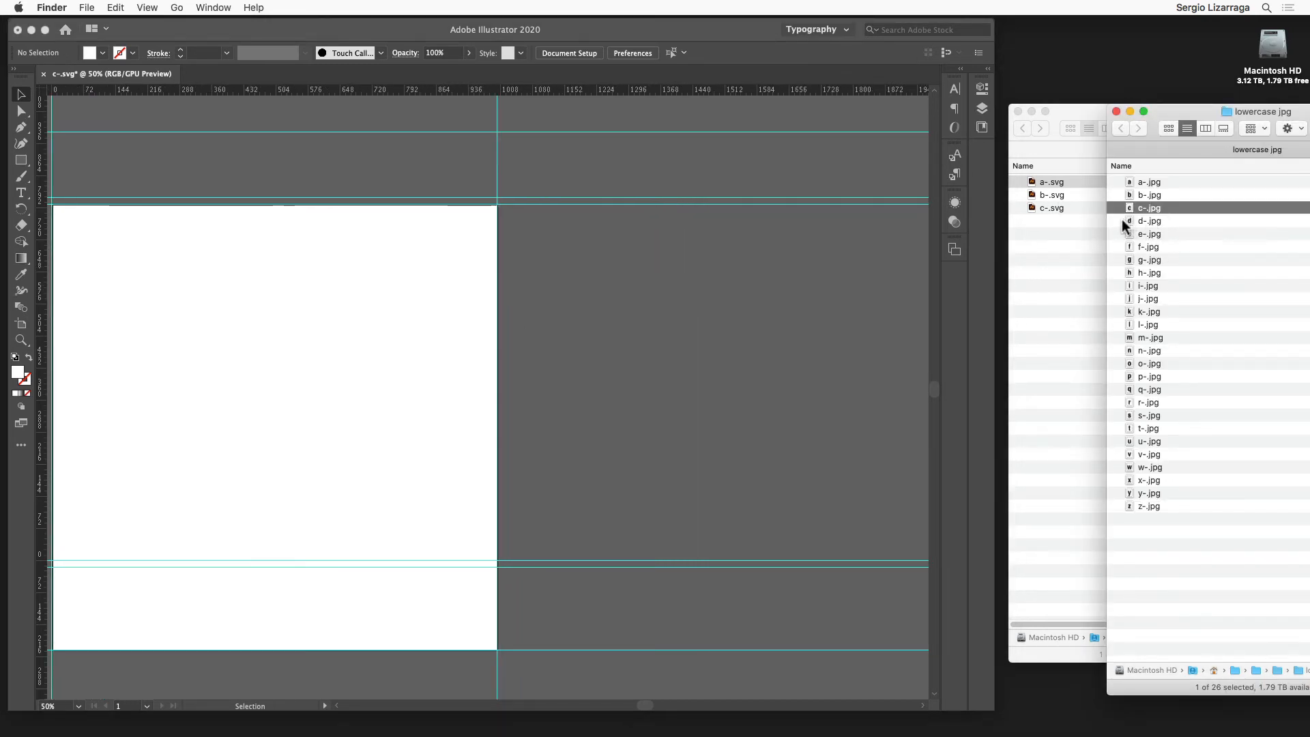
{"action": "left_click_drag", "start_coordinate": [1128, 220], "coordinate": [444, 388]}
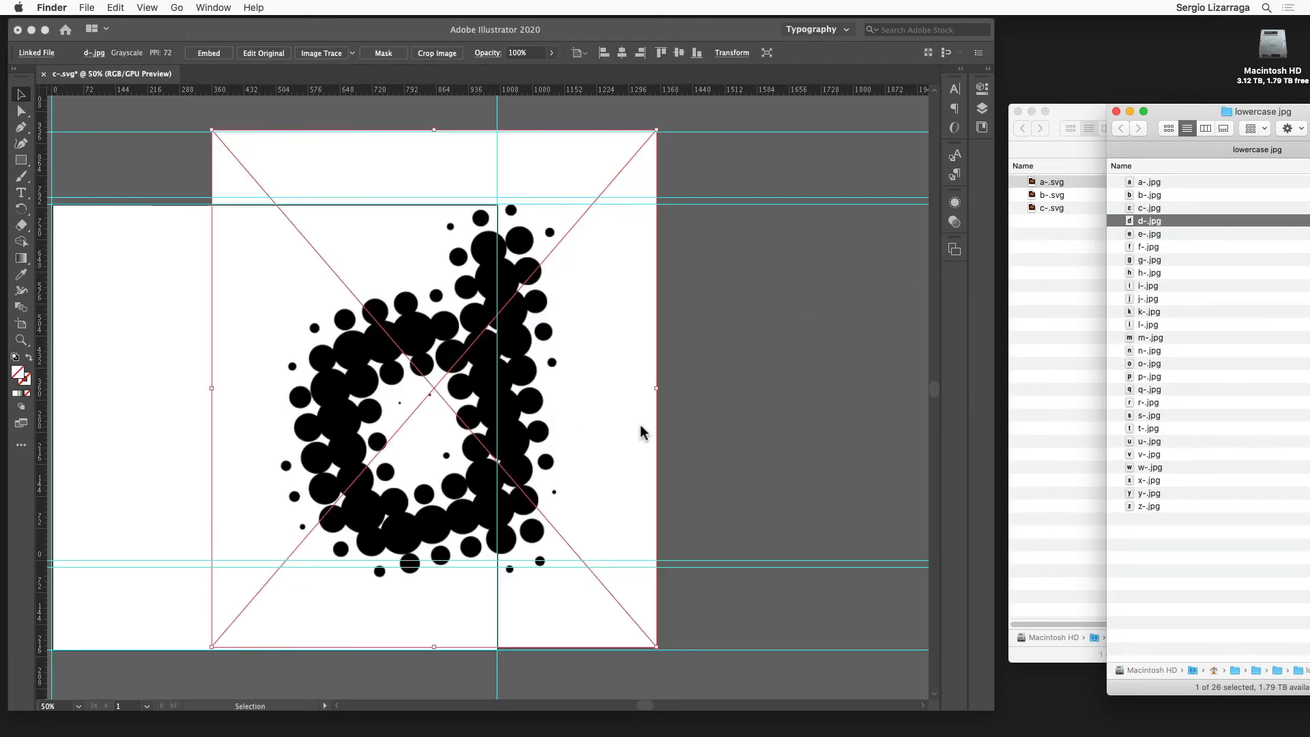
{"action": "left_click", "coordinate": [850, 580]}
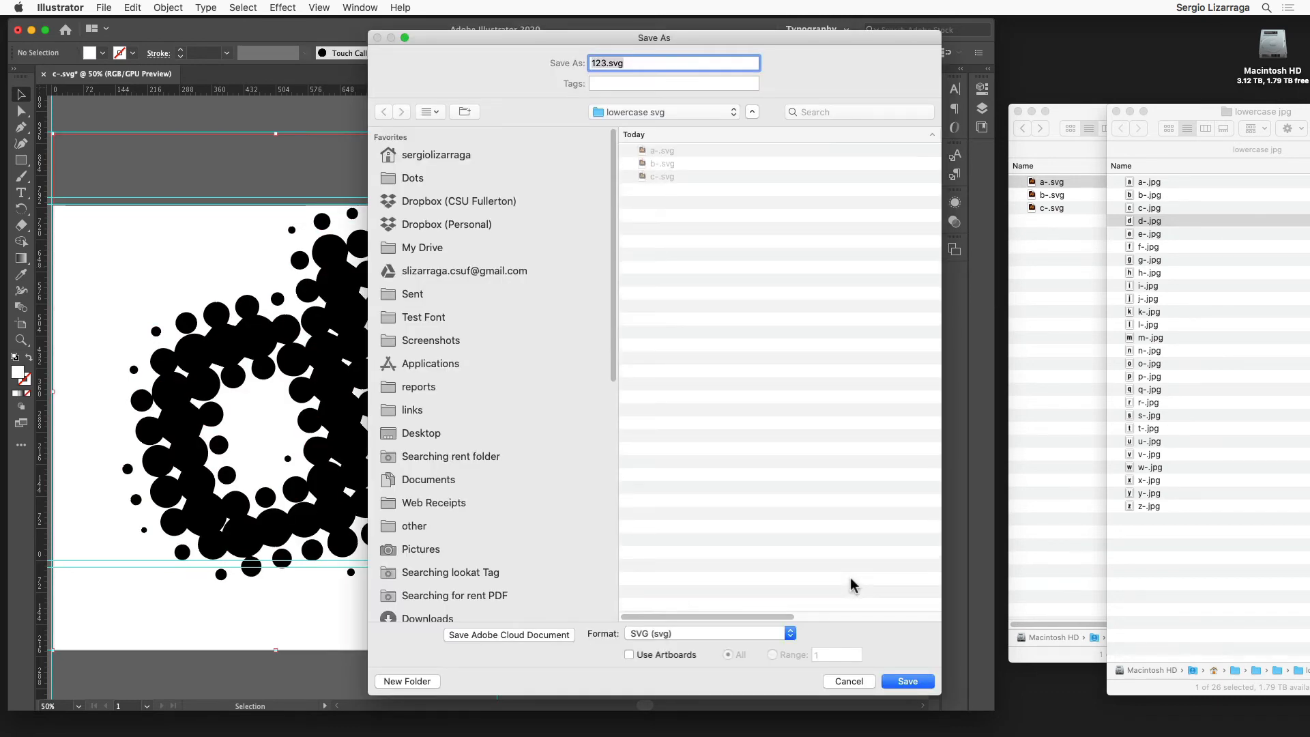
{"action": "type", "text": "d-"}
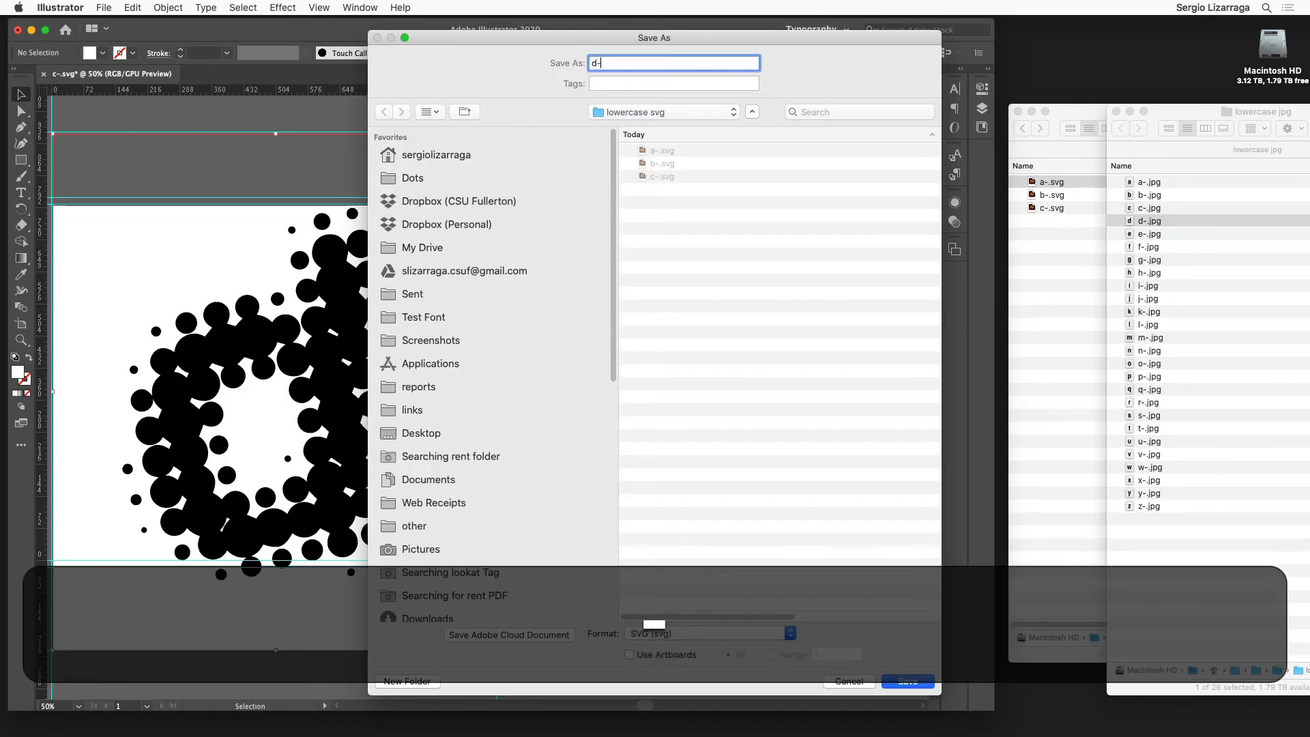
{"action": "key", "text": "Return"}
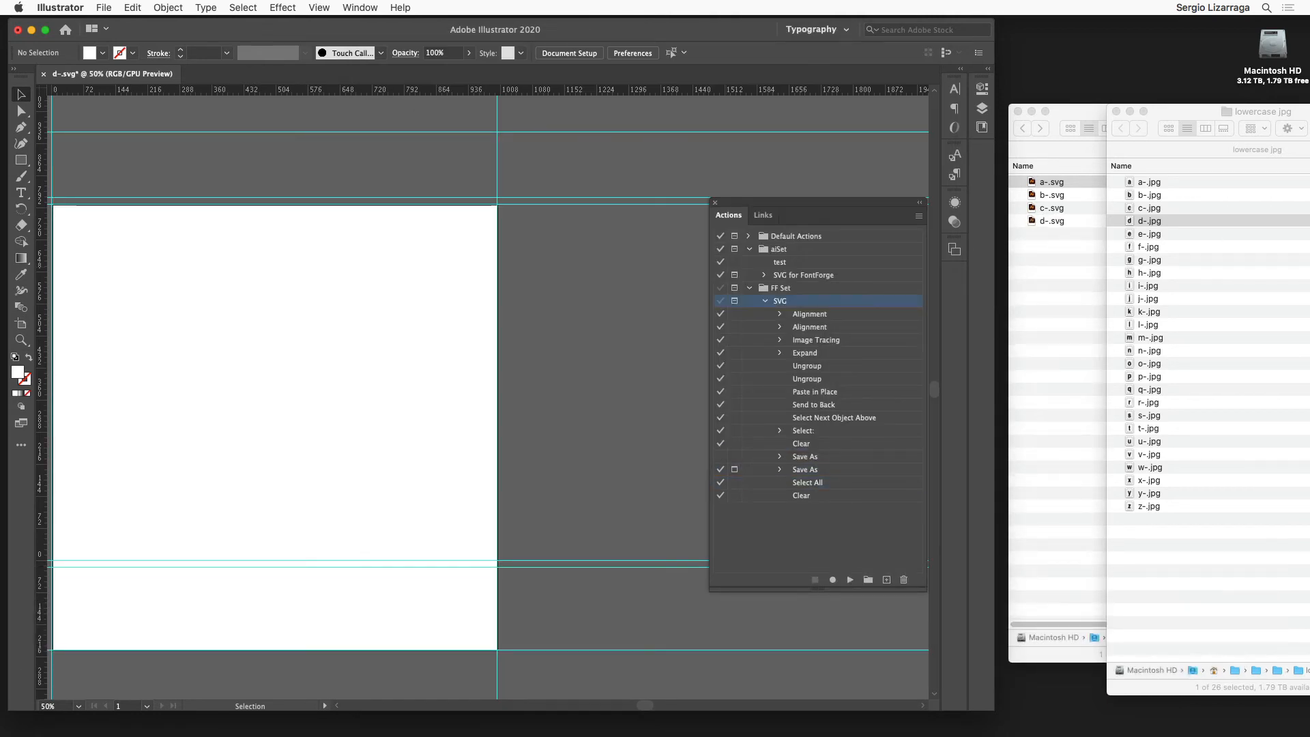
- Place e-.jpg in the document and process it with the SVG action, saving the letter as e-.svg
{"action": "left_click_drag", "start_coordinate": [1128, 238], "coordinate": [369, 354]}
{"action": "left_click", "coordinate": [850, 580]}
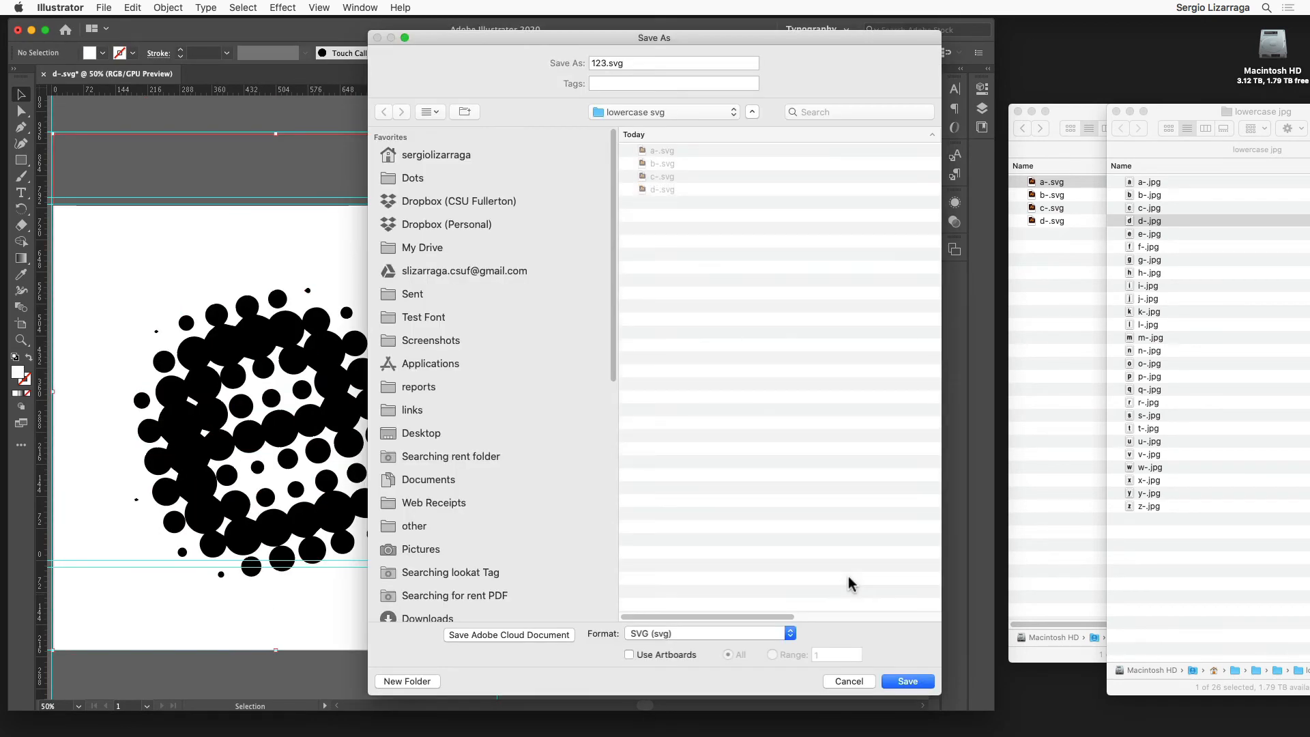
{"action": "type", "text": "e"}
{"action": "left_click", "coordinate": [643, 63]}
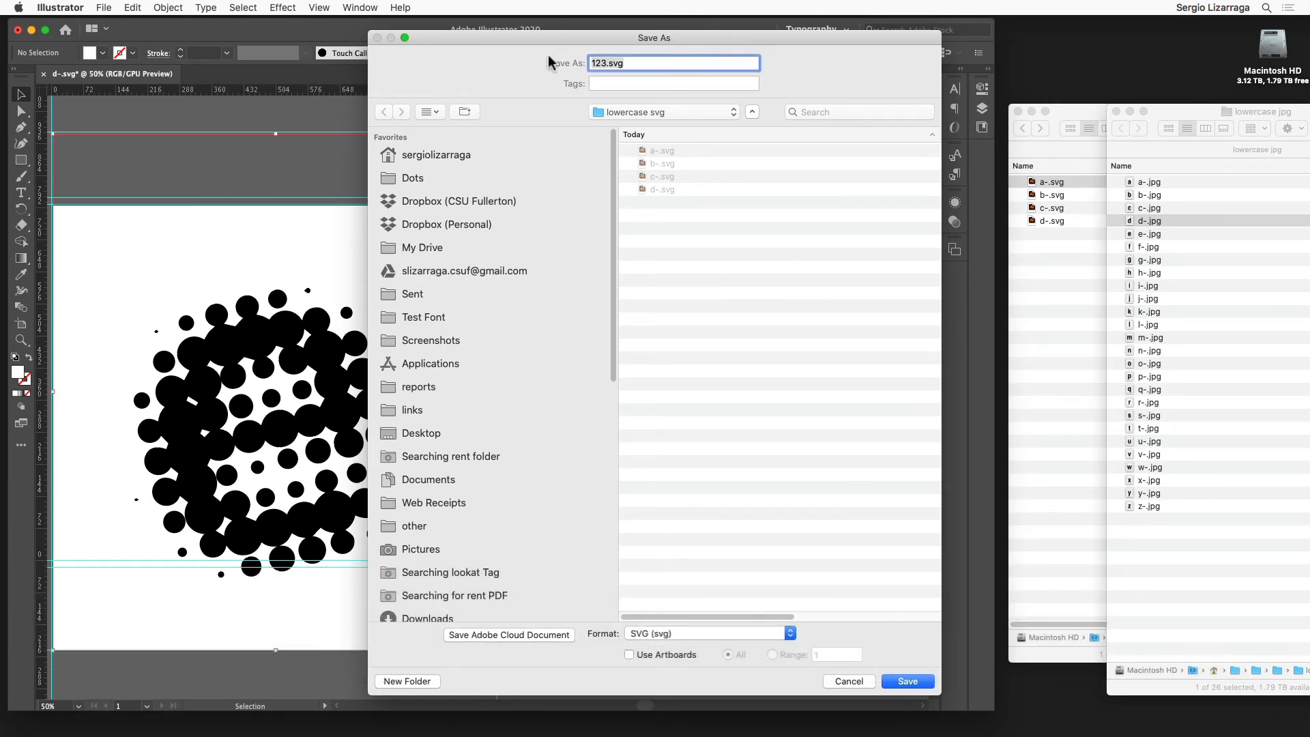
{"action": "type", "text": "e-"}
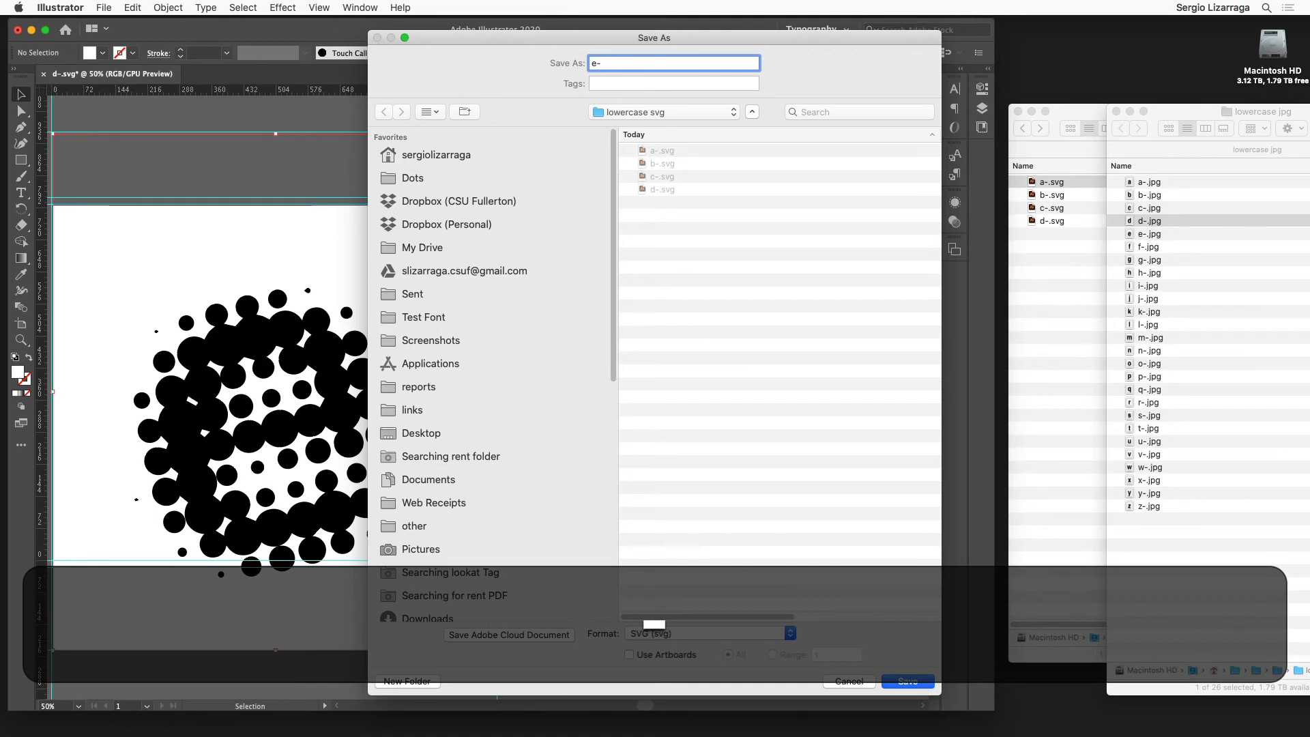
{"action": "key", "text": "Return"}
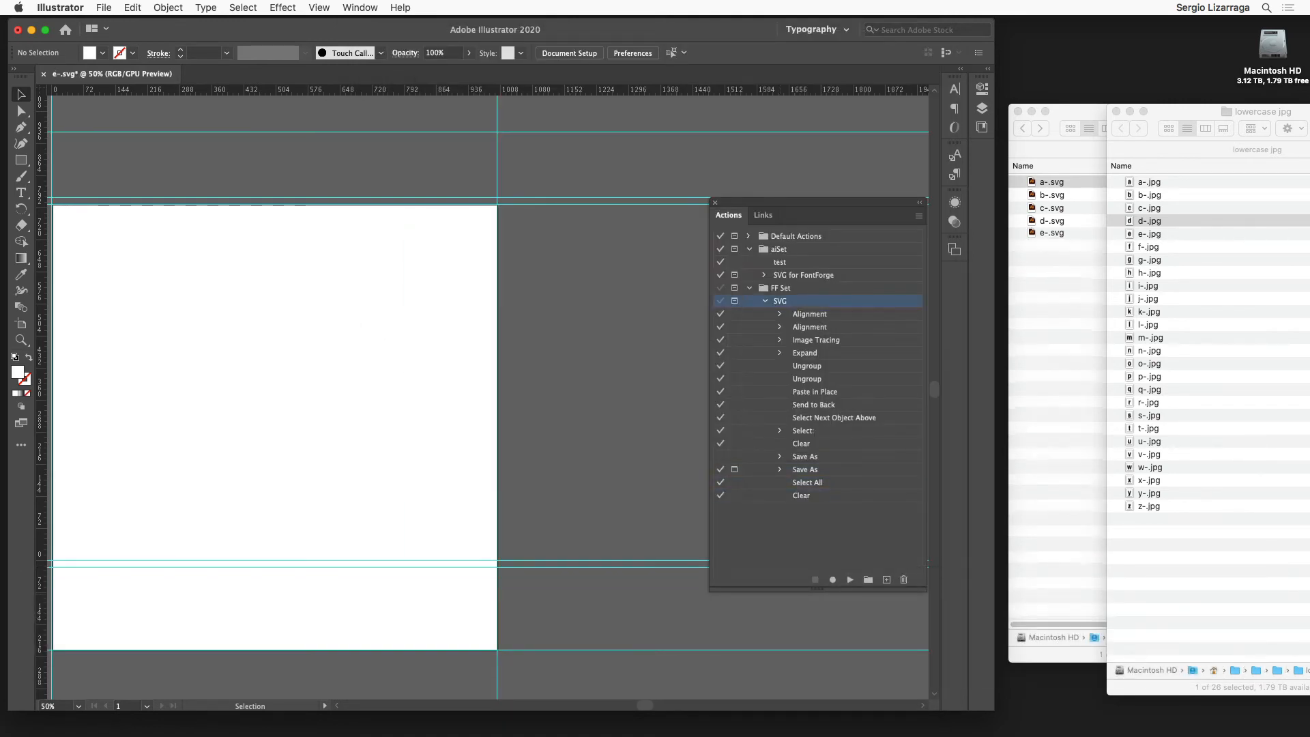
- Place f-.jpg from the lowercase jpg folder over the empty artboard
{"action": "left_click", "coordinate": [1132, 247]}
{"action": "left_click_drag", "start_coordinate": [1132, 247], "coordinate": [386, 352]}
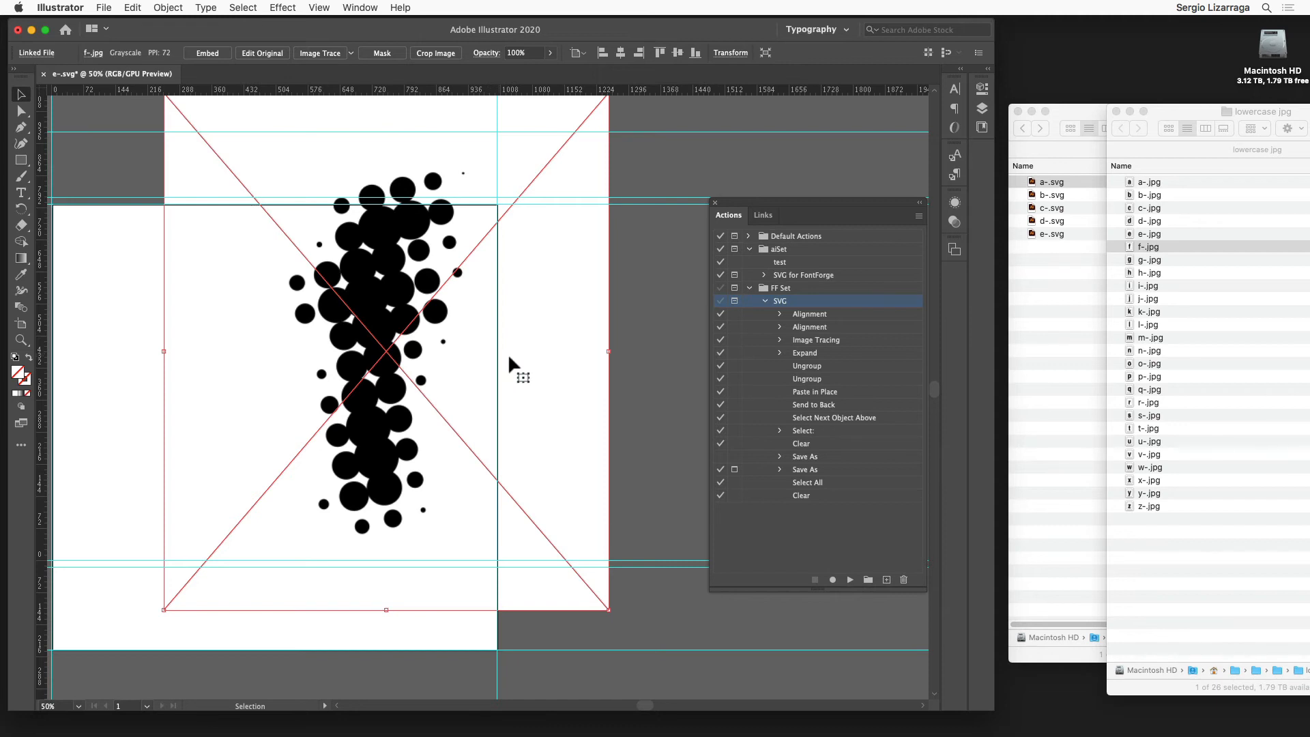
- Check the function key assigned to the SVG action in its Action Options, leaving the settings as they are
{"action": "left_click", "coordinate": [921, 217]}
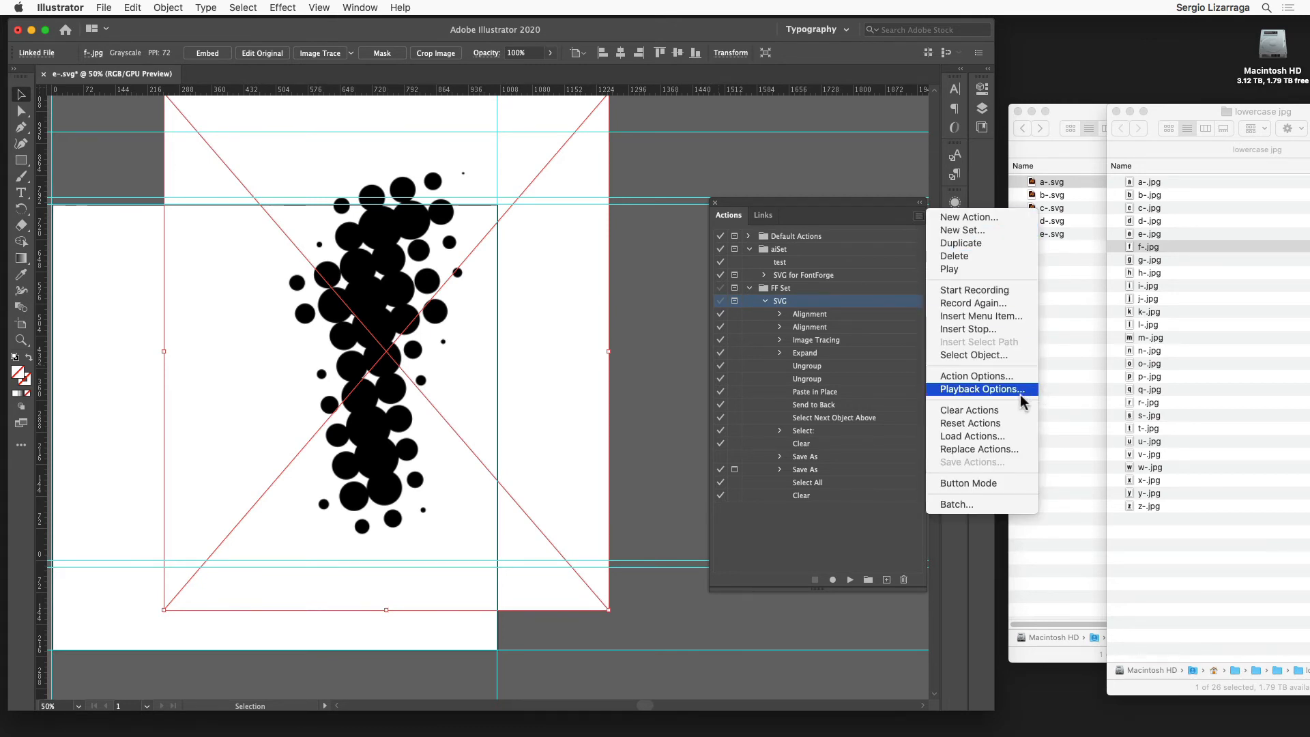
{"action": "left_click", "coordinate": [1005, 377]}
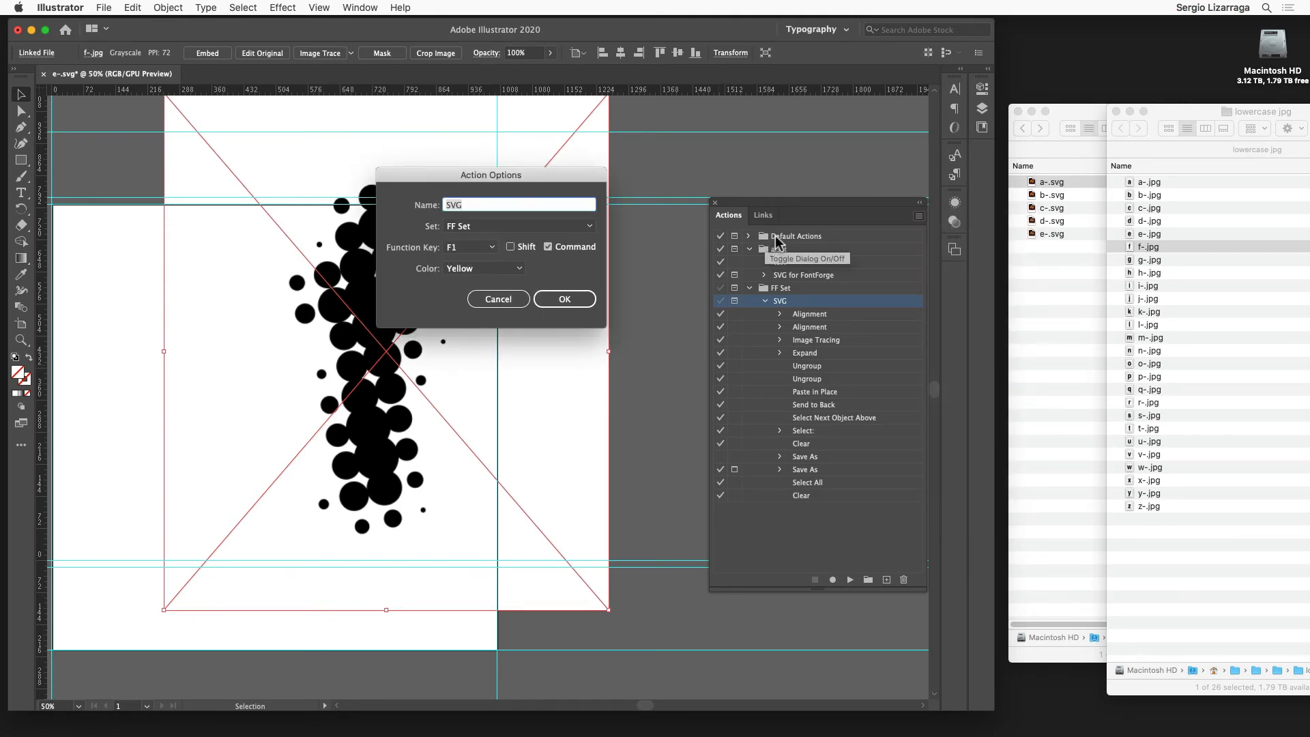
{"action": "left_click", "coordinate": [511, 300]}
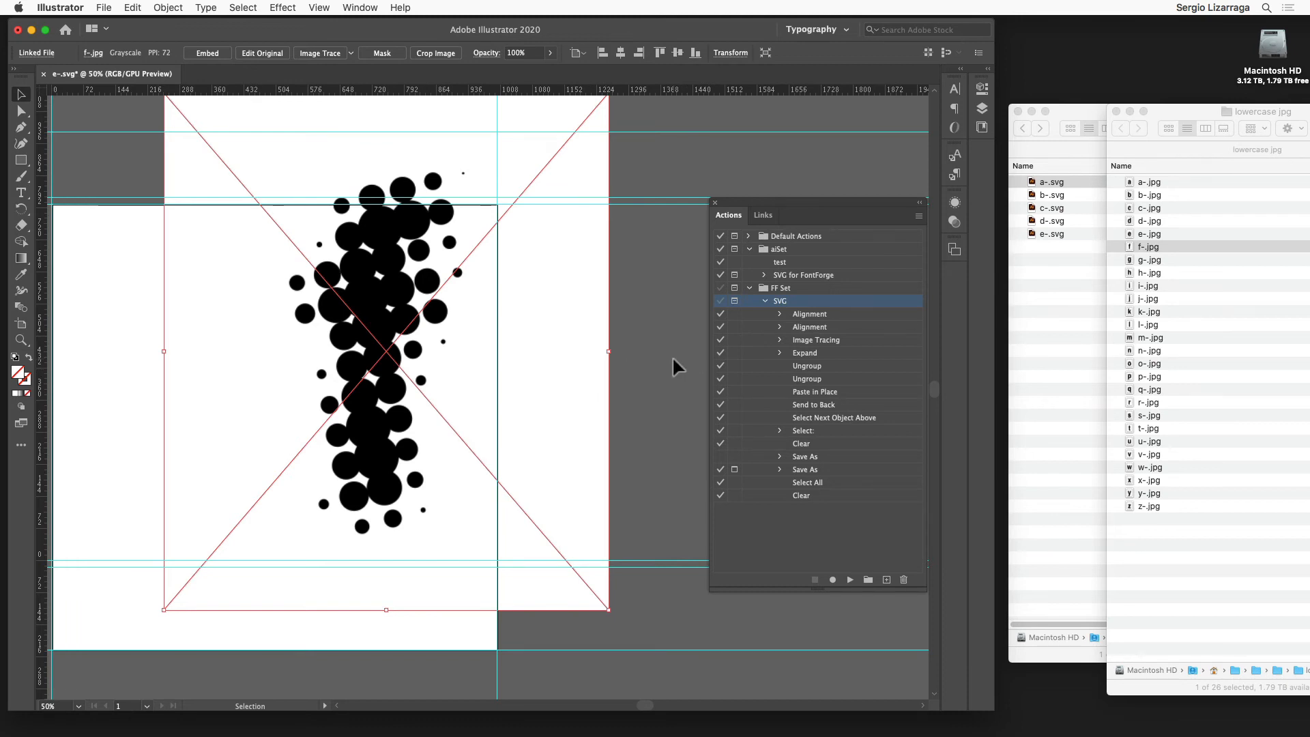
- Run the SVG action on the placed f letter and save it as f-.svg in the lowercase svg folder
{"action": "key", "text": "super+F1"}
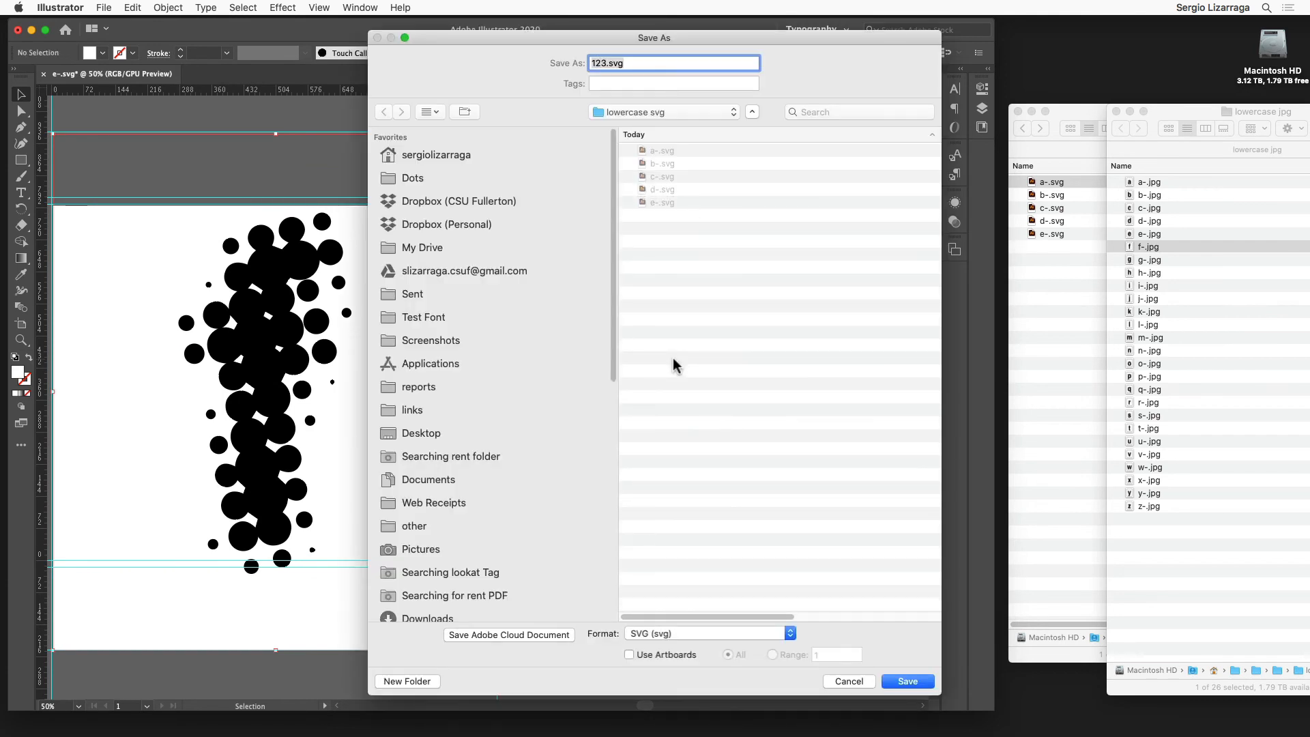
{"action": "type", "text": "e-"}
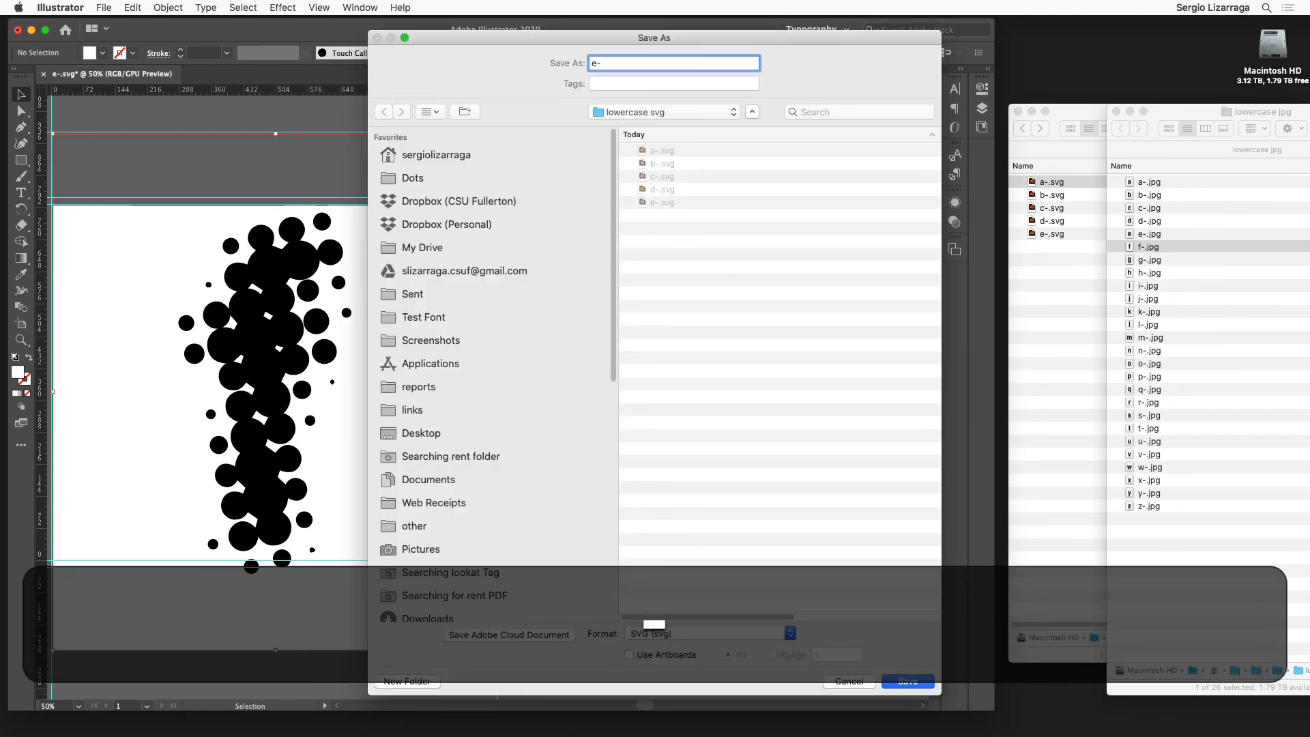
{"action": "key", "text": "BackSpace"}
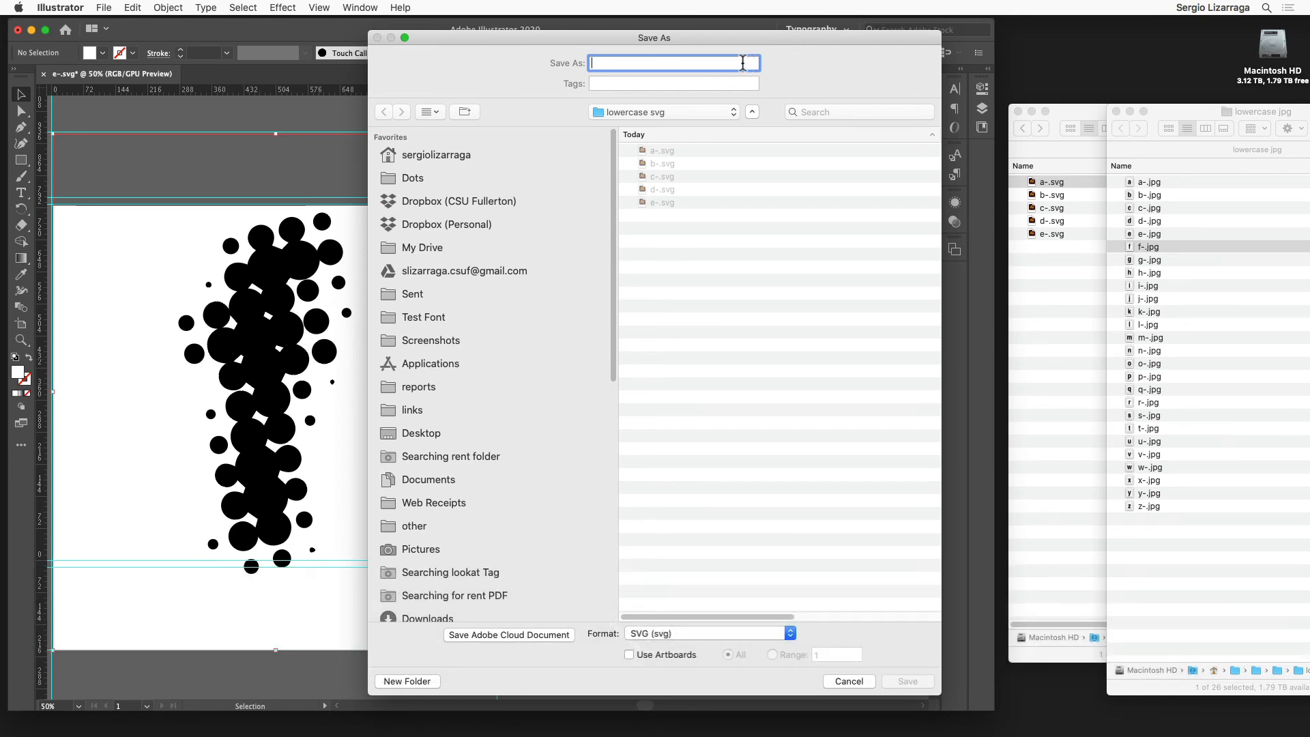
{"action": "type", "text": "f-"}
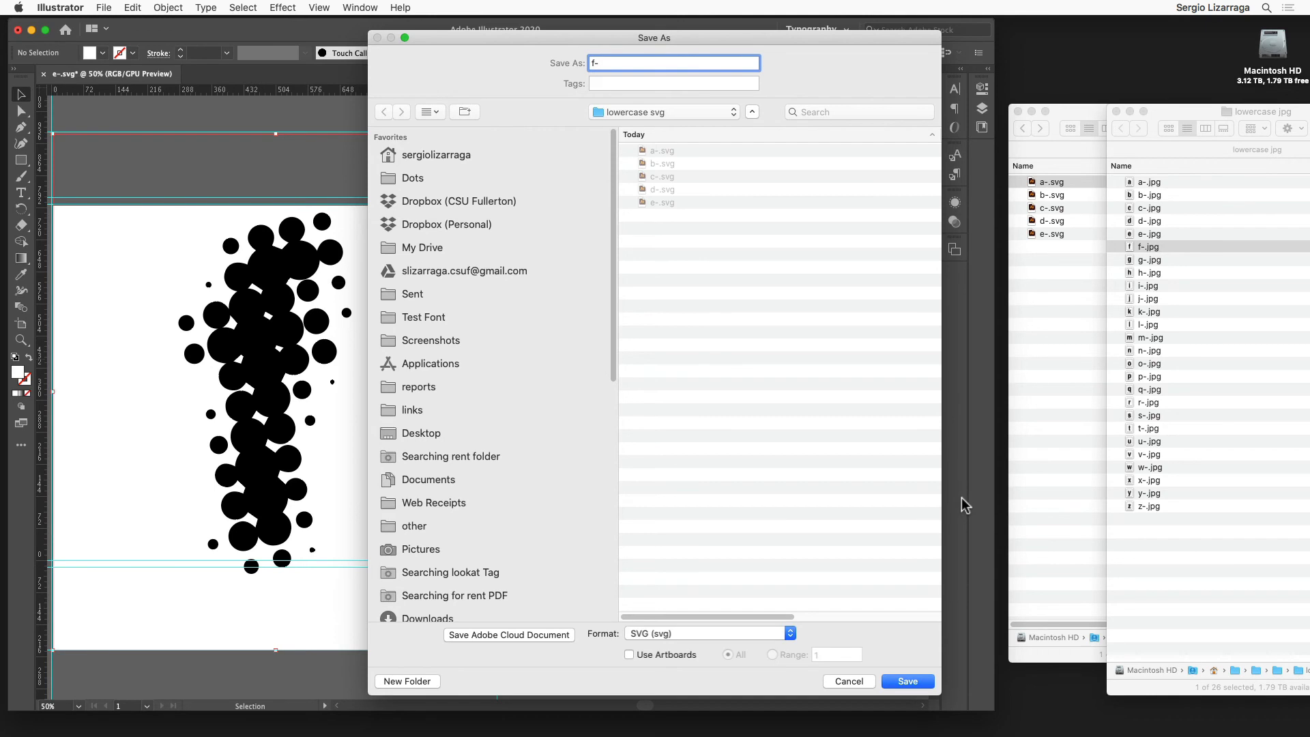
{"action": "key", "text": "Return"}
{"action": "key", "text": "Return"}
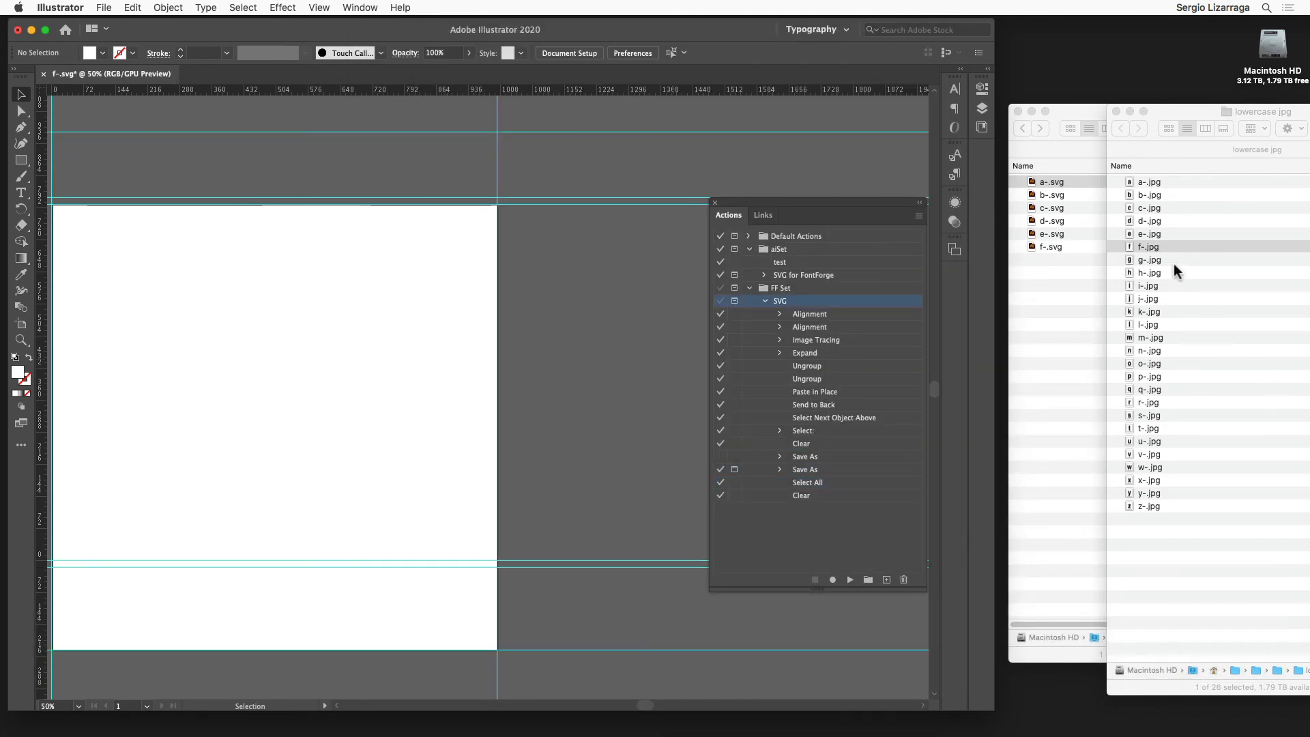
- Place g-.jpg in the document and process it with the SVG action, saving the letter as g-.svg
{"action": "left_click", "coordinate": [1128, 258]}
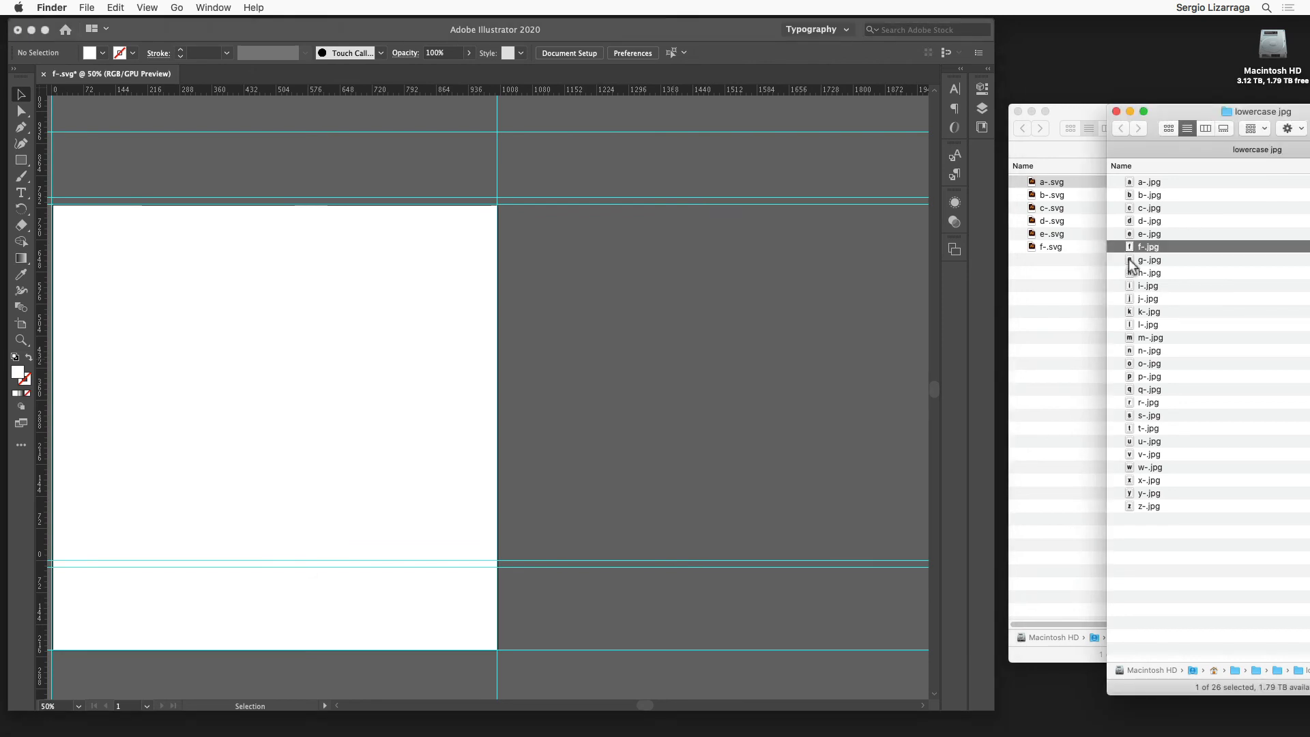
{"action": "left_click_drag", "start_coordinate": [1129, 259], "coordinate": [334, 389]}
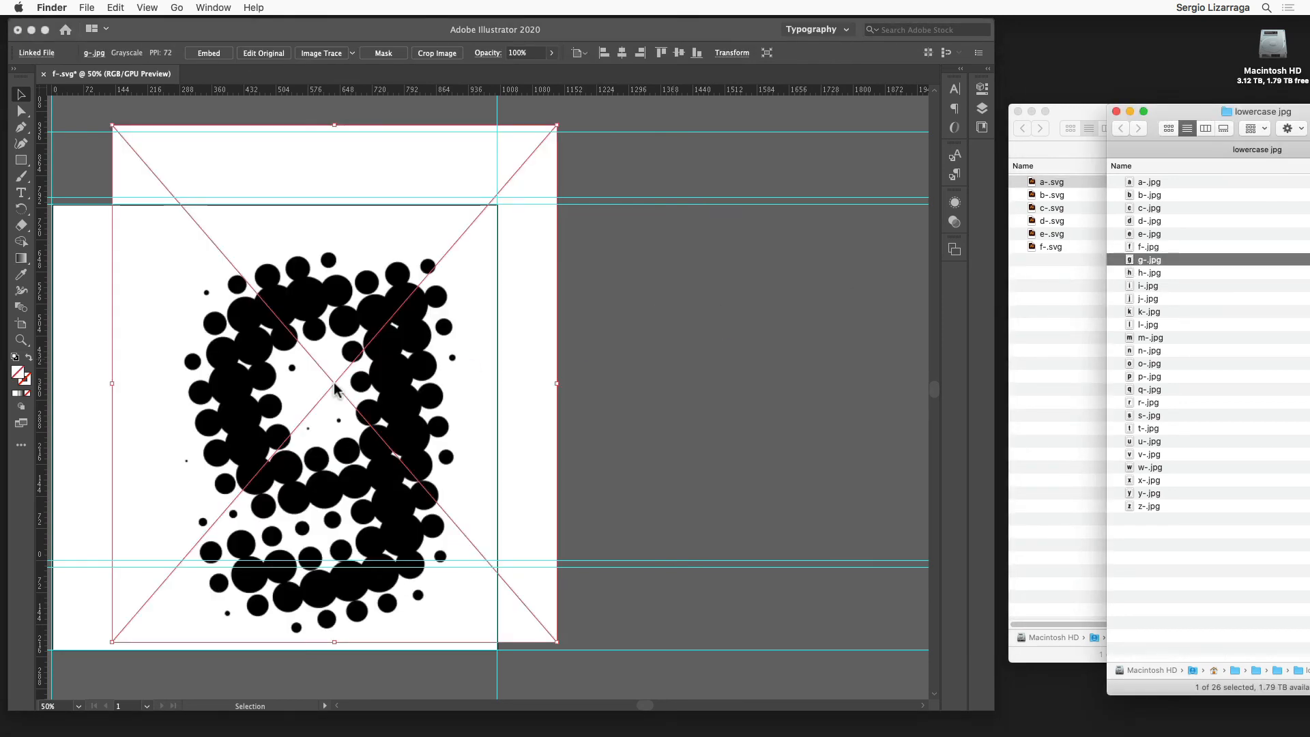
{"action": "key", "text": "super+F1"}
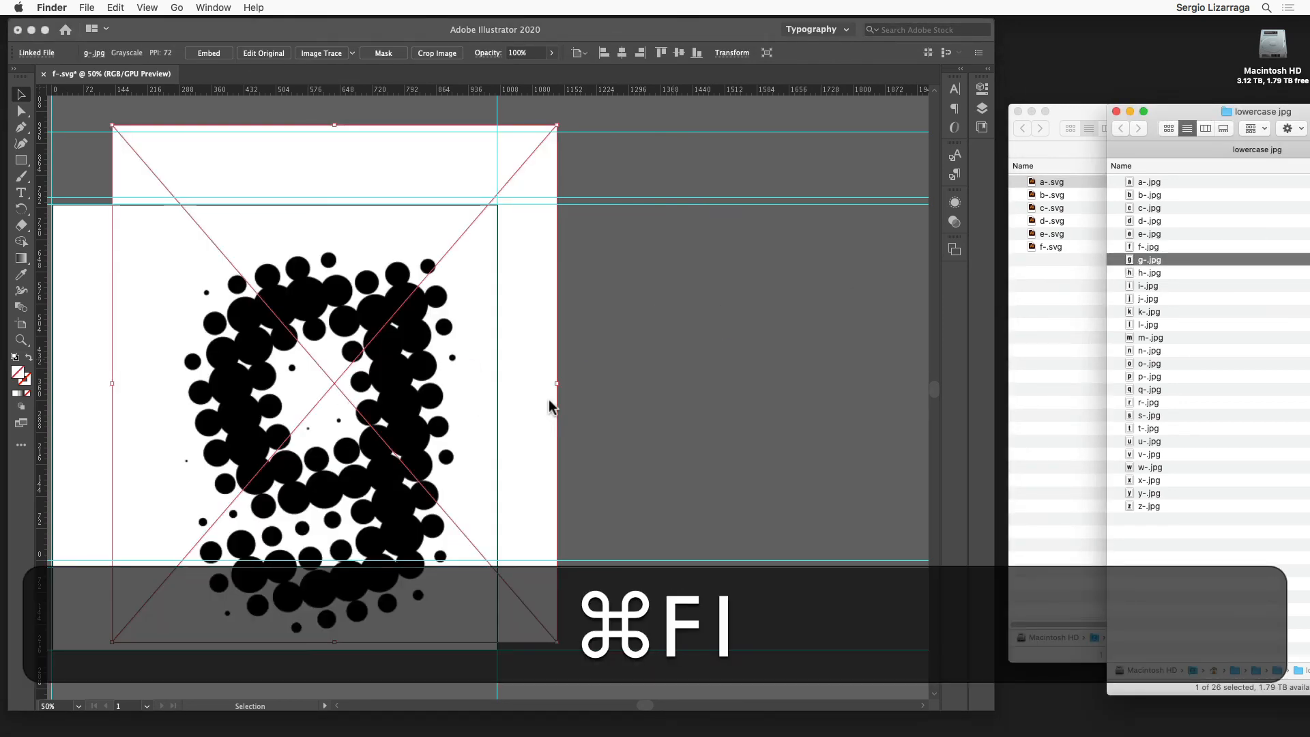
{"action": "left_click", "coordinate": [648, 404]}
{"action": "key", "text": "super+F1"}
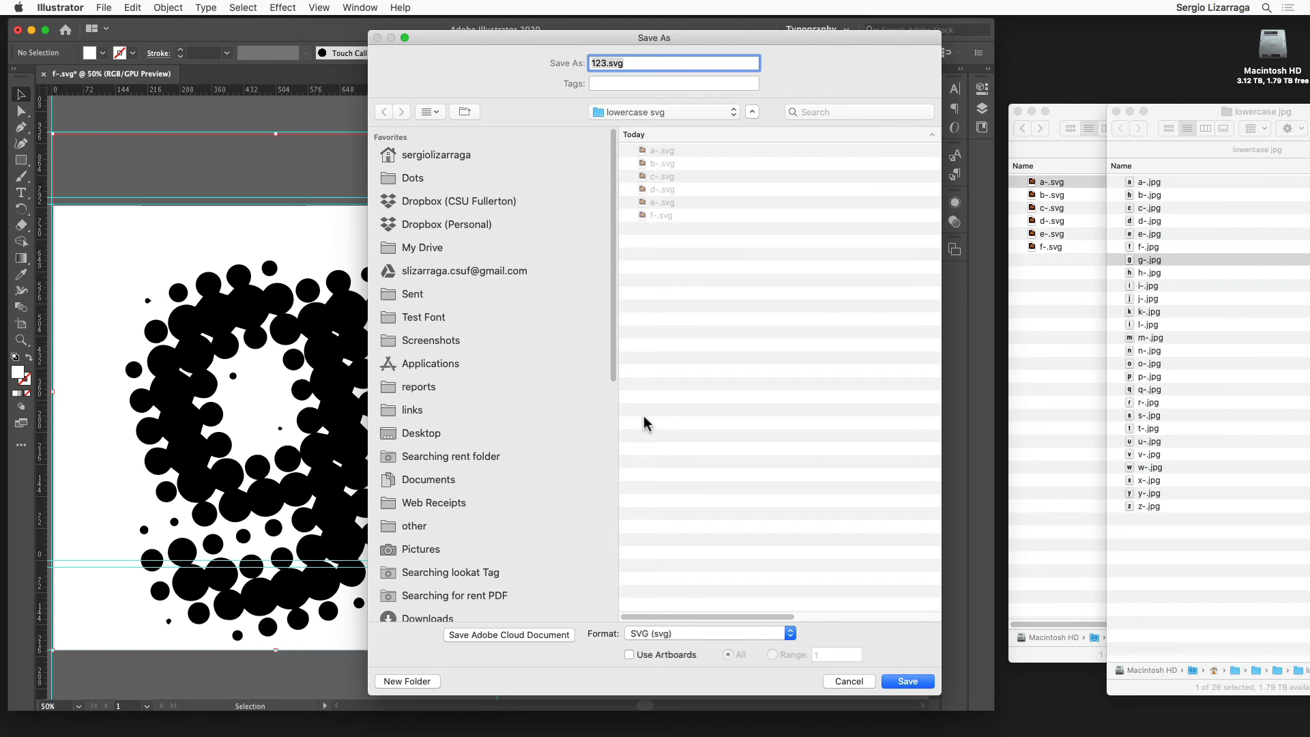
{"action": "type", "text": "g-"}
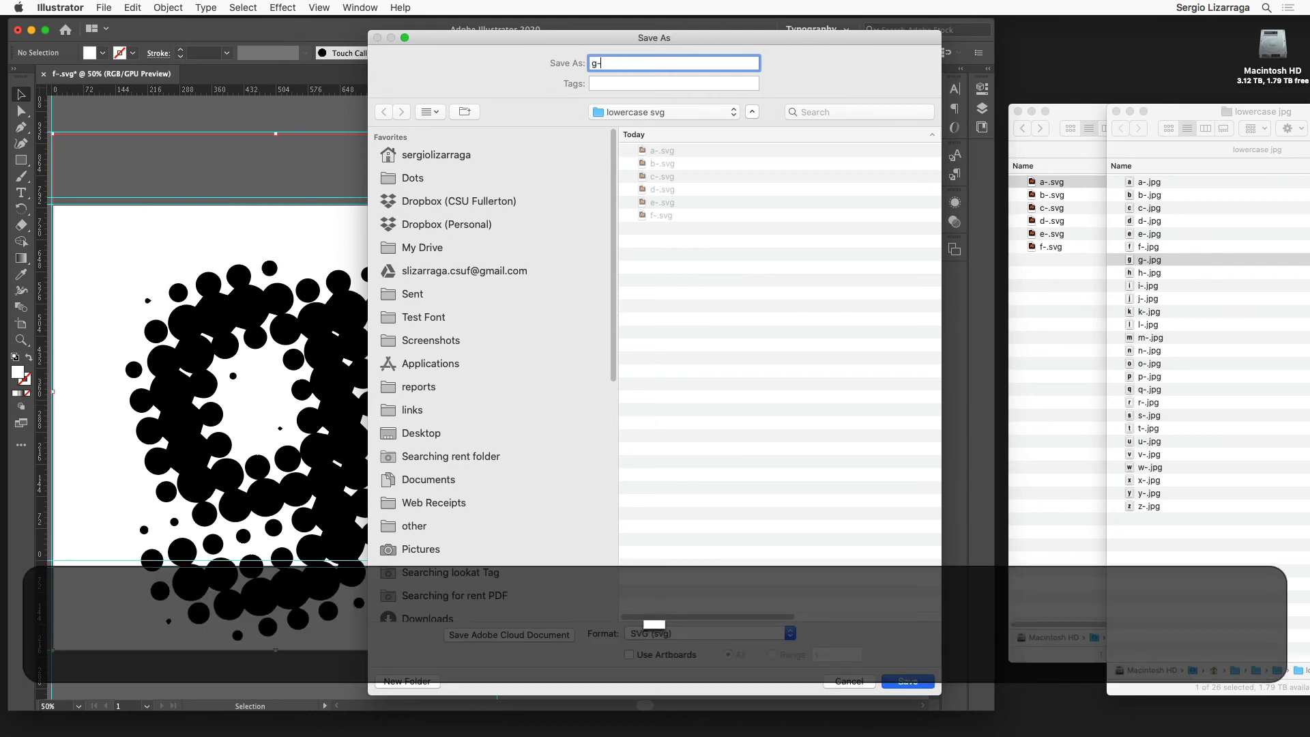
{"action": "key", "text": "Return"}
{"action": "key", "text": "Return"}
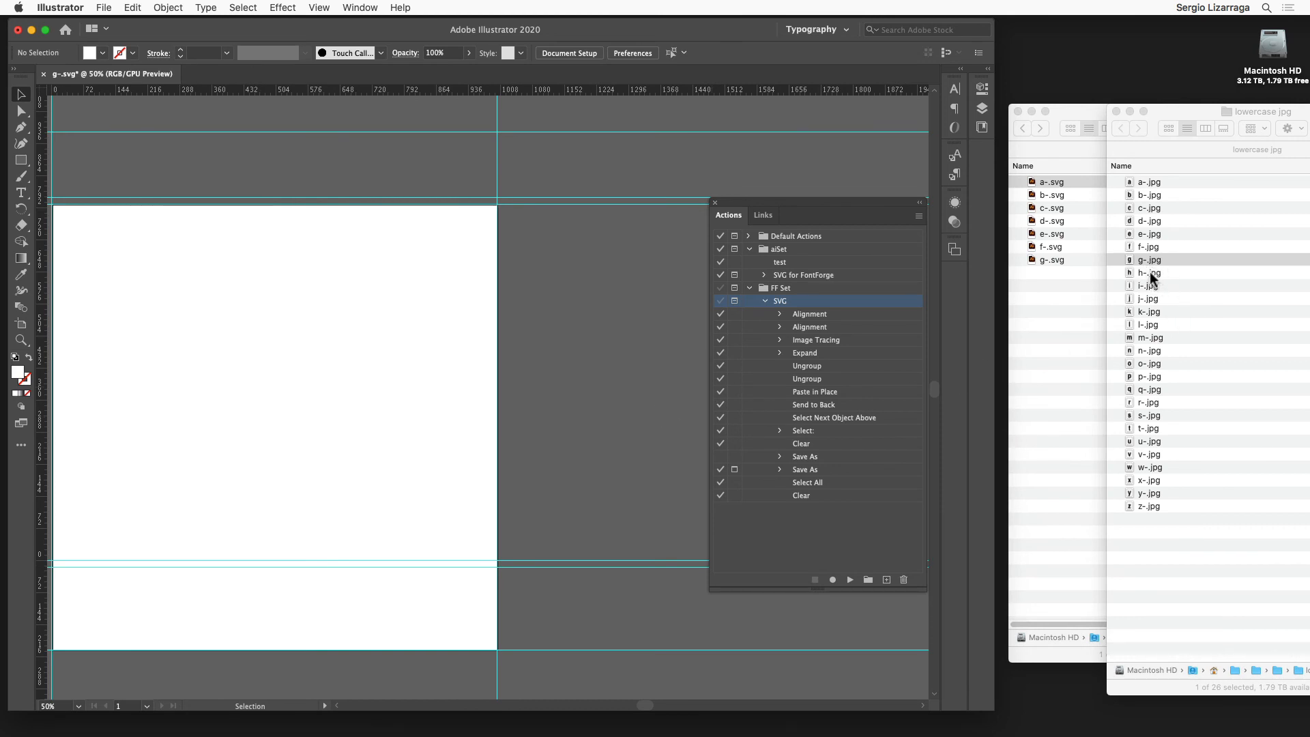
- Place h-.jpg in the document and process it with the SVG action, saving the letter as h-.svg
{"action": "left_click_drag", "start_coordinate": [1129, 270], "coordinate": [261, 325]}
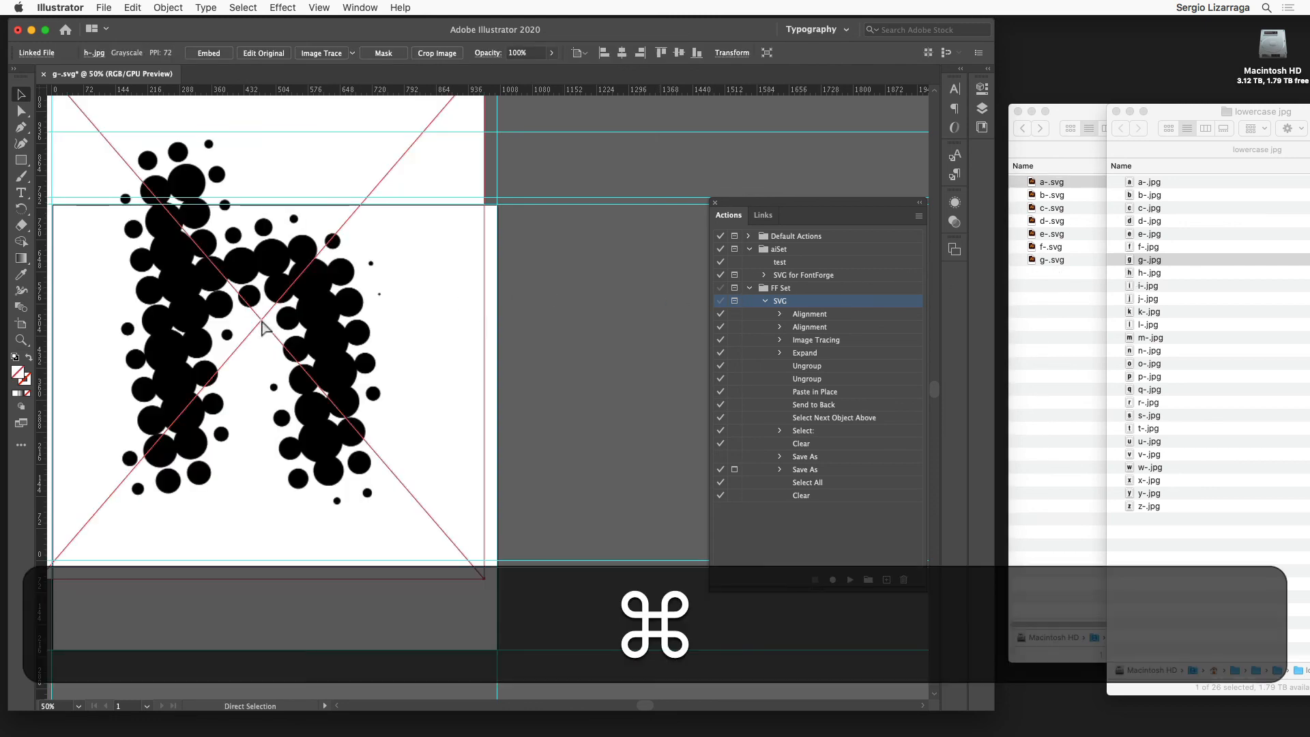
{"action": "key", "text": "super+F1"}
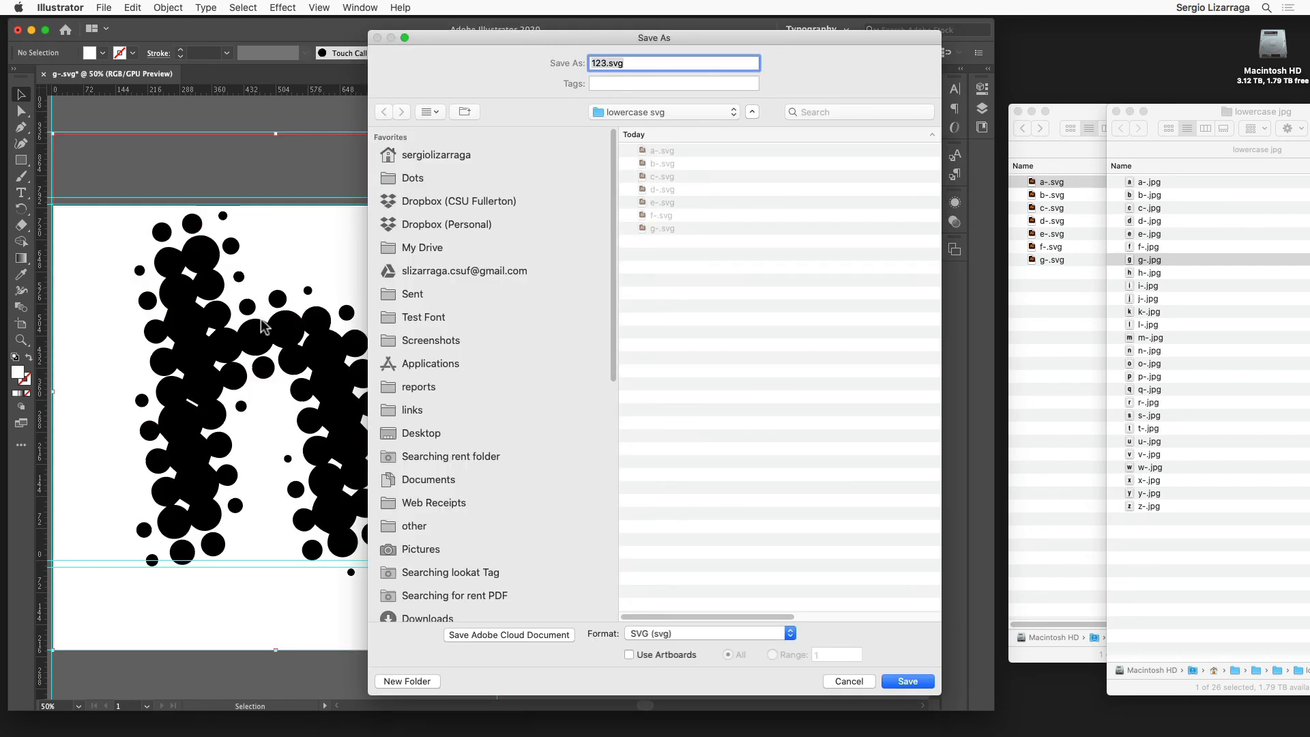
{"action": "type", "text": "h-"}
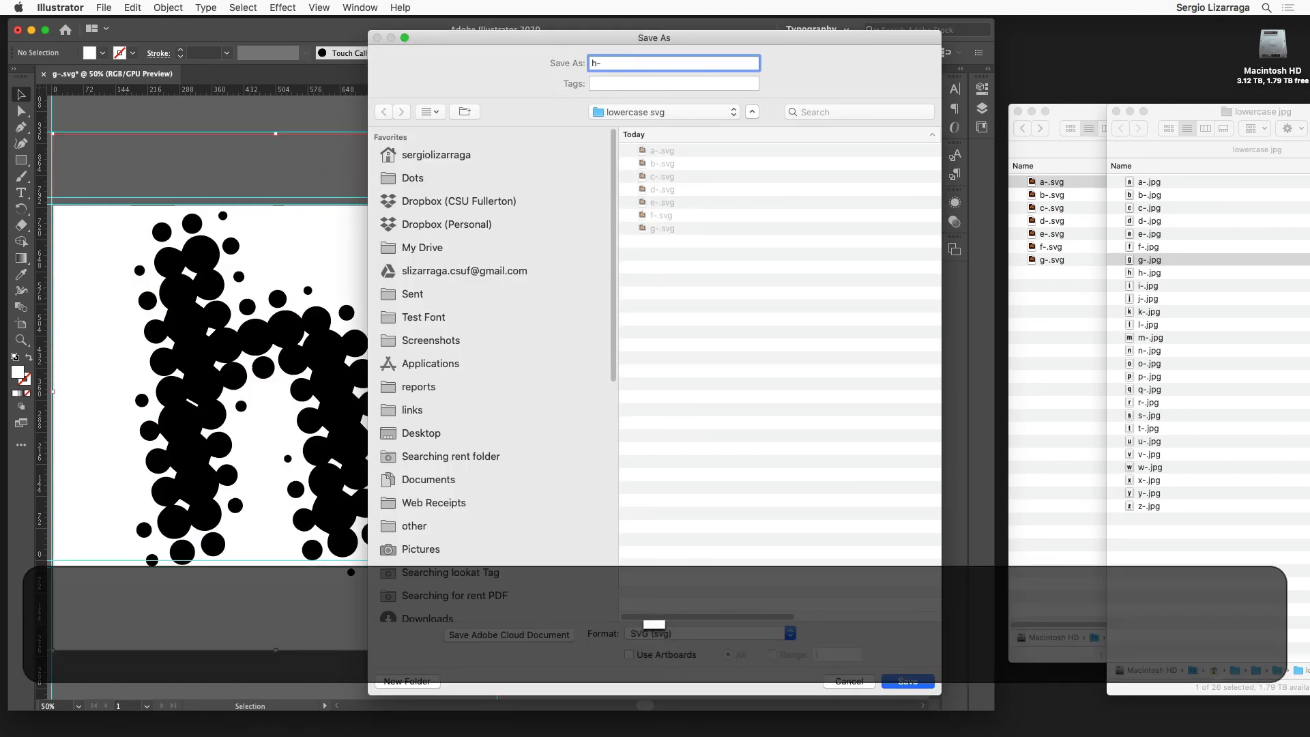
{"action": "key", "text": "Return"}
{"action": "key", "text": "Return"}
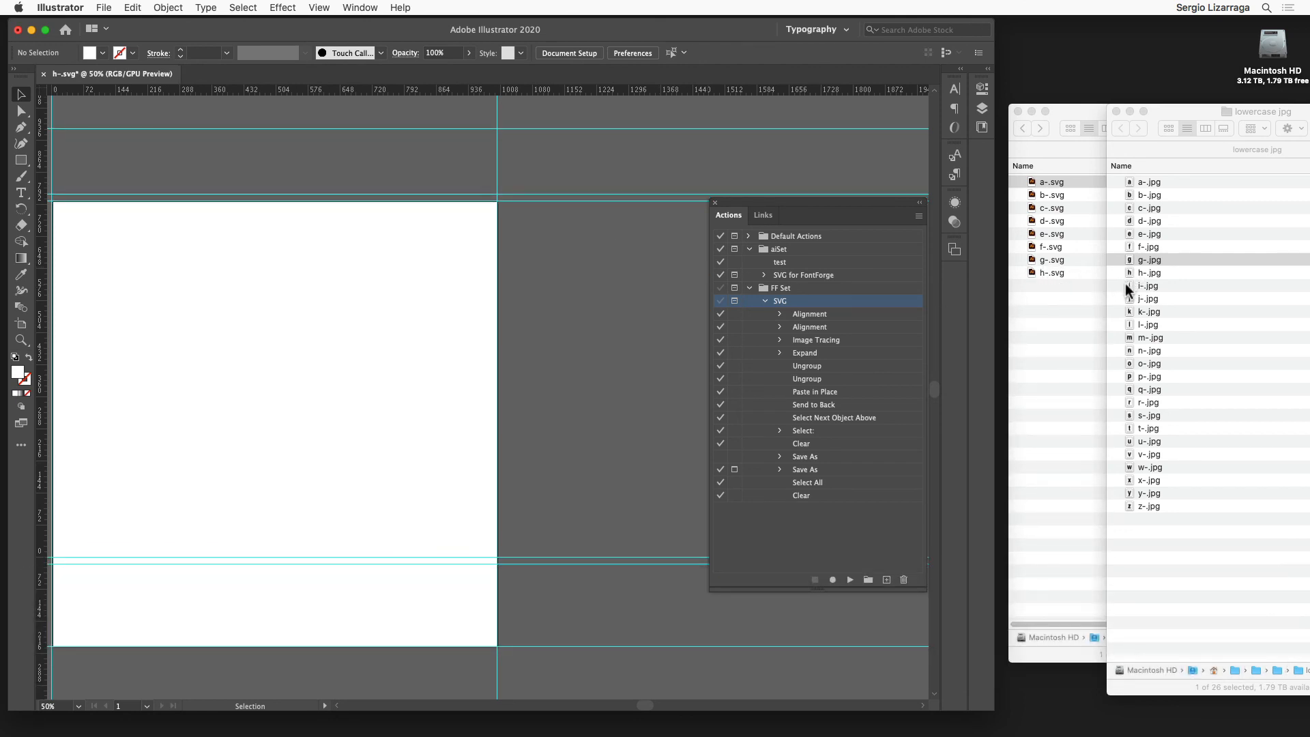
- Place i-.jpg in the document and process it with the SVG action, saving the letter as i.svg
{"action": "left_click_drag", "start_coordinate": [1127, 287], "coordinate": [339, 304]}
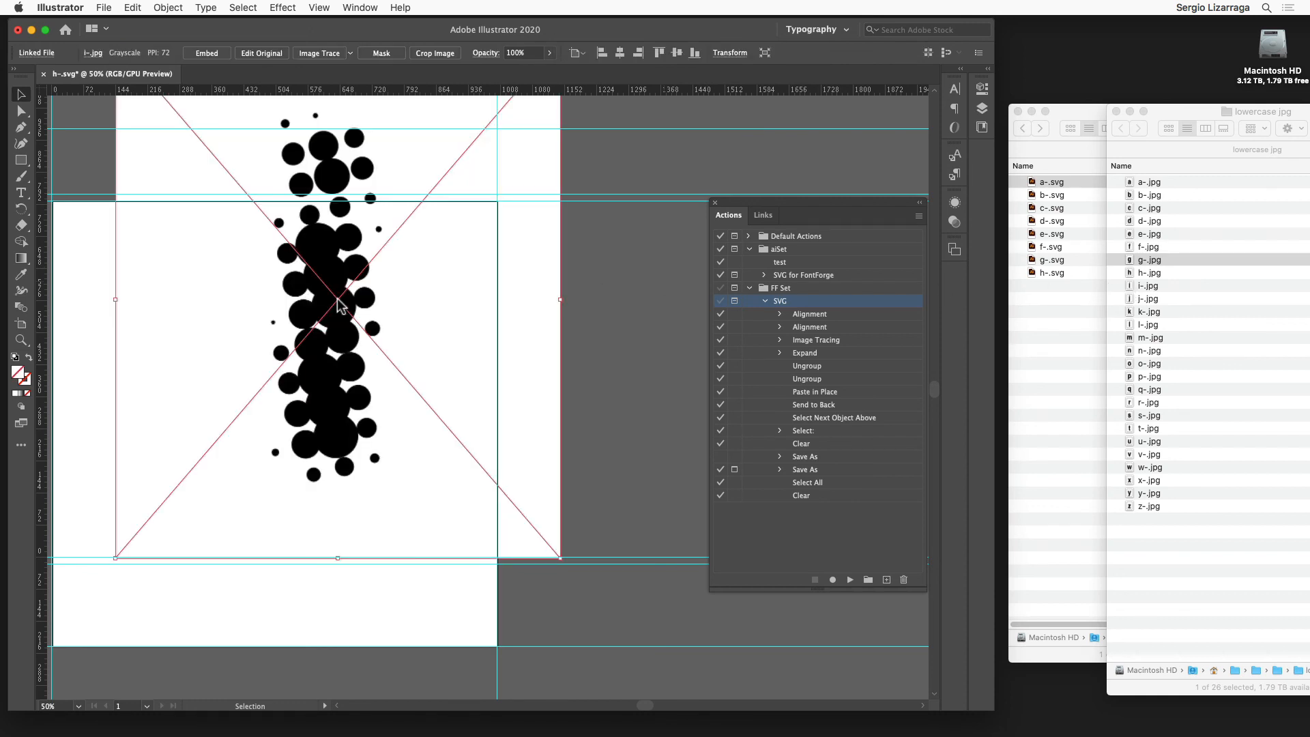
{"action": "key", "text": "super+F1"}
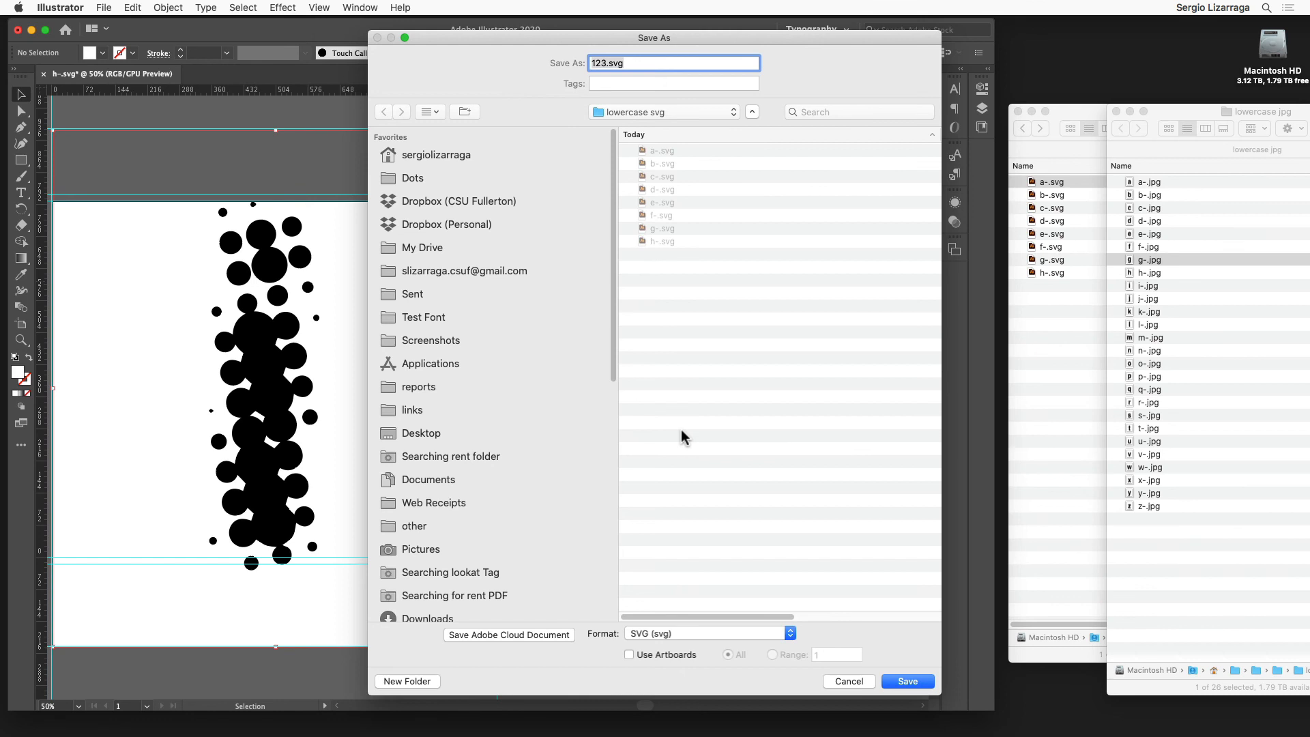
{"action": "key", "text": "BackSpace"}
{"action": "key", "text": "Return"}
{"action": "key", "text": "Return"}
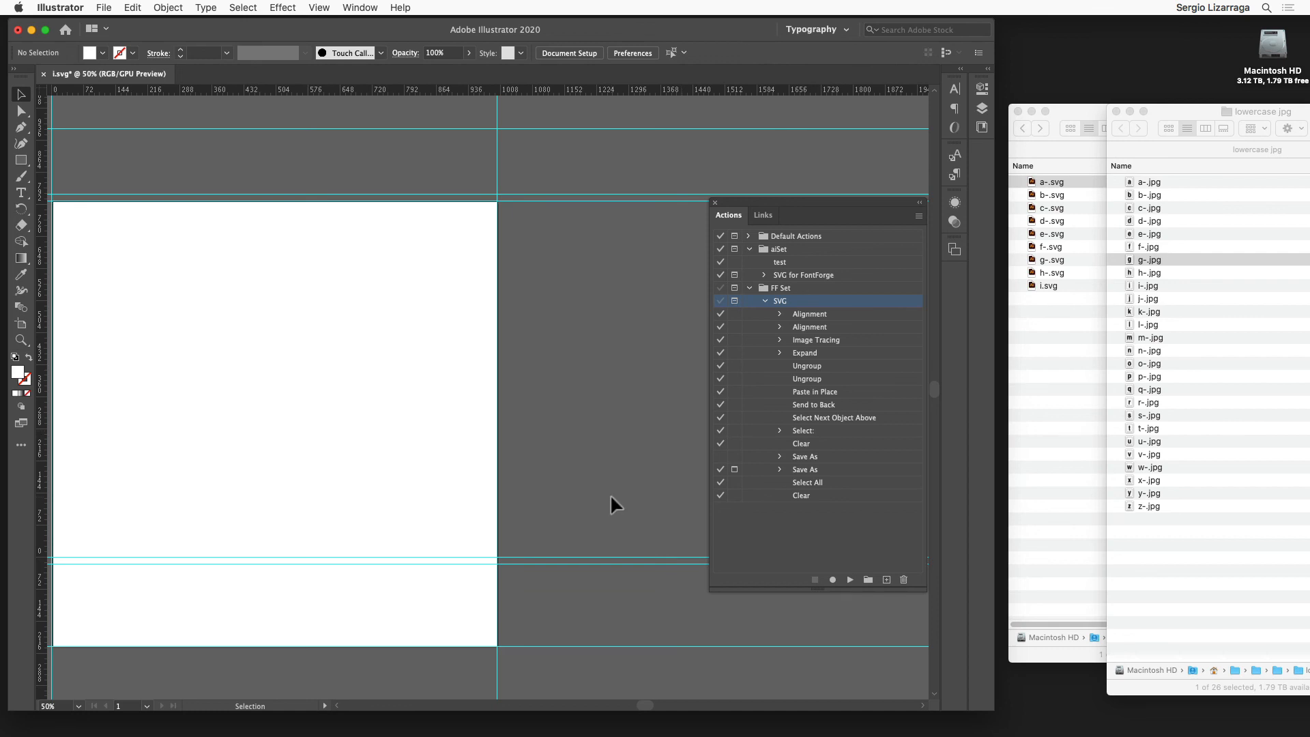
- Select the enabled Save As command within the SVG action
{"action": "left_click", "coordinate": [826, 471]}
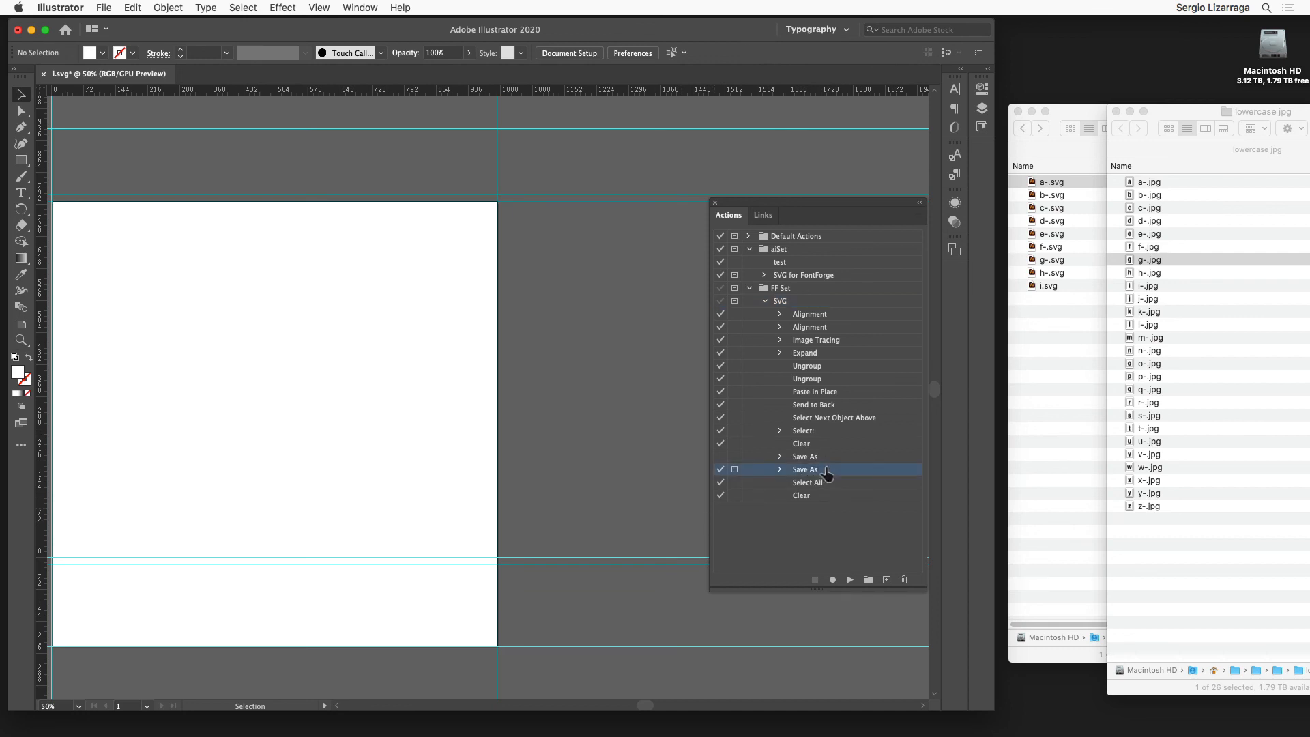